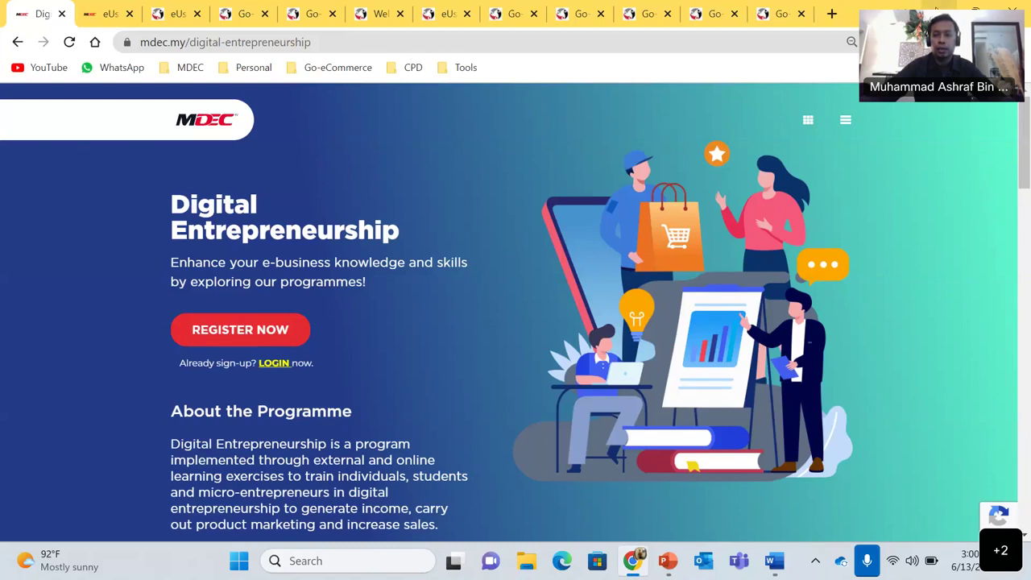
left_click(936, 14)
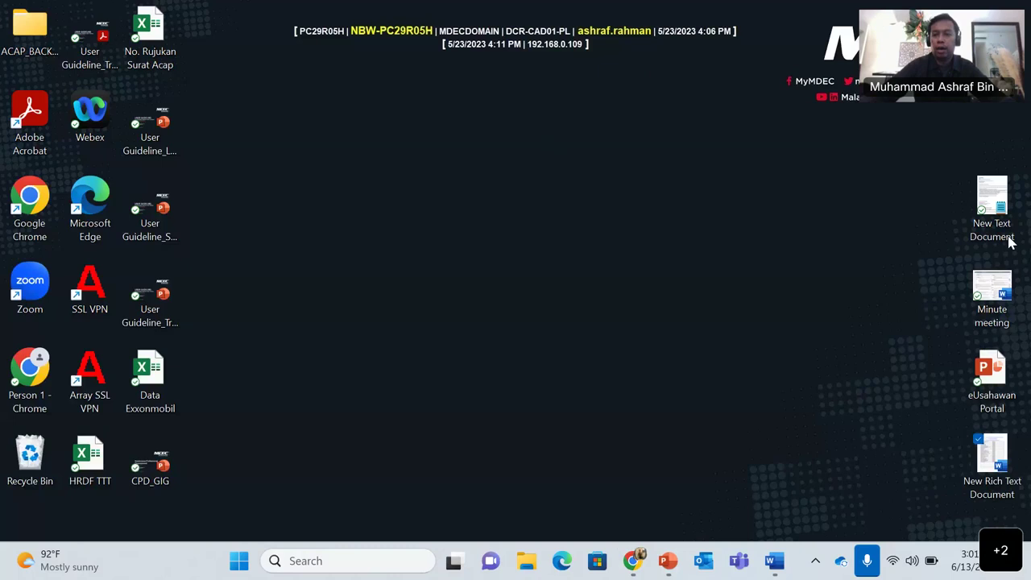
left_click(634, 561)
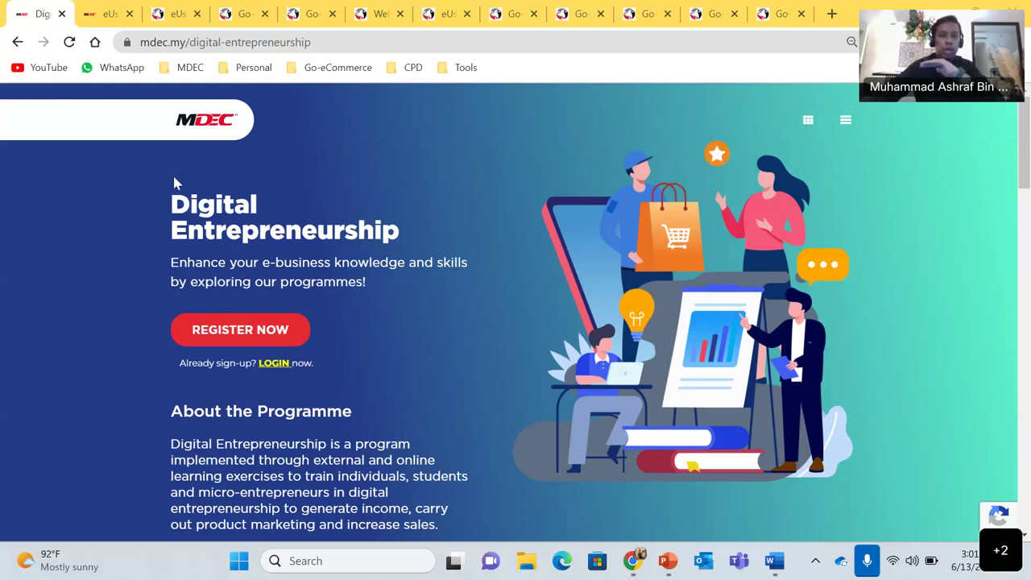
scroll(552, 202, "down", 1)
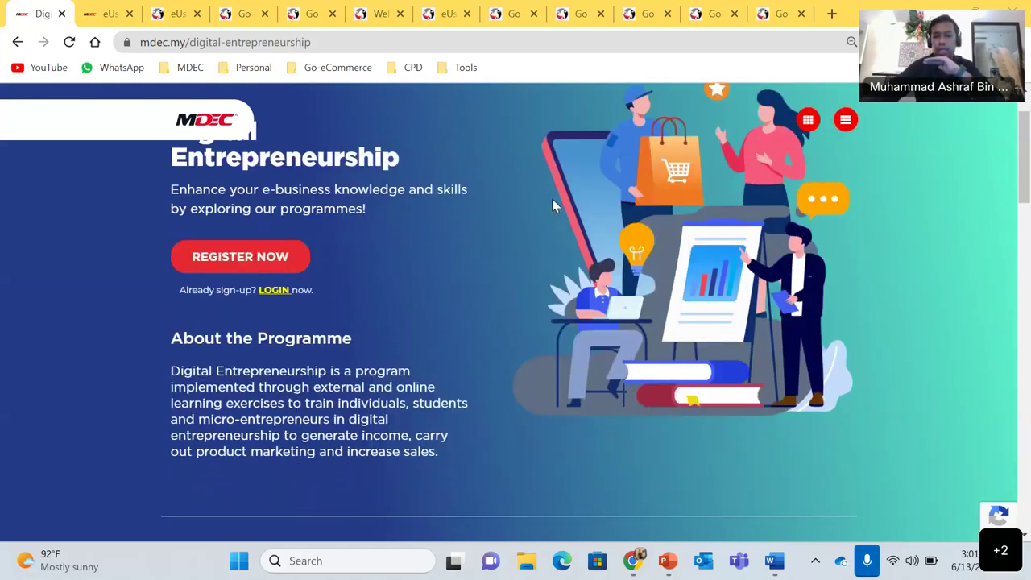
scroll(526, 222, "up", 1)
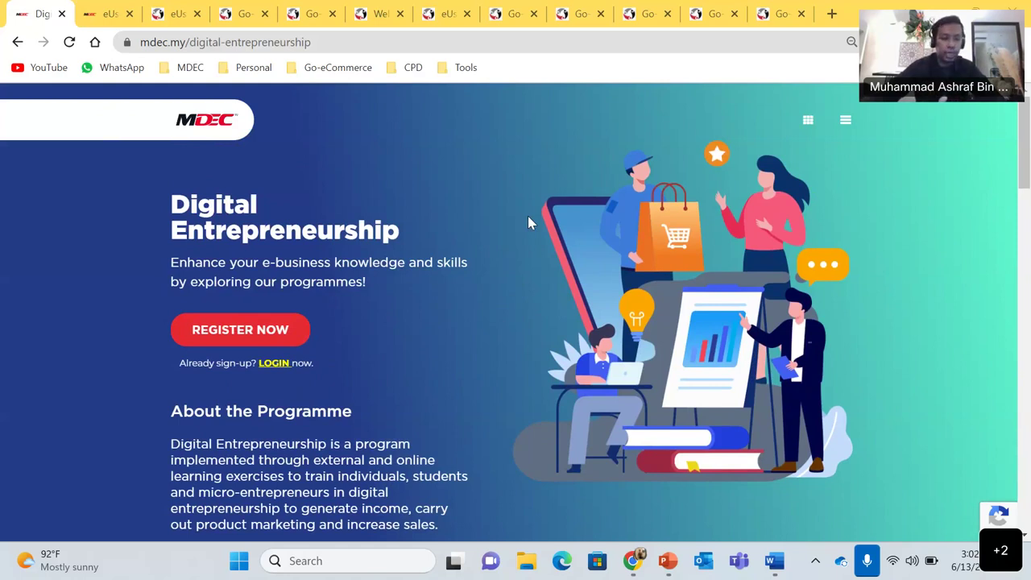
scroll(182, 207, "down", 1)
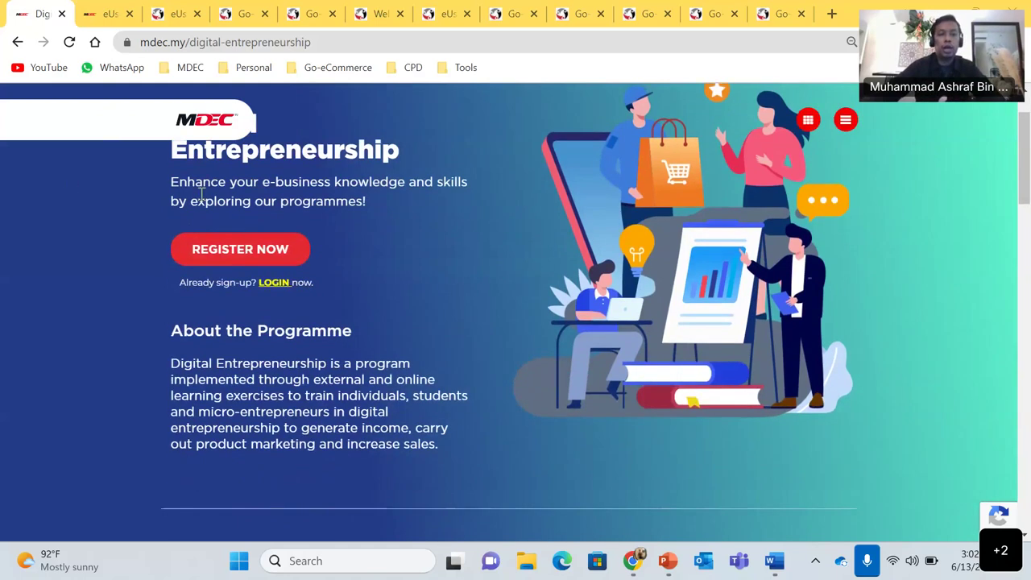
scroll(201, 193, "up", 1)
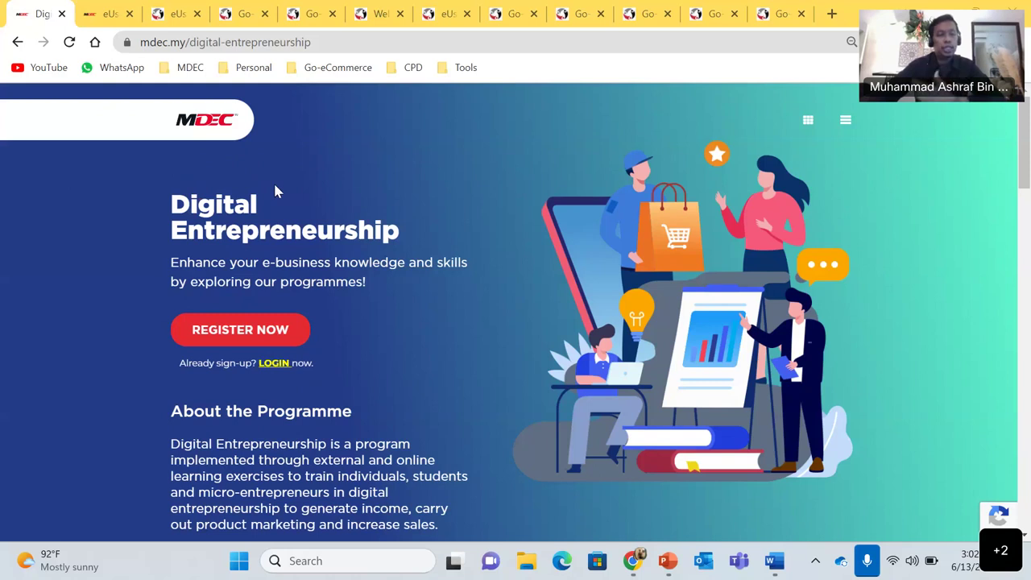
Review the Digital Entrepreneurship page's programme description, benefits, main programmes and webinar offerings
scroll(274, 191, "down", 1)
scroll(361, 272, "down", 1)
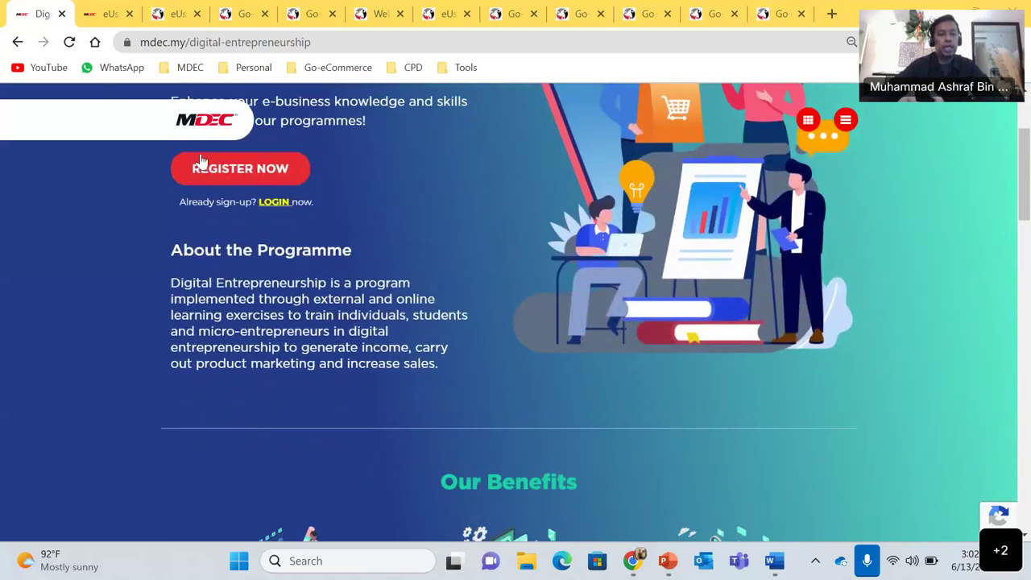
scroll(372, 240, "down", 2)
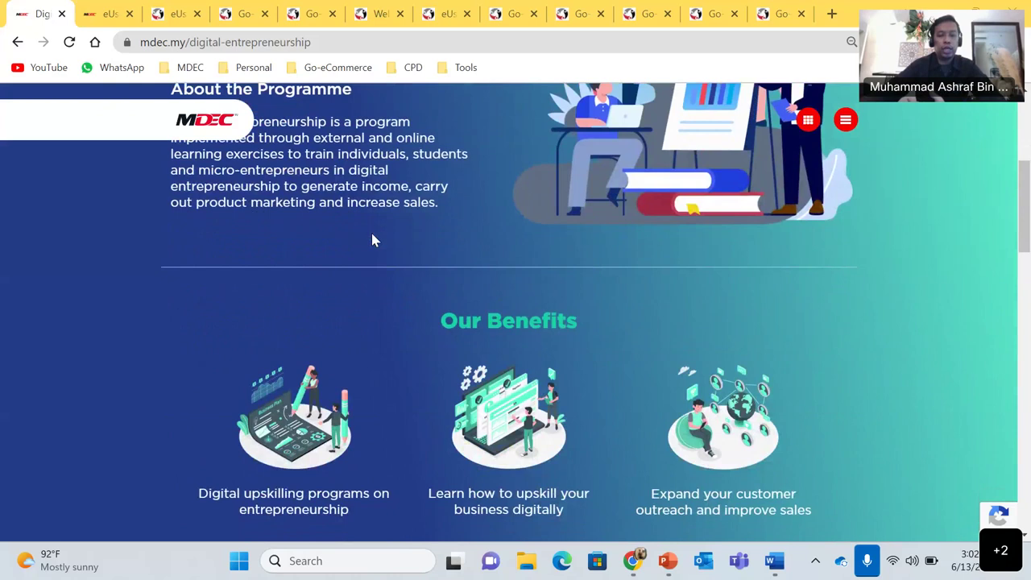
scroll(375, 236, "down", 6)
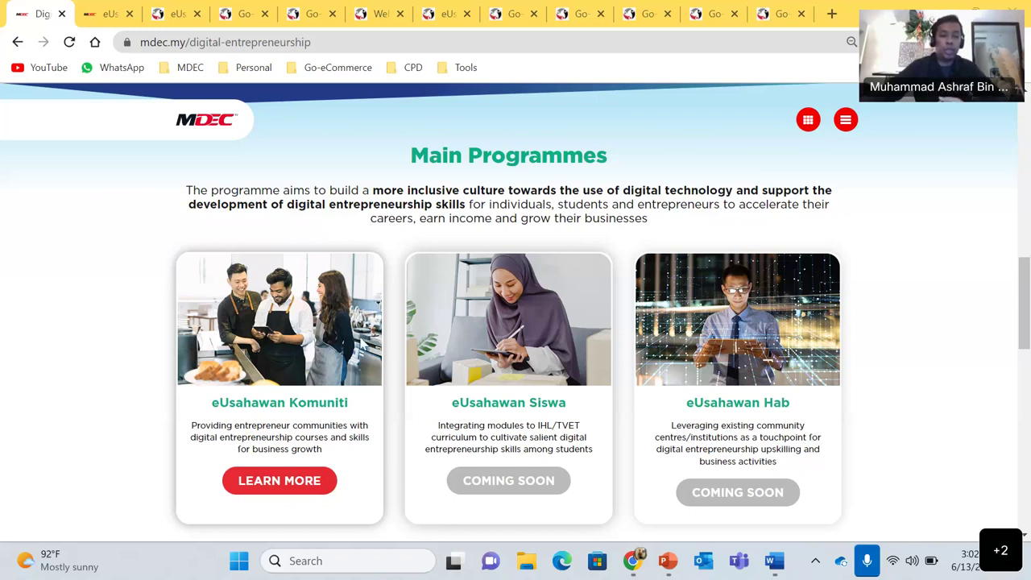
scroll(294, 298, "down", 1)
scroll(291, 381, "down", 1)
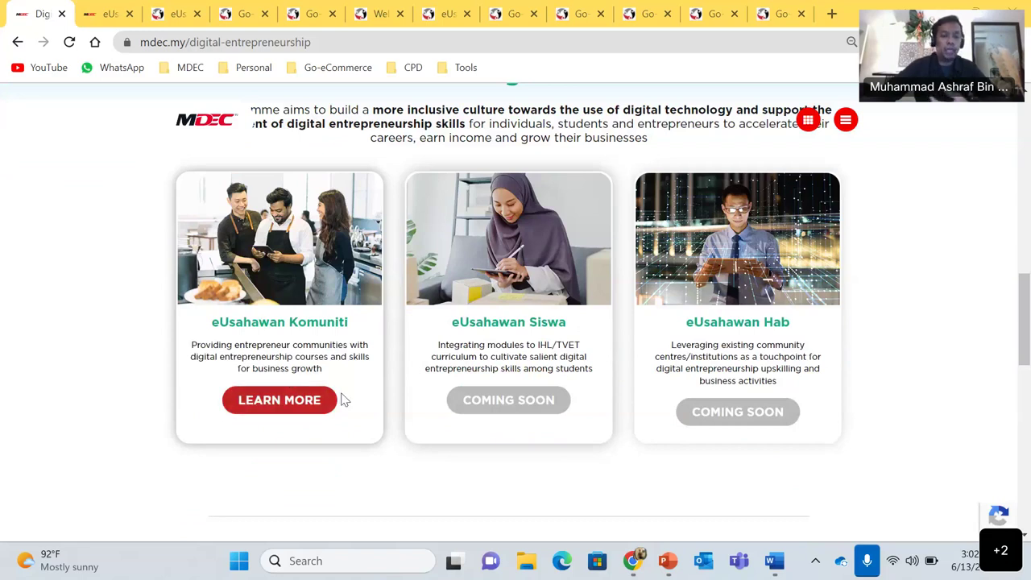
scroll(269, 364, "down", 3)
scroll(187, 341, "down", 2)
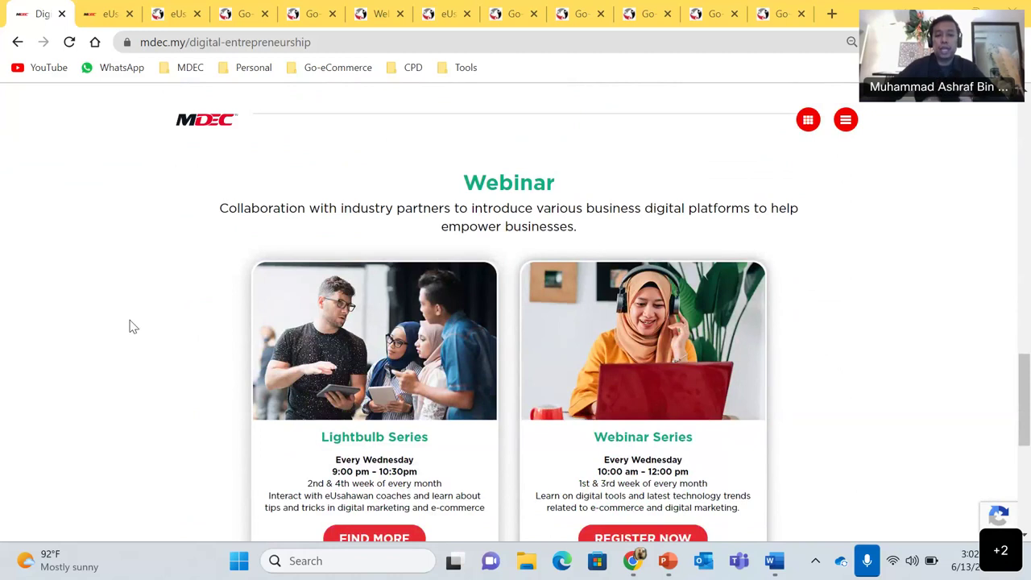
scroll(161, 294, "down", 2)
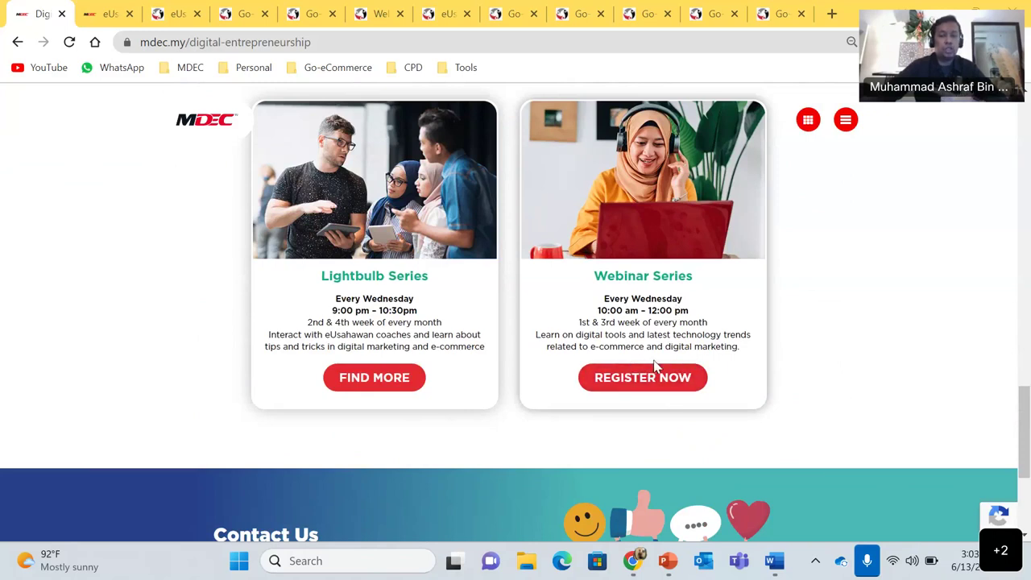
scroll(657, 363, "up", 1)
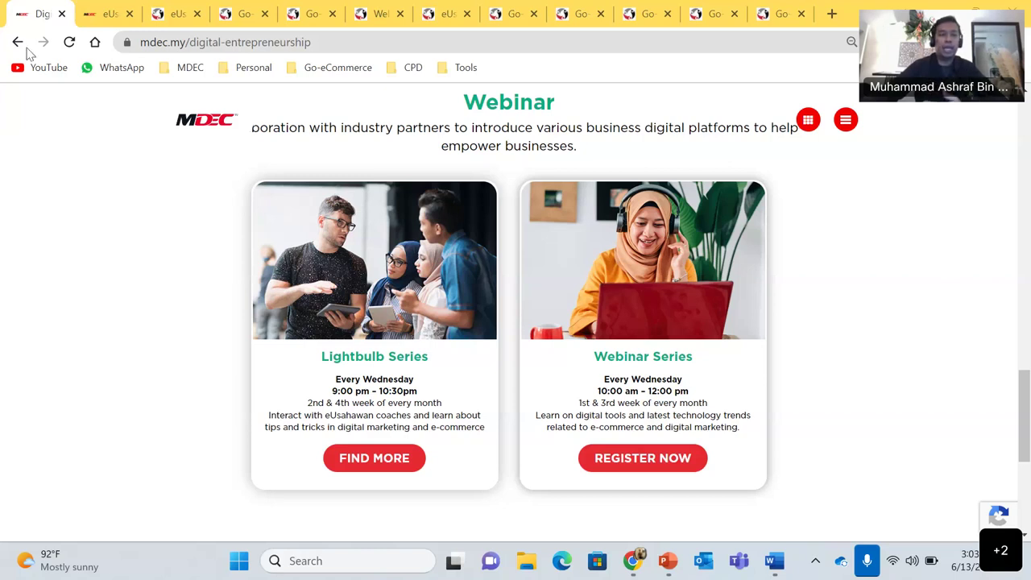
scroll(474, 210, "up", 5)
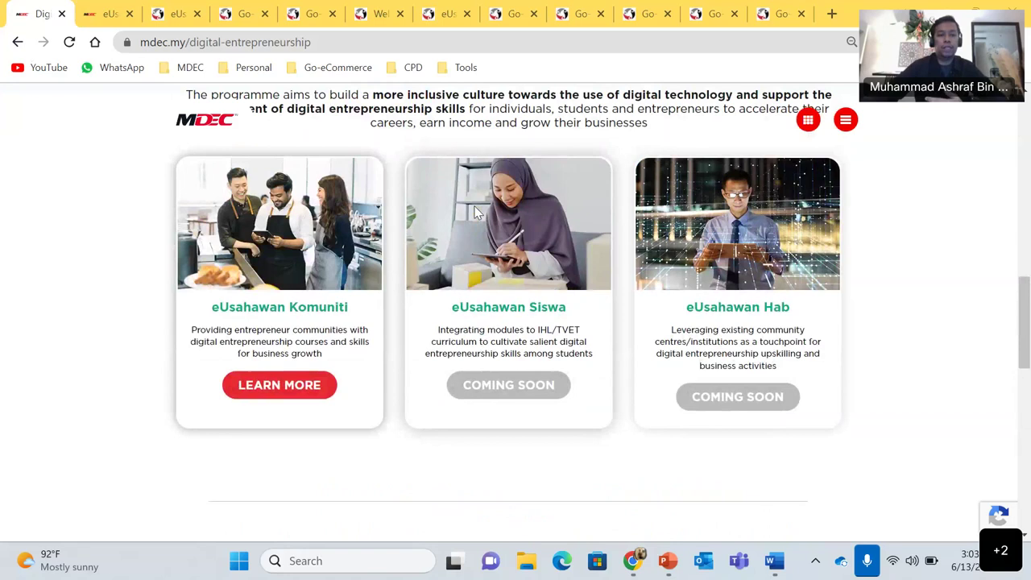
scroll(474, 210, "up", 1)
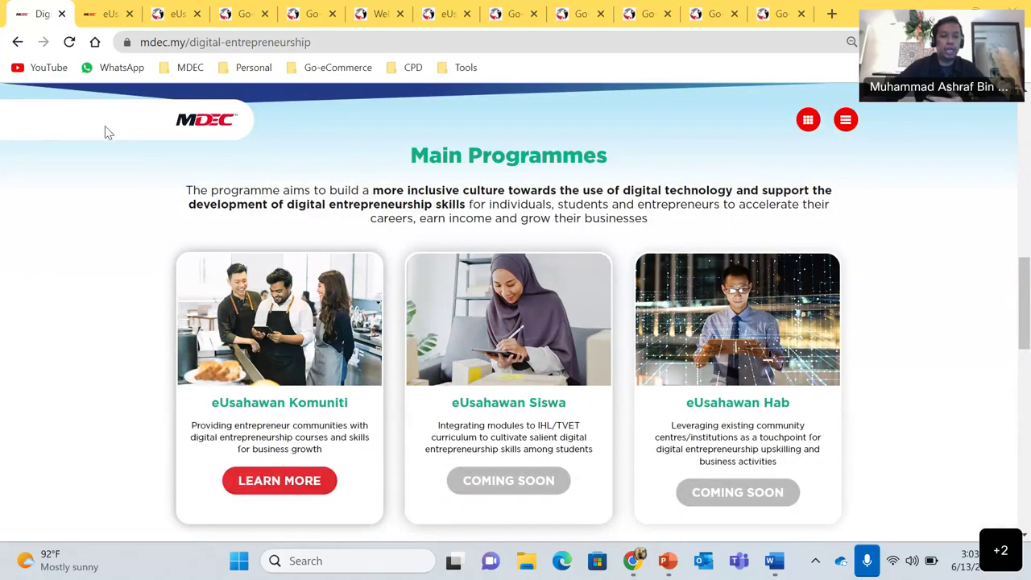
Switch to the eUsahawan Komuniti page and review its training statistics and the Beginner Level Fundamental module
left_click(90, 15)
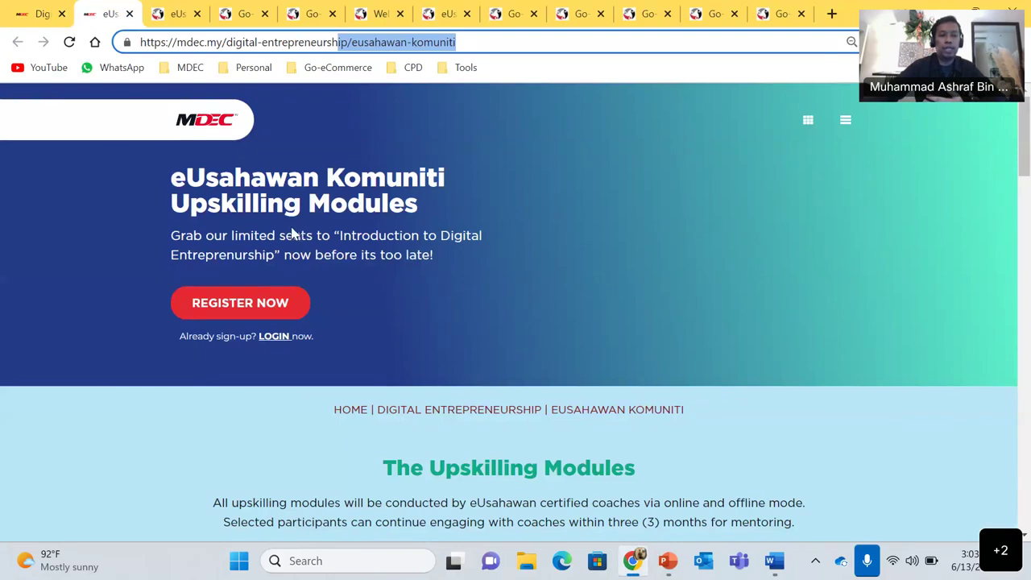
scroll(483, 216, "down", 2)
scroll(614, 197, "down", 5)
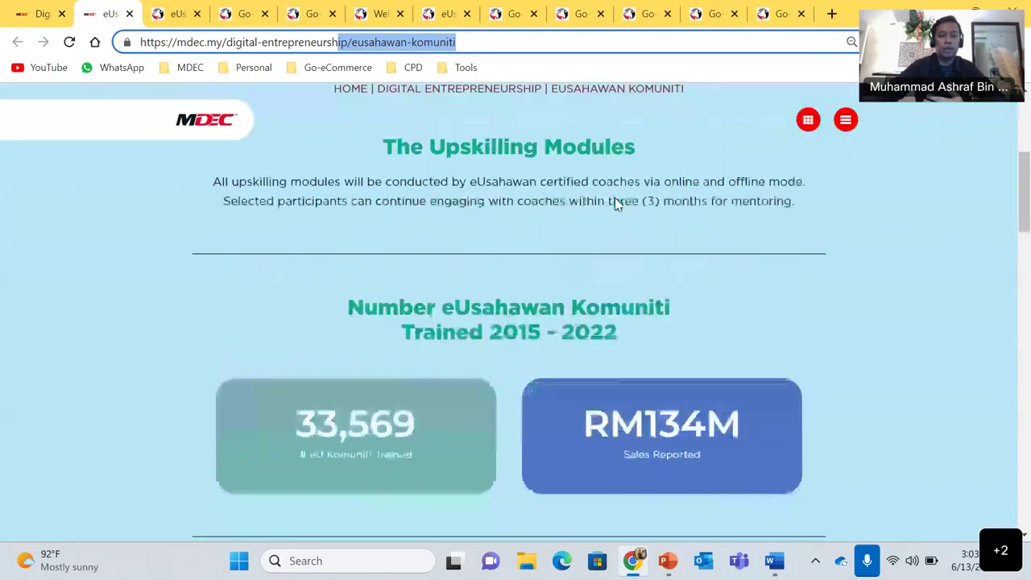
scroll(449, 249, "up", 1)
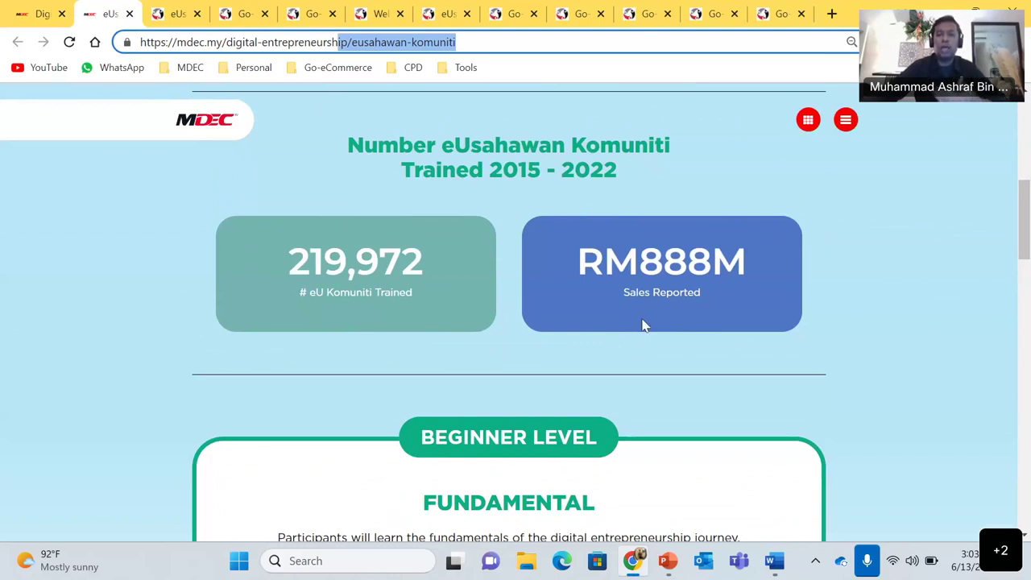
left_click(855, 299)
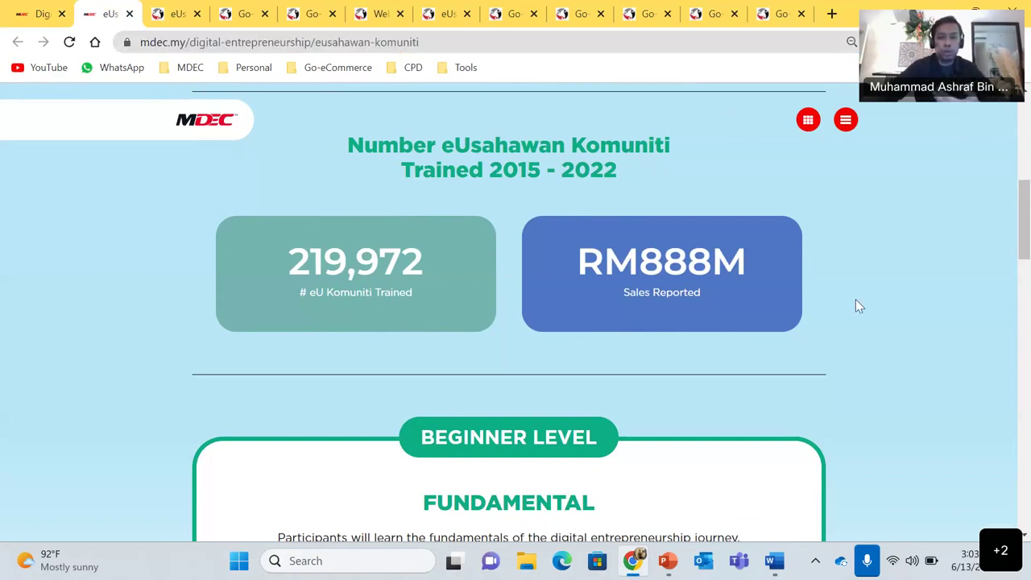
scroll(855, 299, "down", 3)
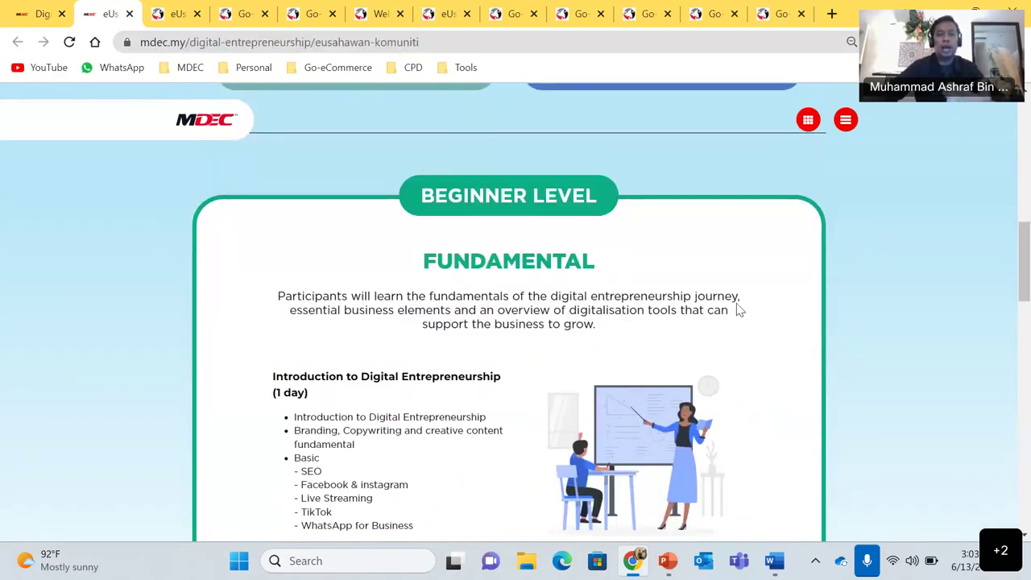
scroll(577, 159, "down", 1)
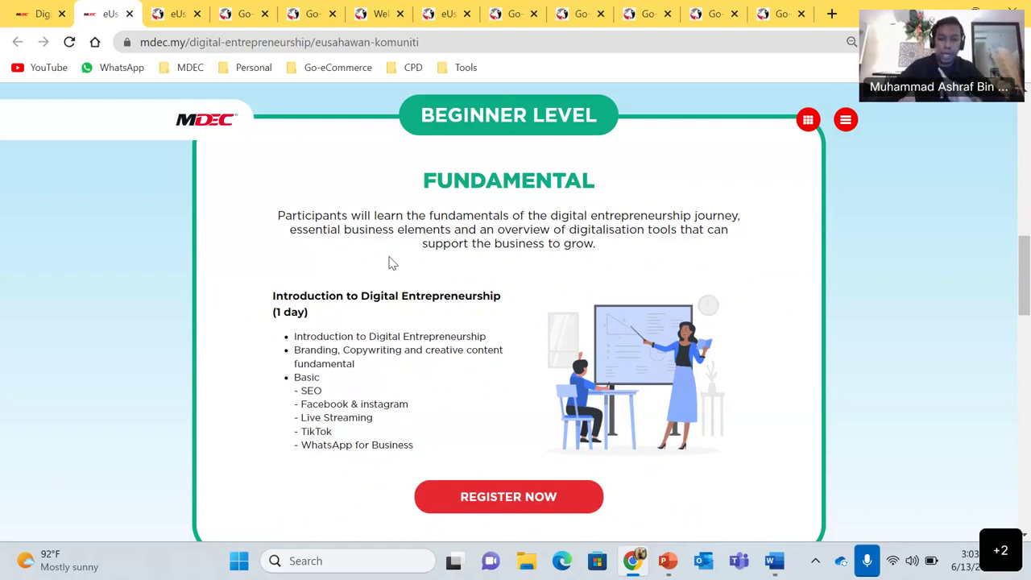
scroll(389, 263, "down", 1)
scroll(620, 362, "down", 1)
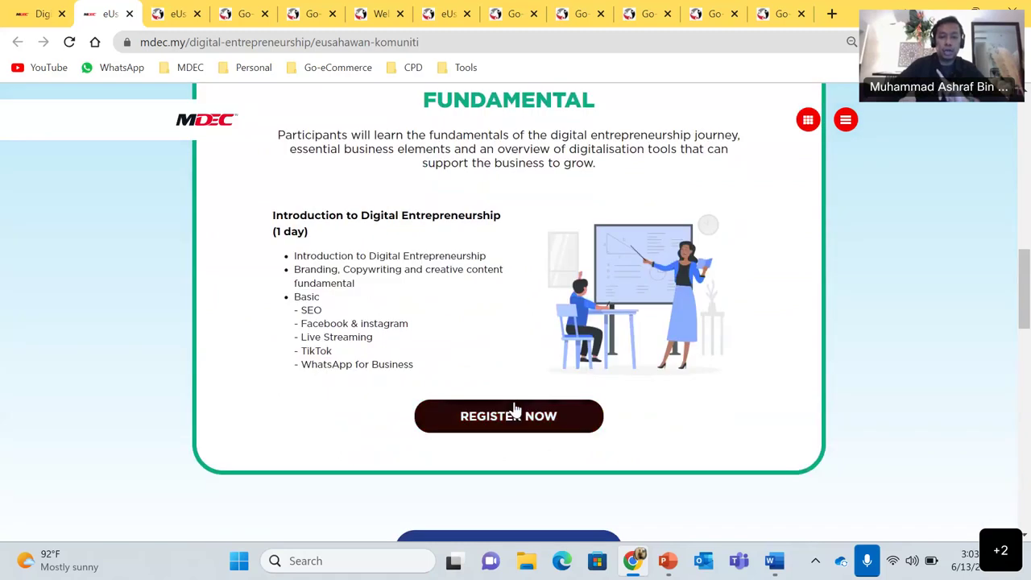
Look through the Step-Up modules on the eUsahawan Komuniti page, down to the contact section
scroll(465, 338, "down", 3)
scroll(465, 339, "down", 3)
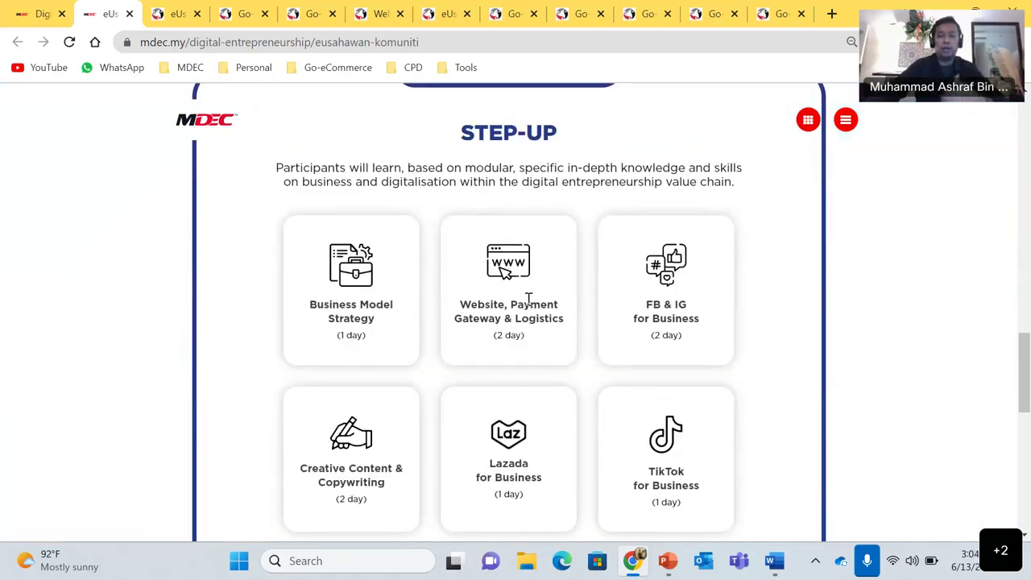
scroll(569, 295, "down", 2)
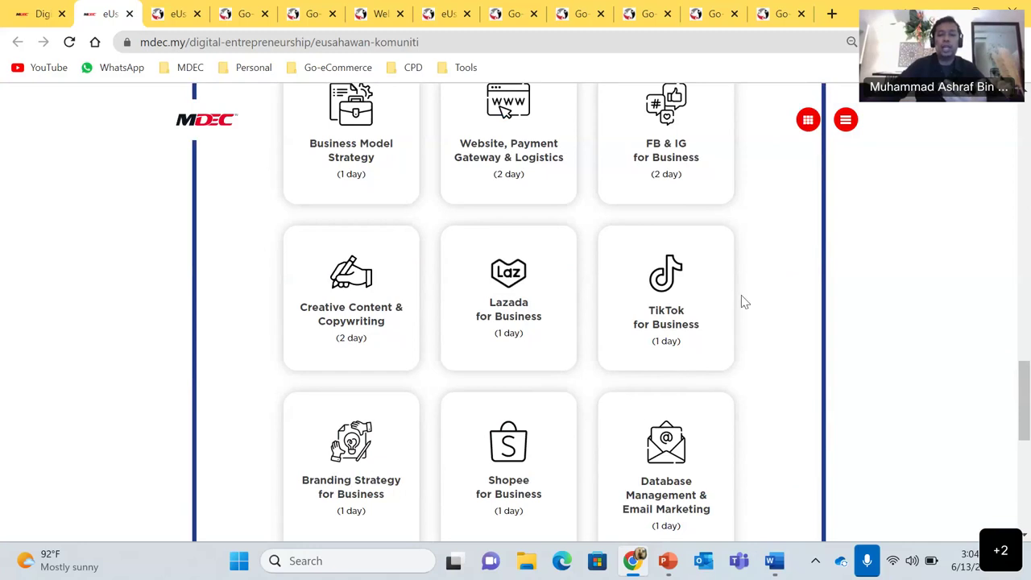
scroll(637, 299, "down", 5)
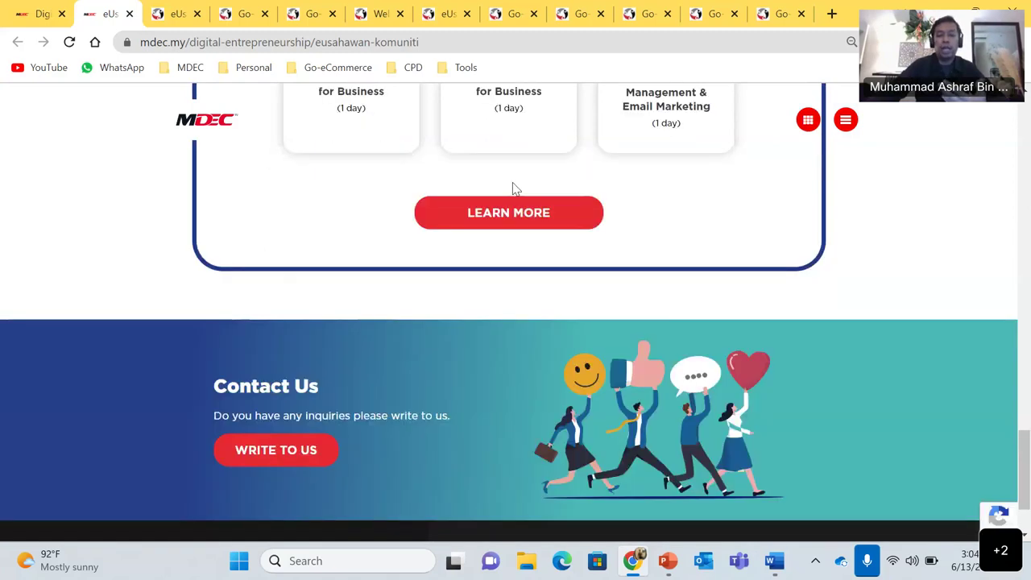
Switch to the eUsahawan registration page for June and view its Modular and Webinar class lists
left_click(169, 20)
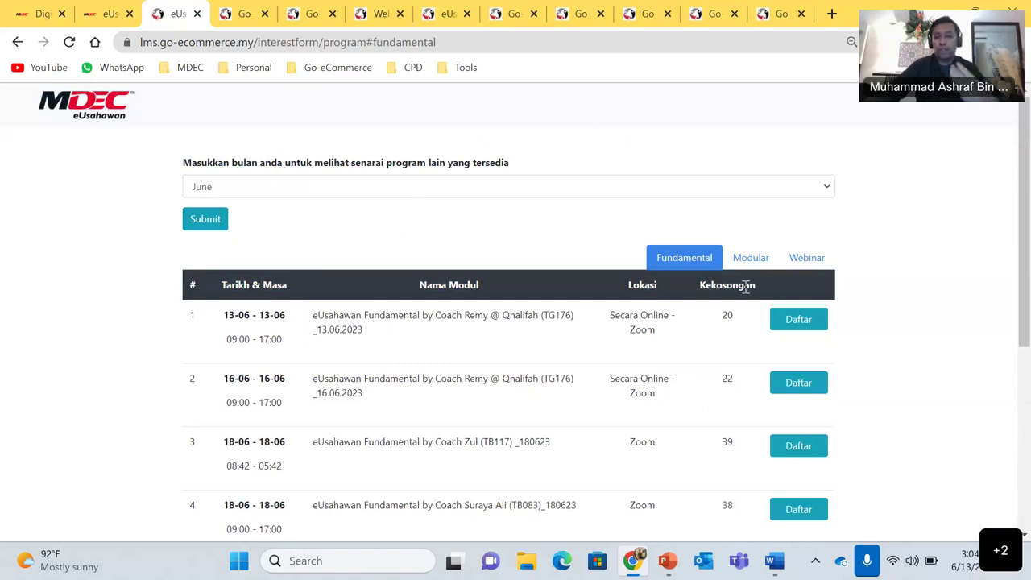
scroll(116, 203, "down", 1)
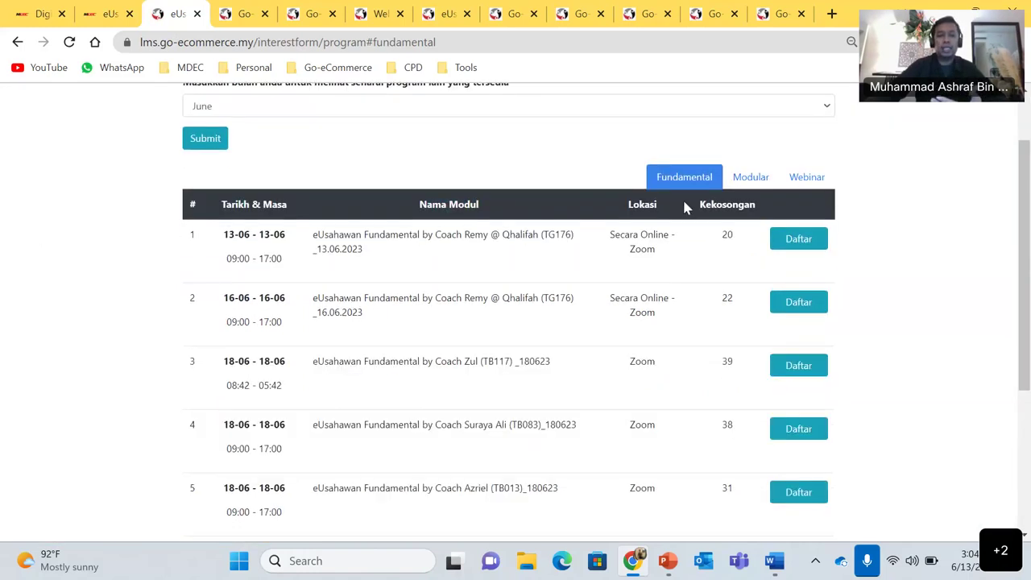
scroll(686, 187, "up", 1)
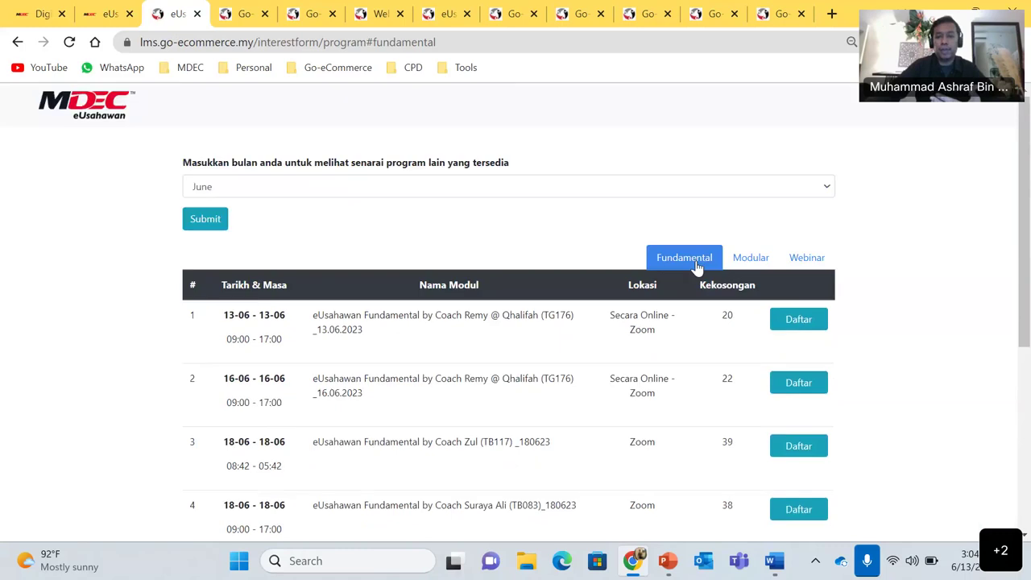
left_click(749, 259)
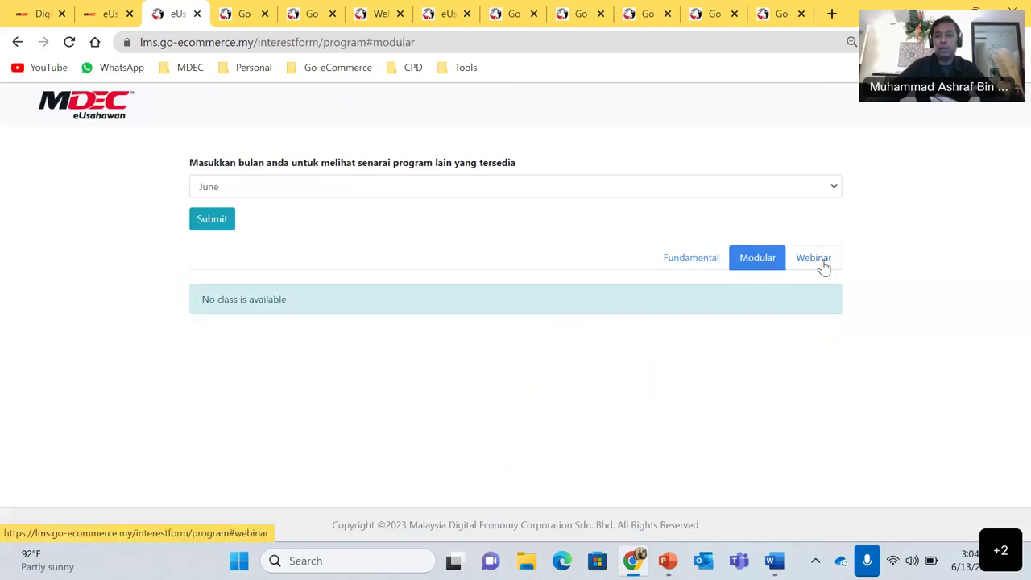
left_click(822, 259)
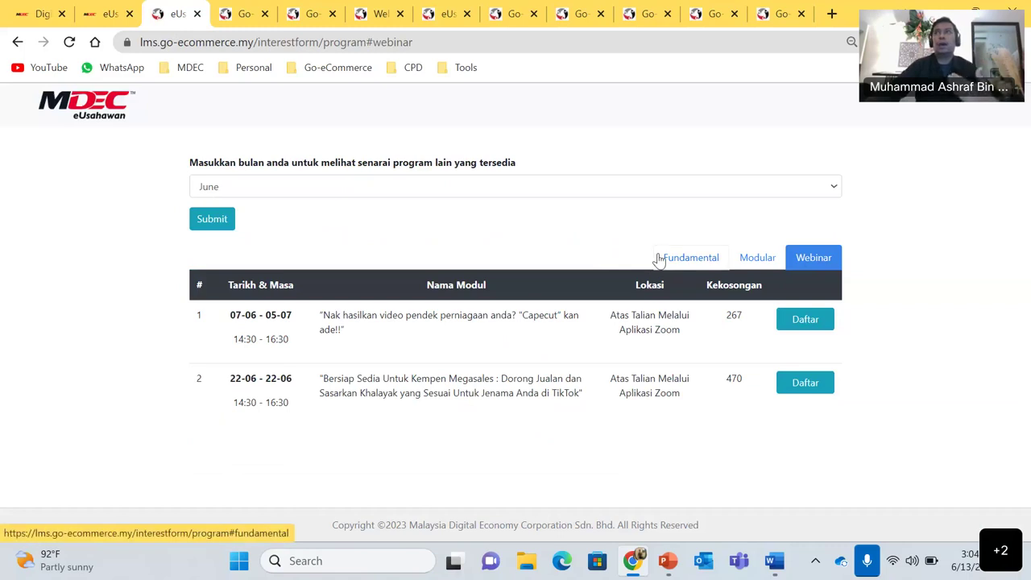
Return to the Fundamental class list for June and look through its sessions to the end
left_click(658, 259)
scroll(617, 263, "up", 2)
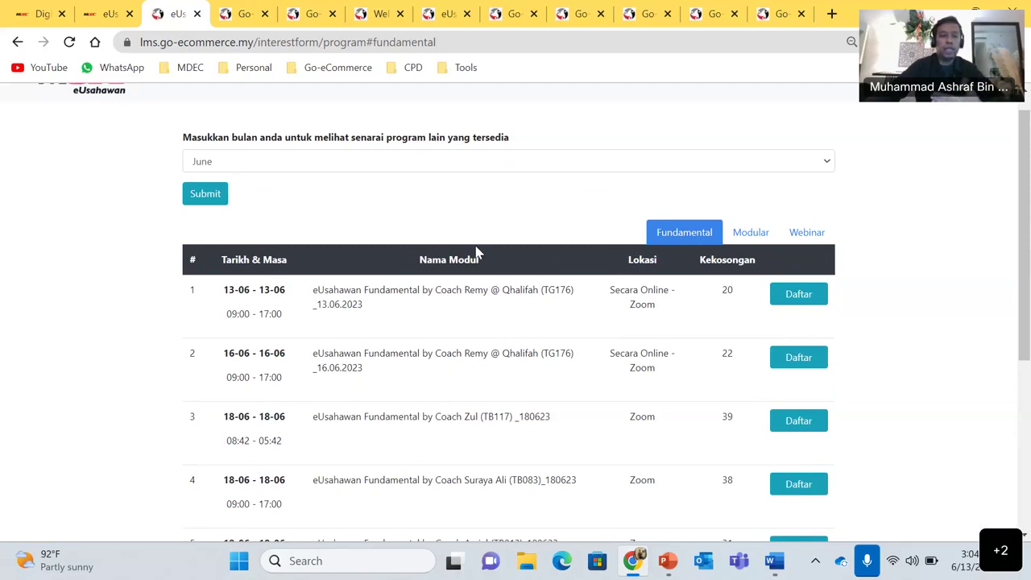
scroll(476, 251, "down", 1)
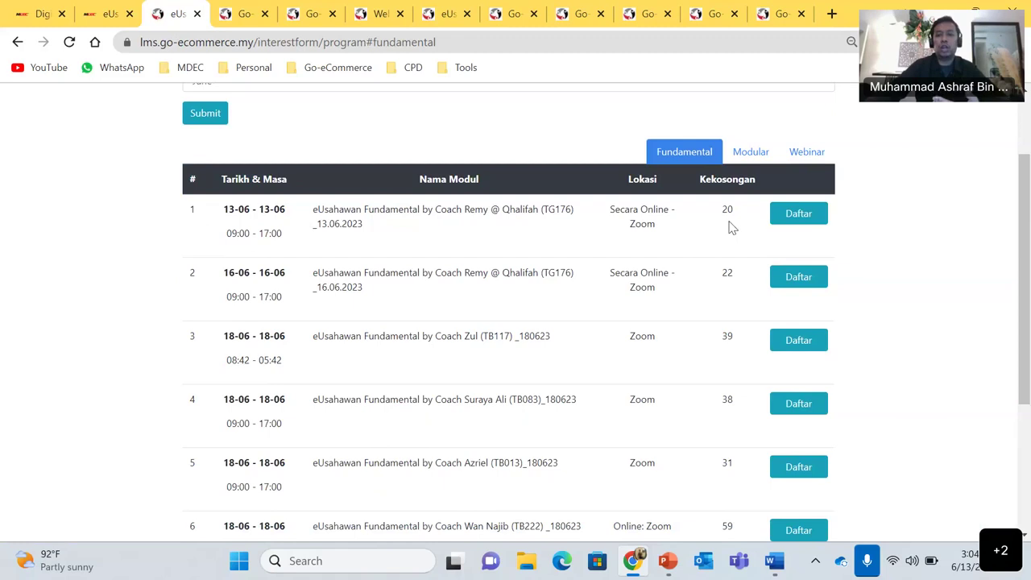
left_click(811, 216)
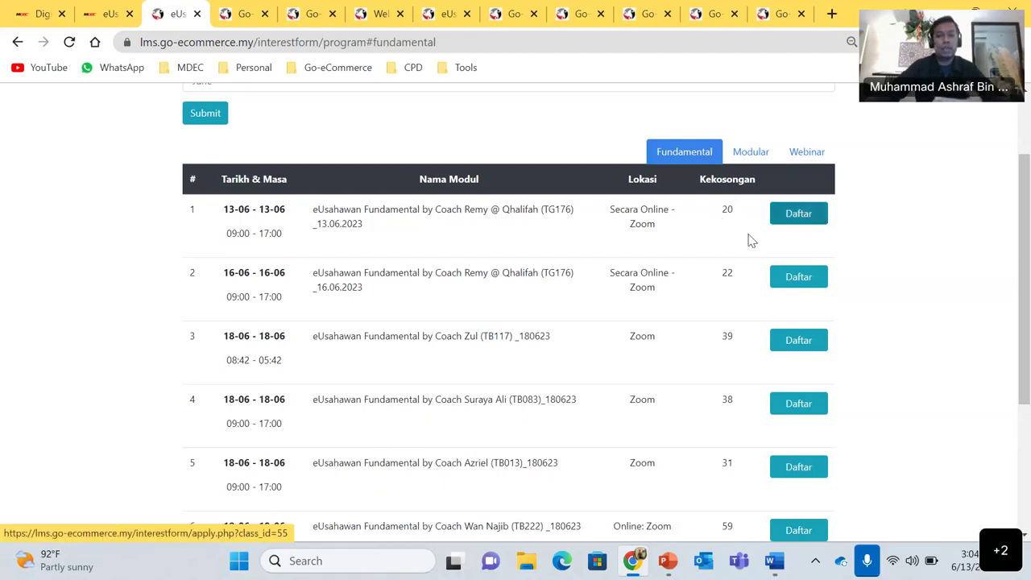
scroll(747, 237, "down", 1)
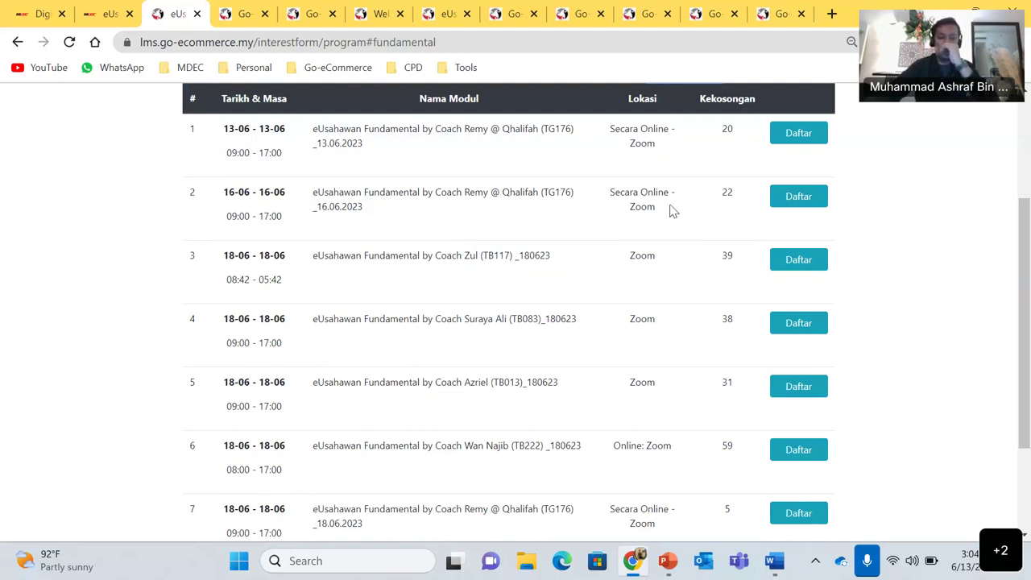
scroll(546, 207, "down", 3)
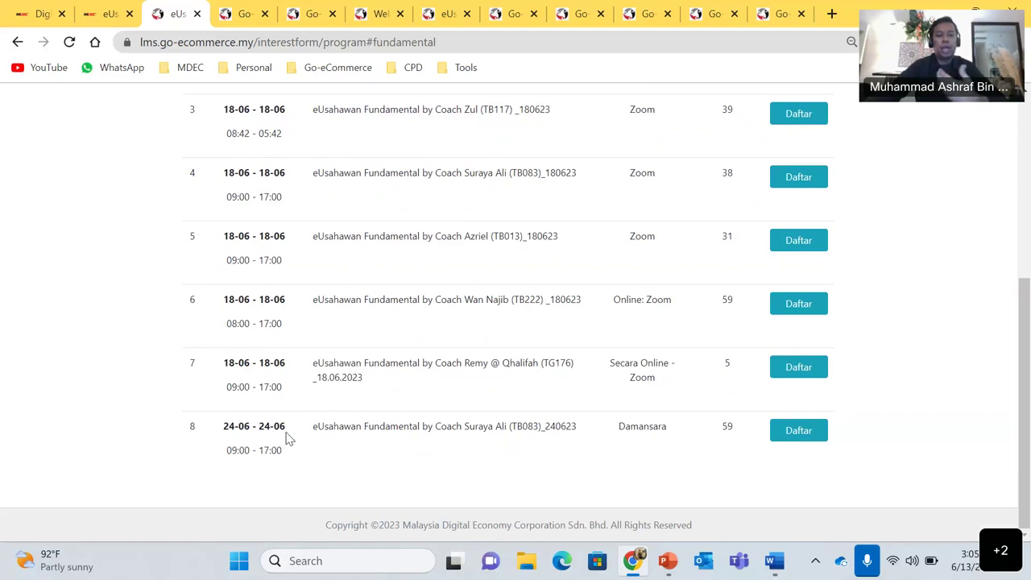
Return to the eUsahawan Komuniti page and review its Beginner Level Fundamental module and Advanced Level Step-Up modules
scroll(289, 438, "up", 3)
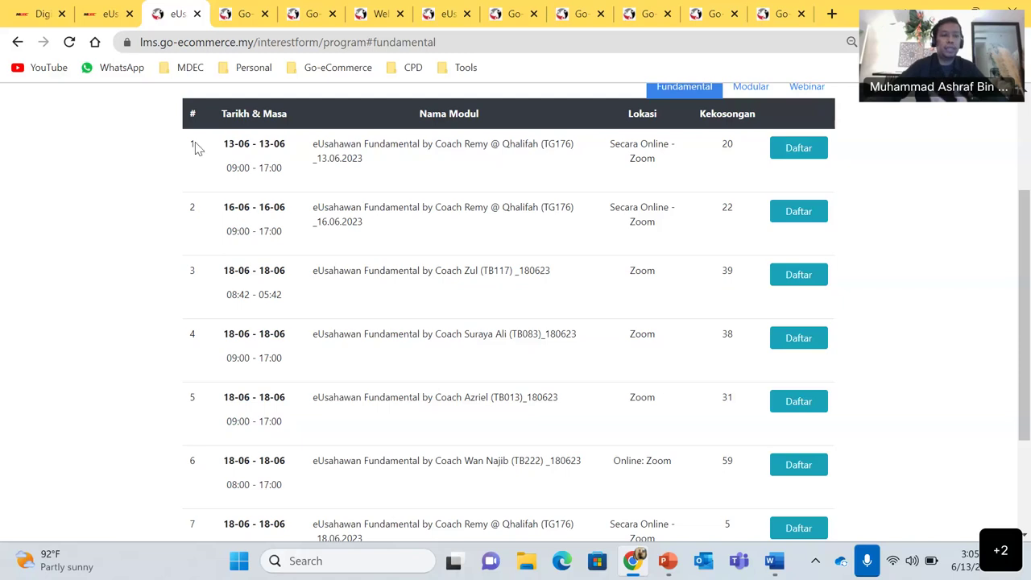
left_click(107, 13)
scroll(416, 267, "up", 5)
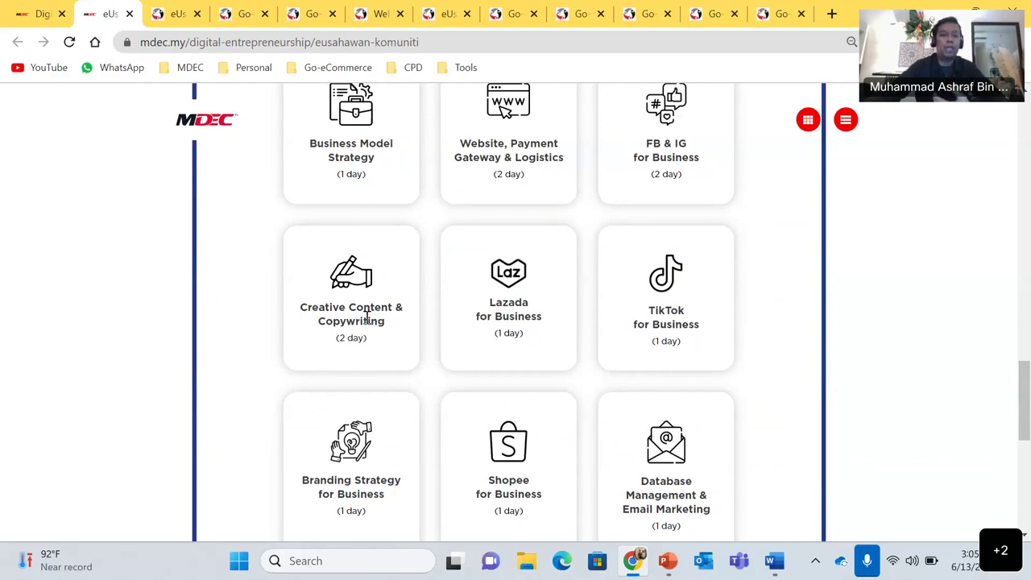
scroll(367, 318, "up", 3)
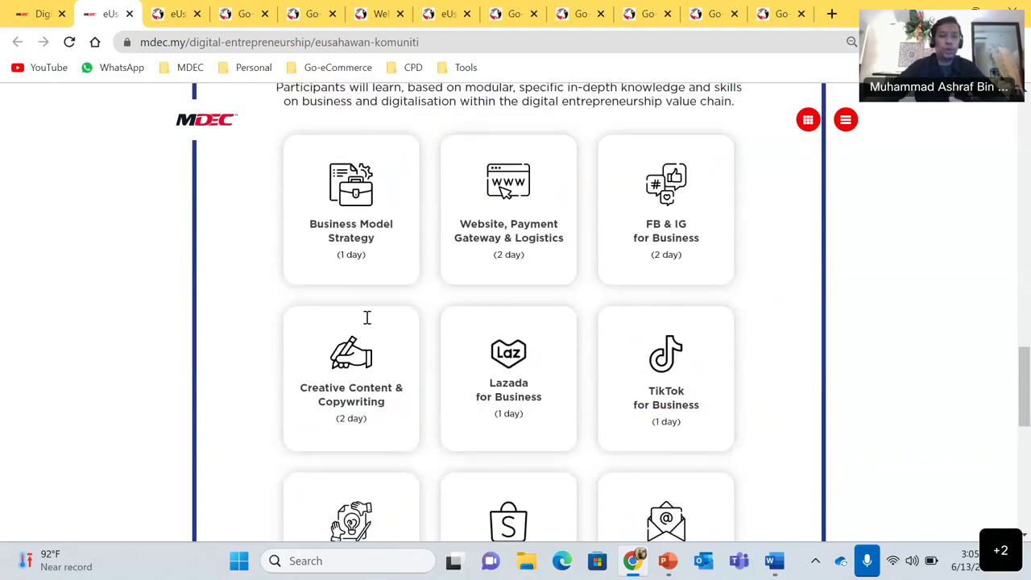
scroll(294, 234, "down", 6)
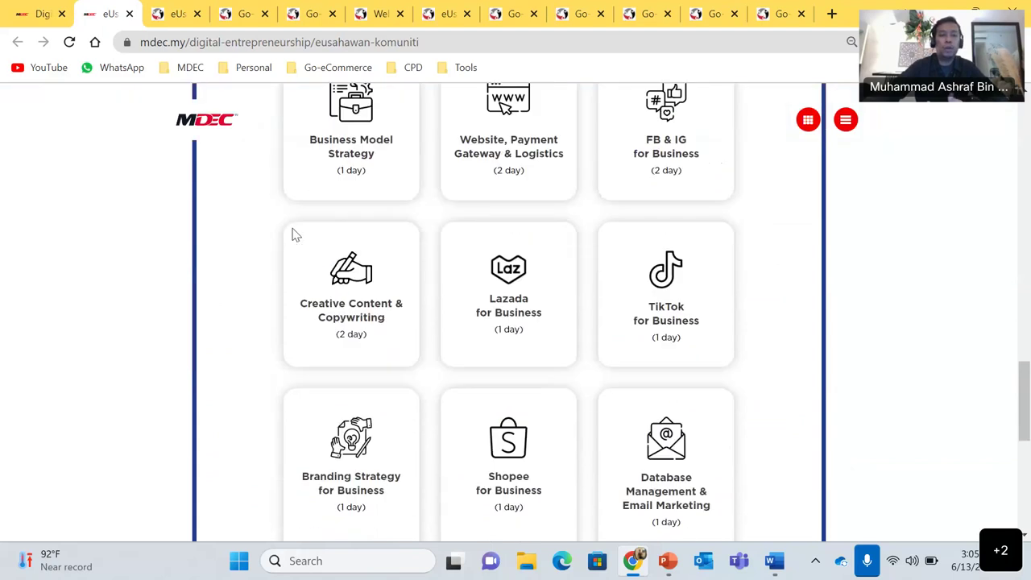
scroll(421, 339, "up", 15)
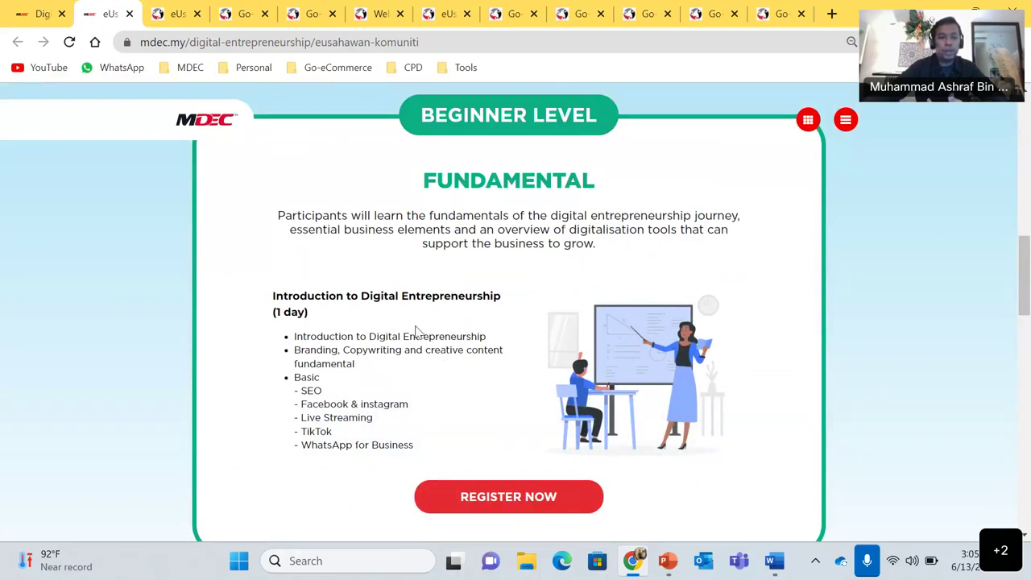
scroll(559, 333, "down", 6)
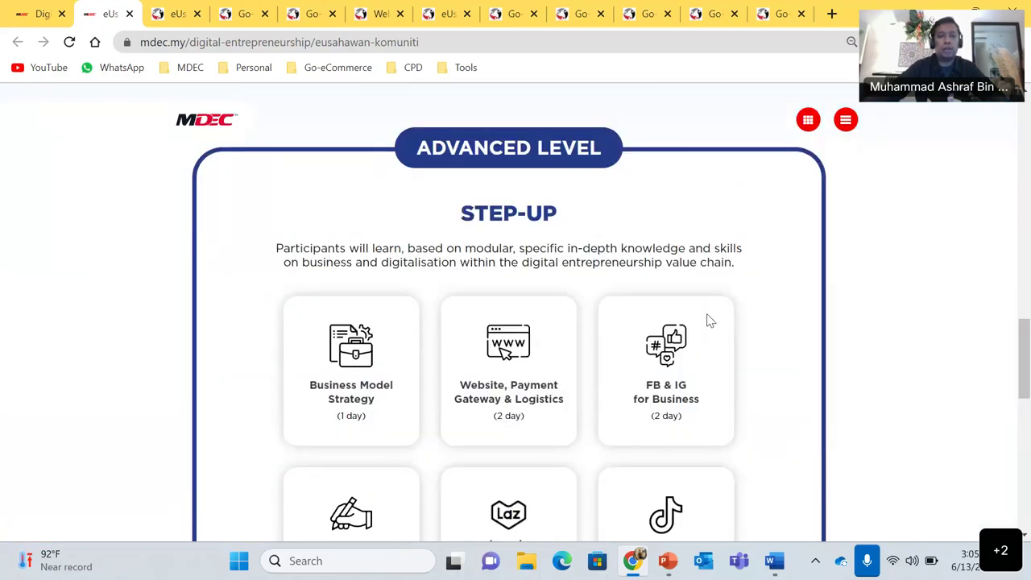
scroll(406, 312, "down", 5)
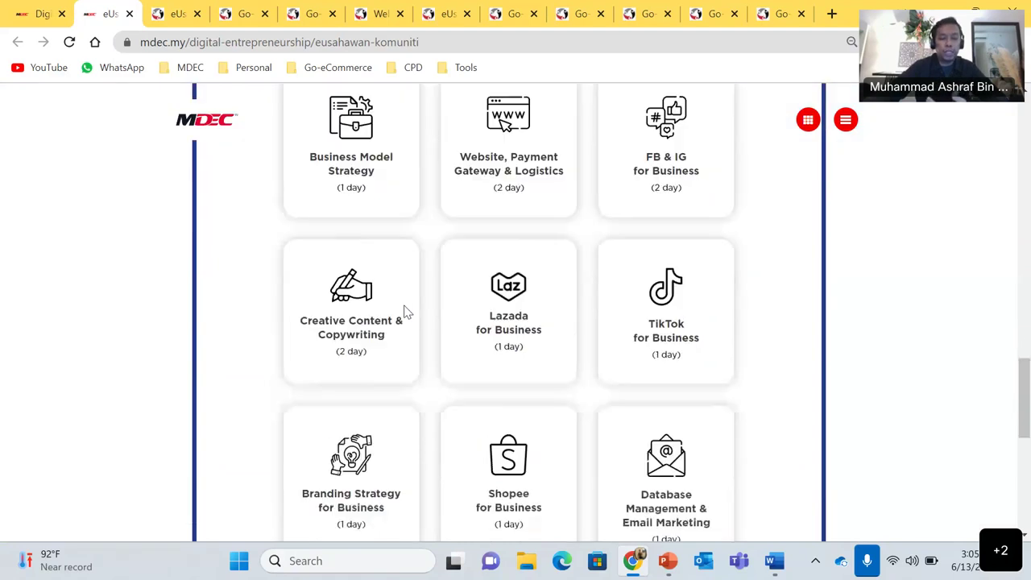
Switch to the eUsahawan registration page and view its Webinar class list for June
left_click(420, 282)
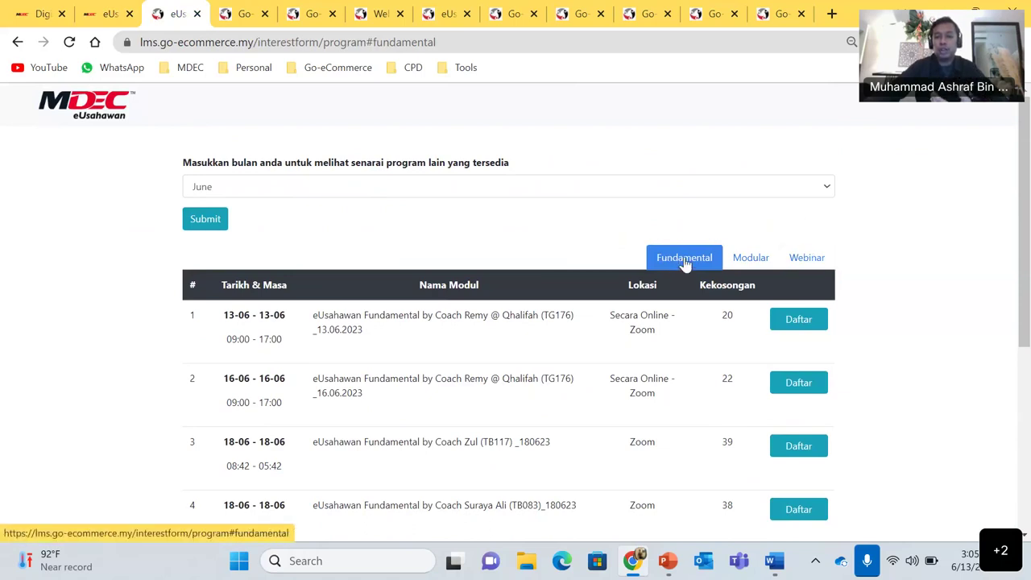
left_click(811, 264)
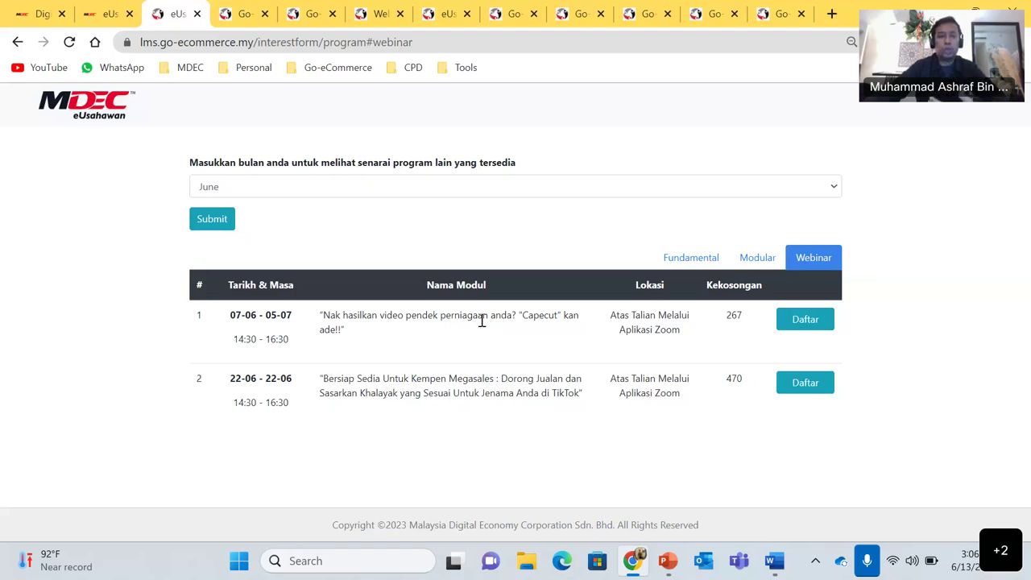
left_click(102, 13)
left_click(161, 22)
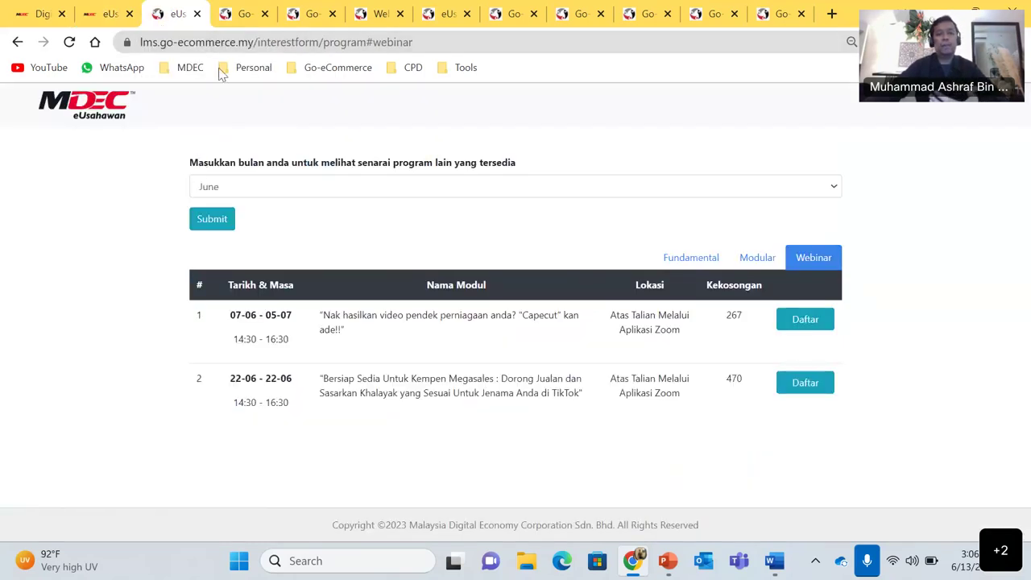
Go back past the eUsahawan Komuniti page to the top of the Digital Entrepreneurship page with its registration link
left_click(240, 24)
left_click(109, 16)
scroll(109, 150, "up", 15)
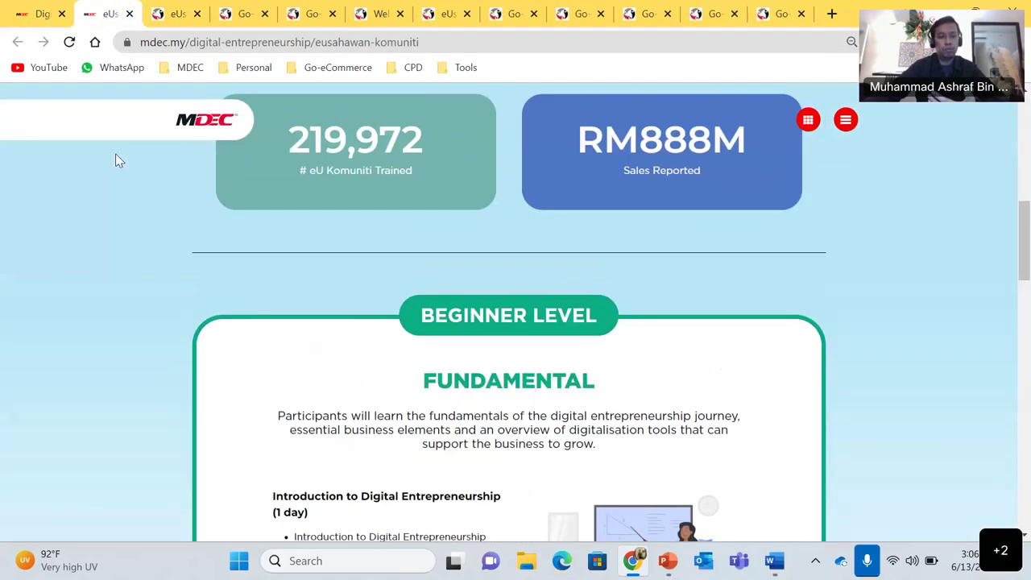
left_click(38, 17)
scroll(258, 232, "up", 9)
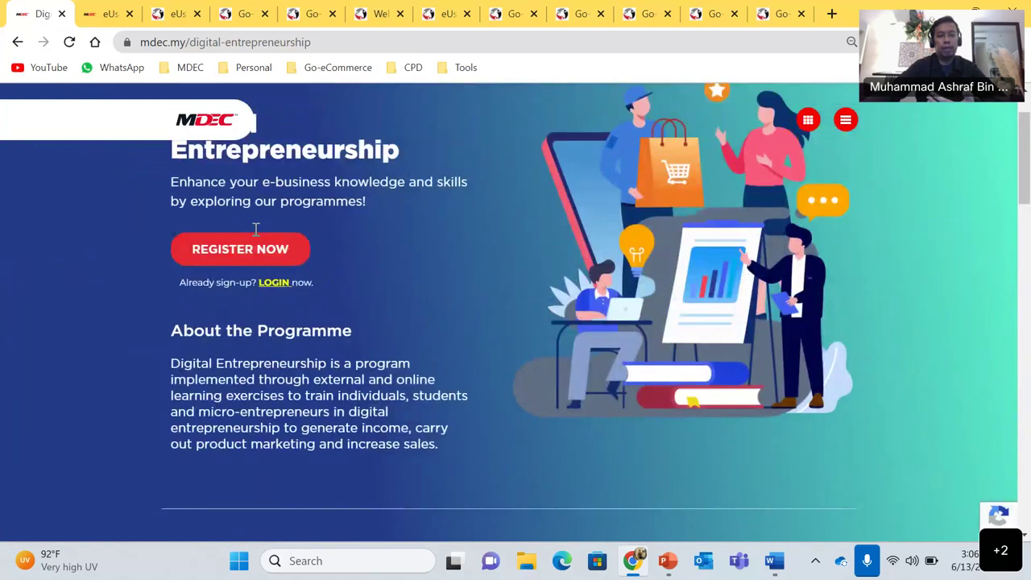
scroll(256, 230, "up", 2)
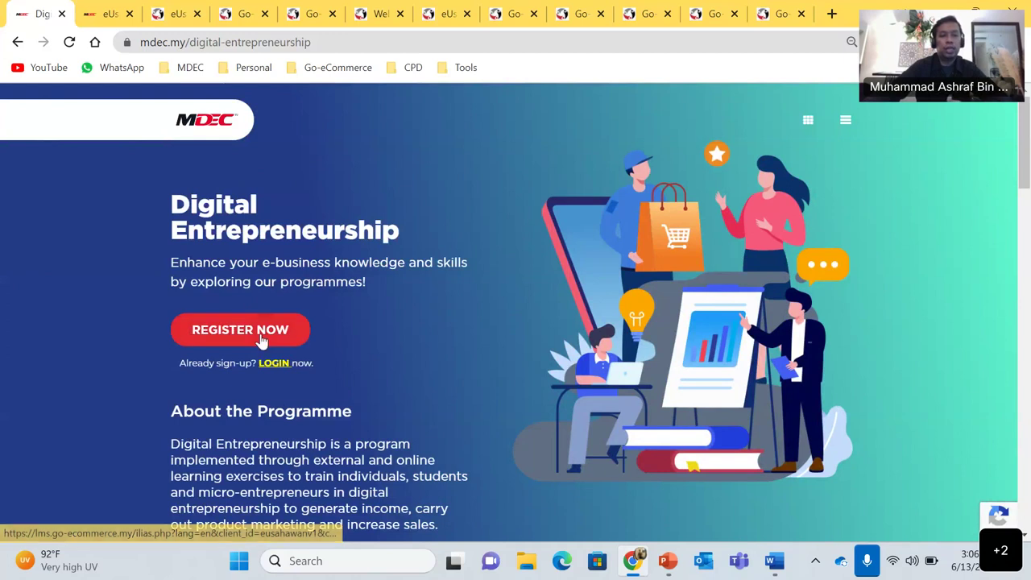
Close one old Go-eCommerce tab, and open the Digital Entrepreneurship page's registration link in a new tab placed after eUsahawan Komuniti
left_click(184, 19)
middle_click(231, 18)
left_click(40, 13)
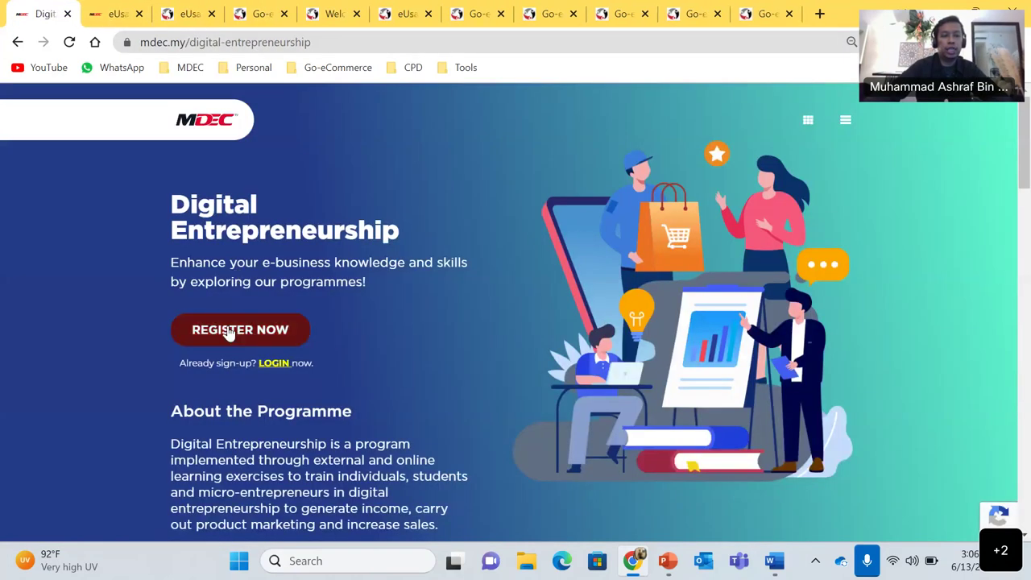
right_click(228, 328)
left_click(262, 147)
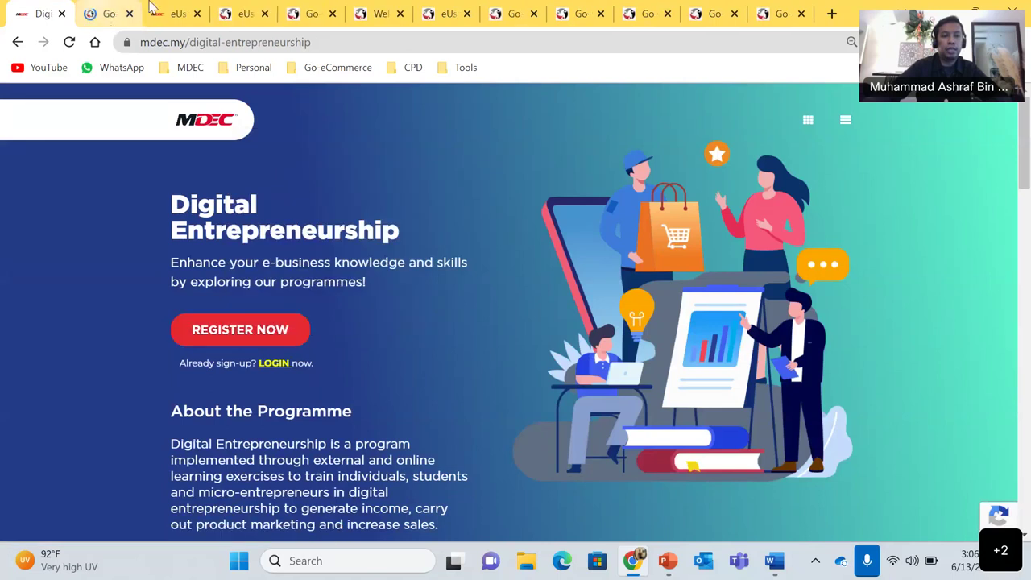
left_click(190, 8)
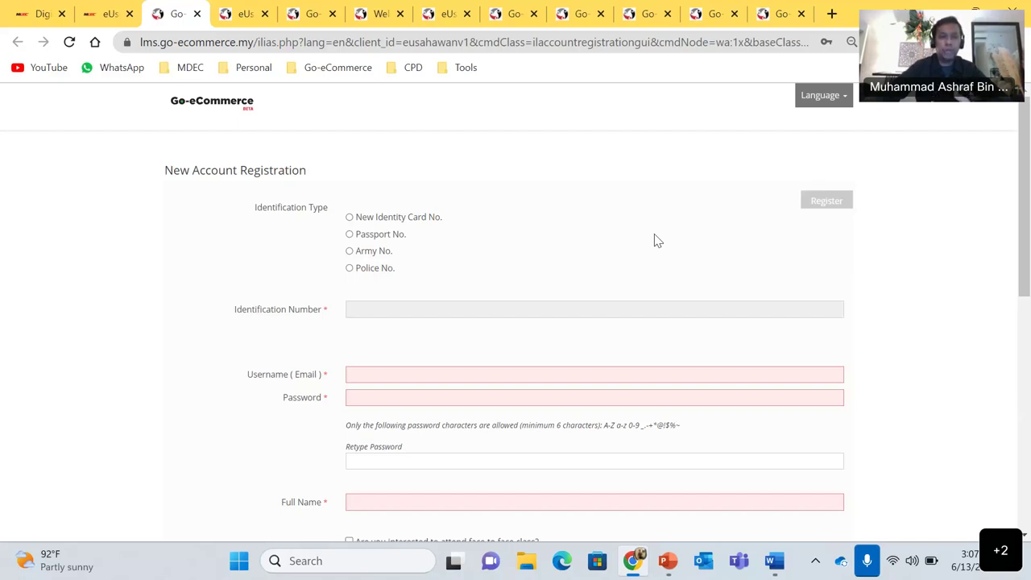
left_click(34, 16)
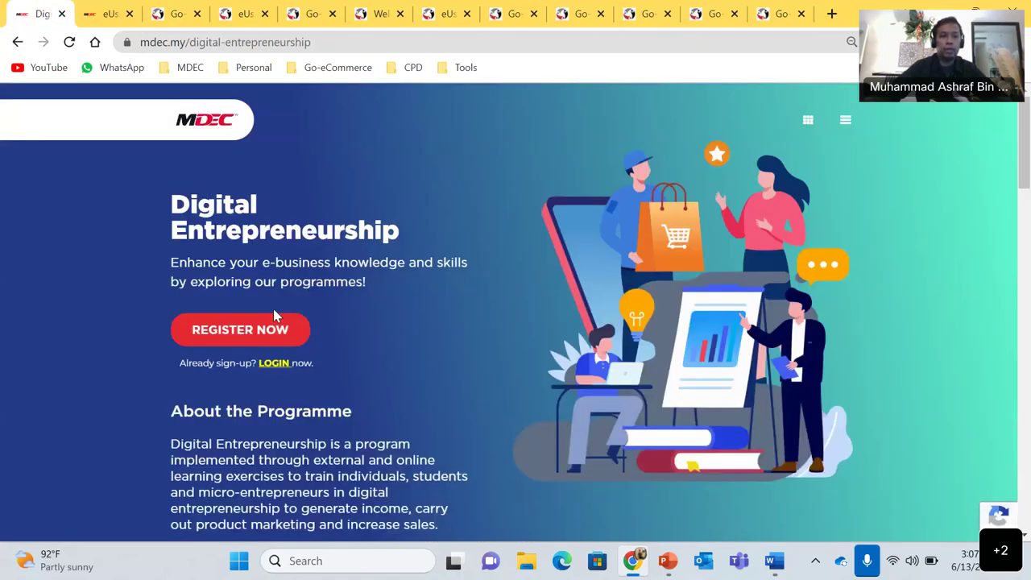
left_click(165, 15)
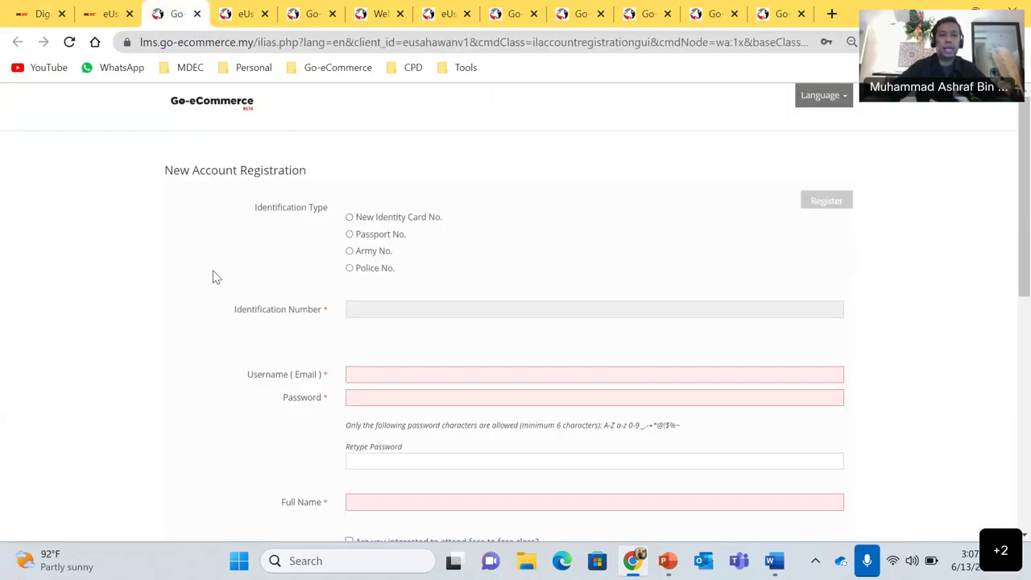
Set the identification type to New Identity Card No. in the new account form and activate the identity card number field
left_click(403, 225)
left_click(399, 239)
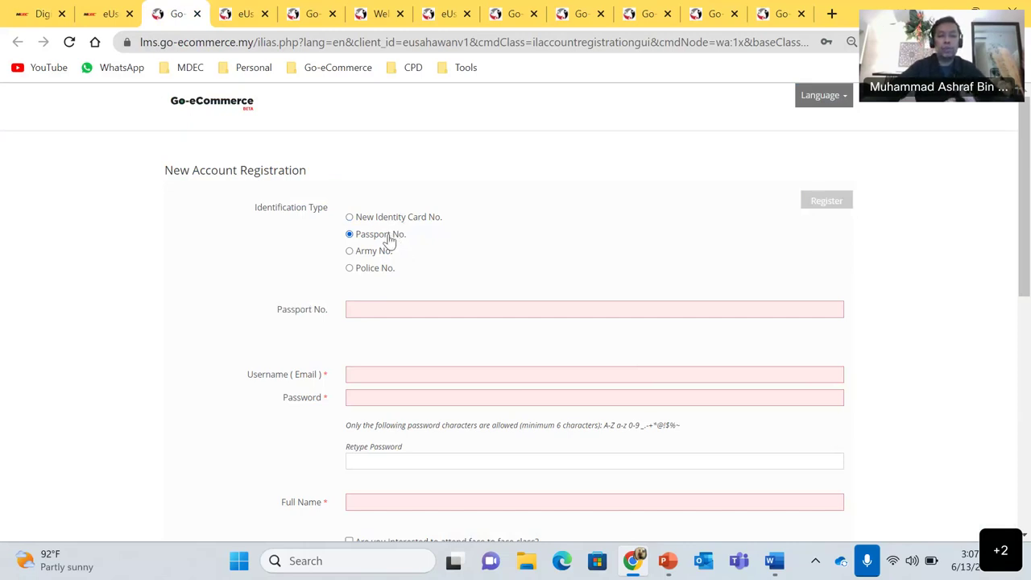
left_click(389, 222)
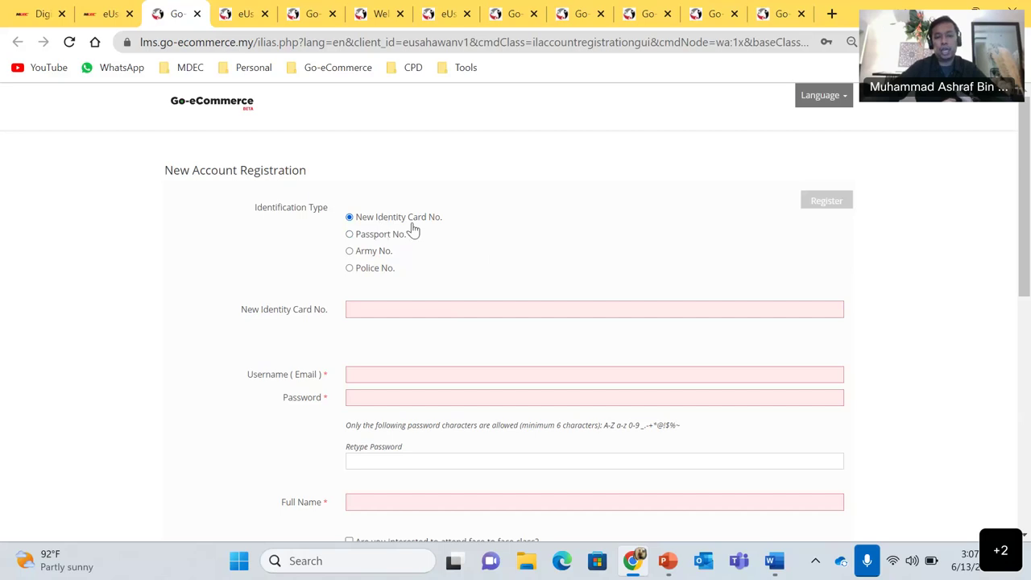
left_click(353, 312)
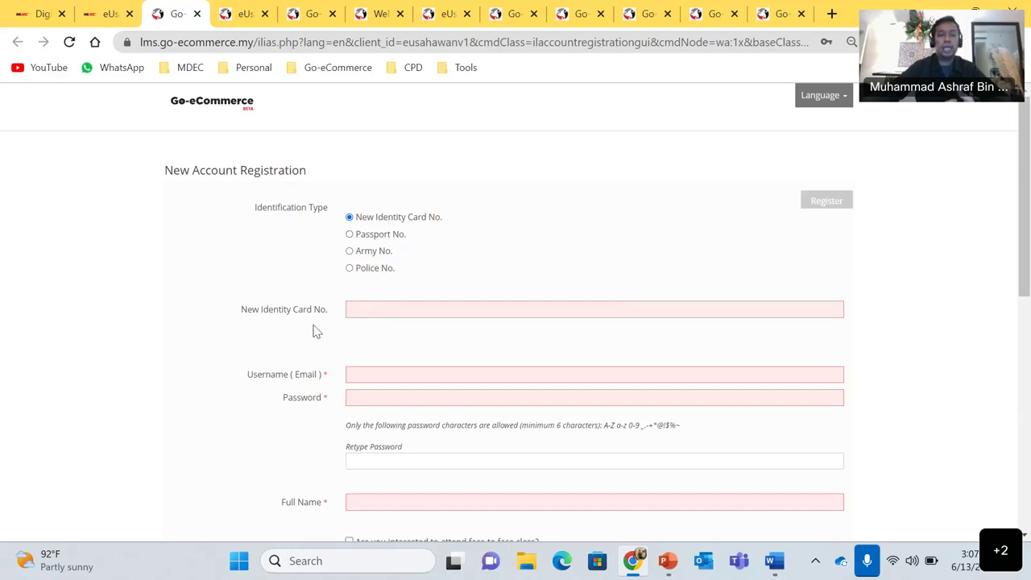
Examine the identity card number and username (email) fields of the new account registration form
scroll(310, 328, "down", 1)
scroll(288, 244, "down", 1)
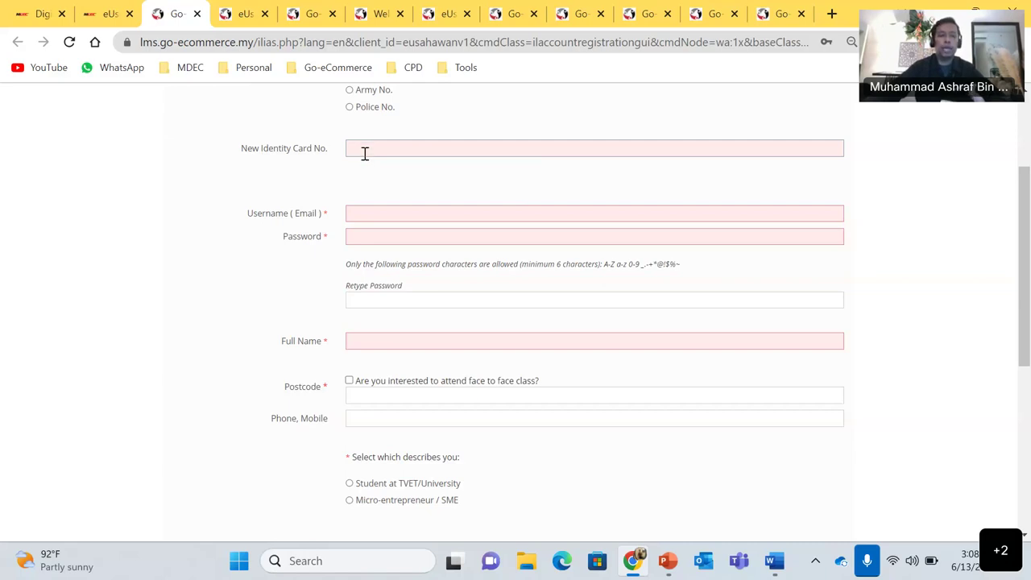
scroll(363, 154, "up", 1)
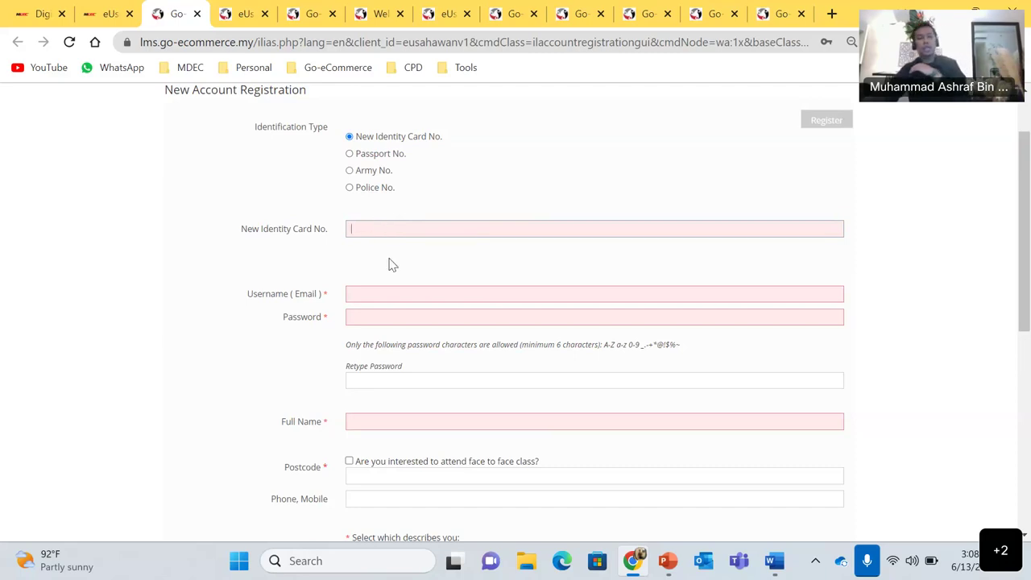
scroll(381, 250, "down", 1)
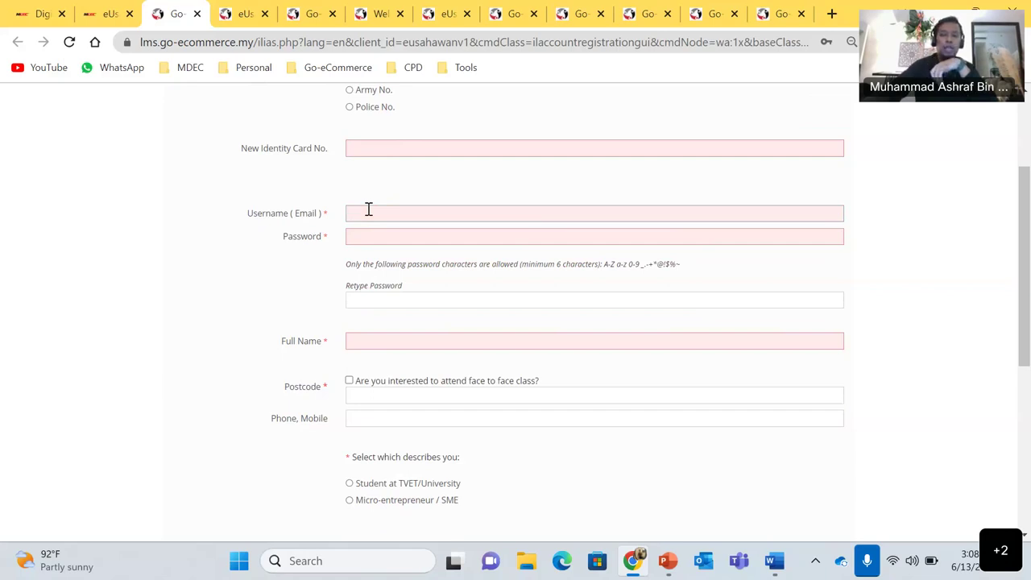
left_click(374, 213)
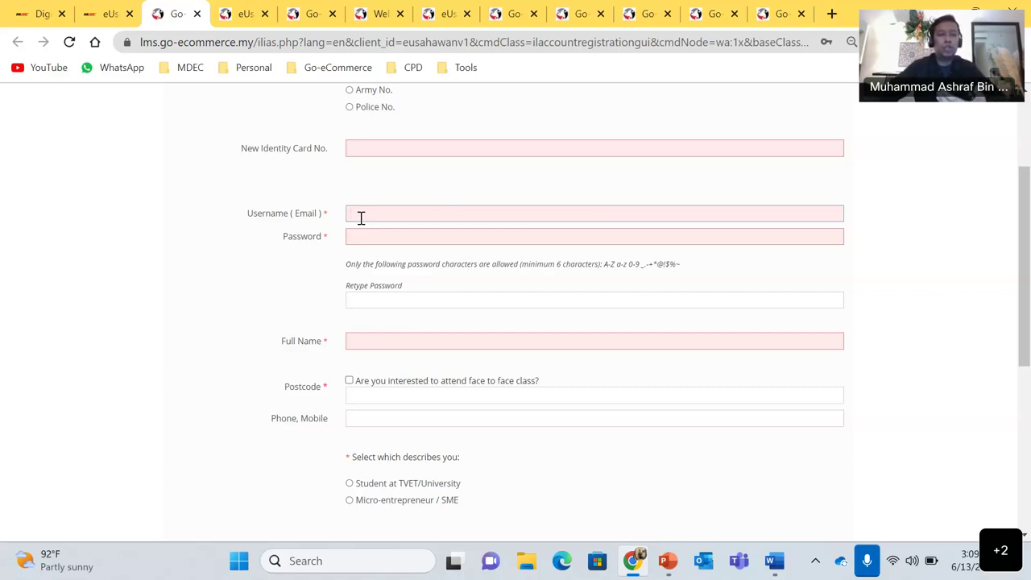
left_click(361, 214)
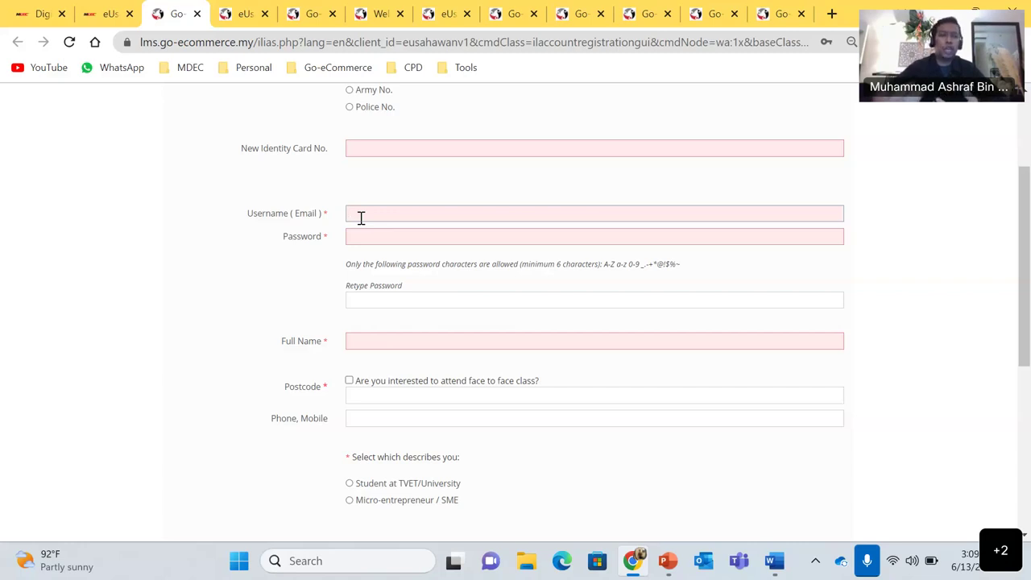
left_click(361, 218)
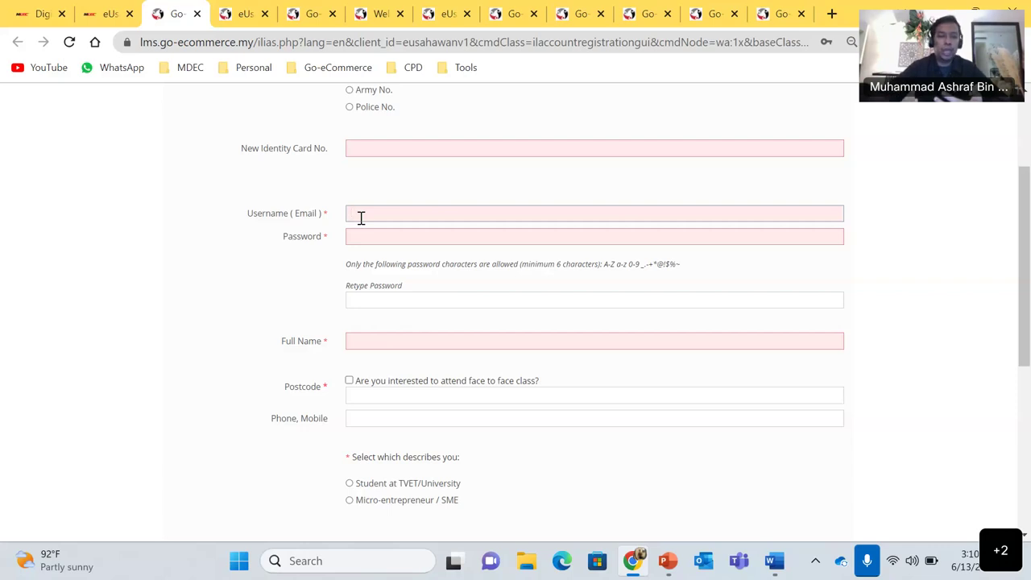
Examine the form's password rules, full name field and the terms, privacy and declaration sections below them
scroll(361, 218, "down", 1)
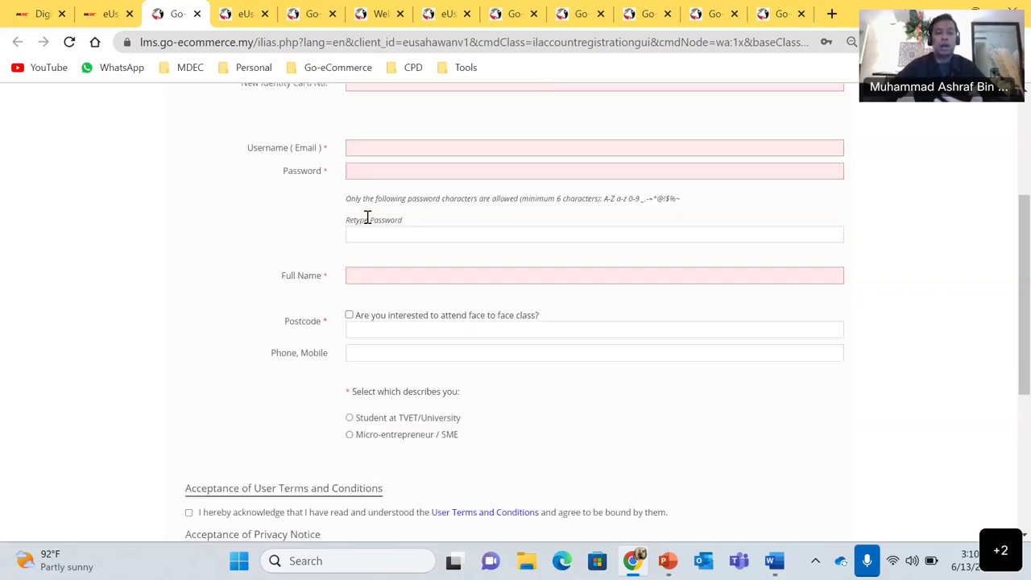
left_click(351, 154)
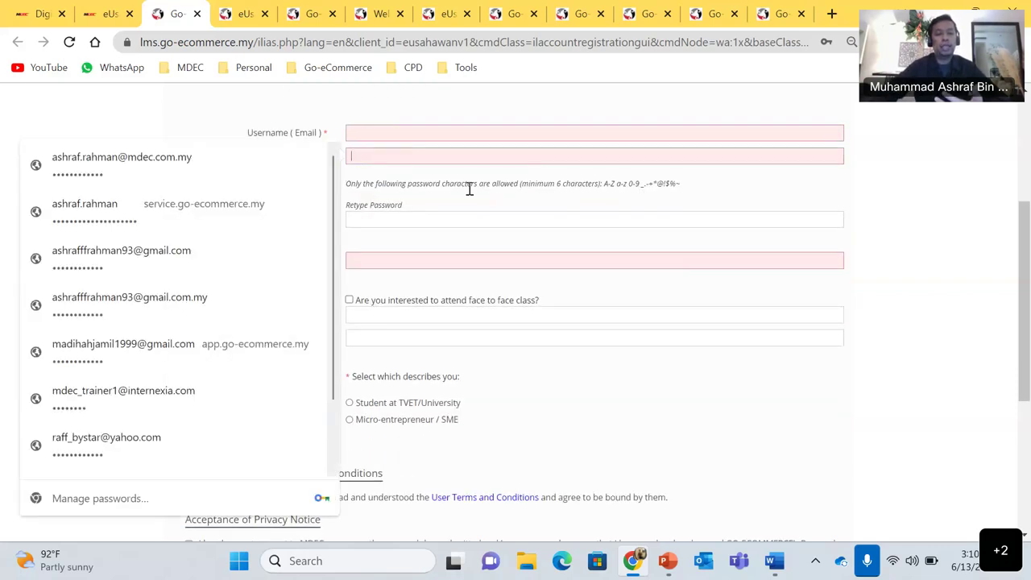
left_click(553, 198)
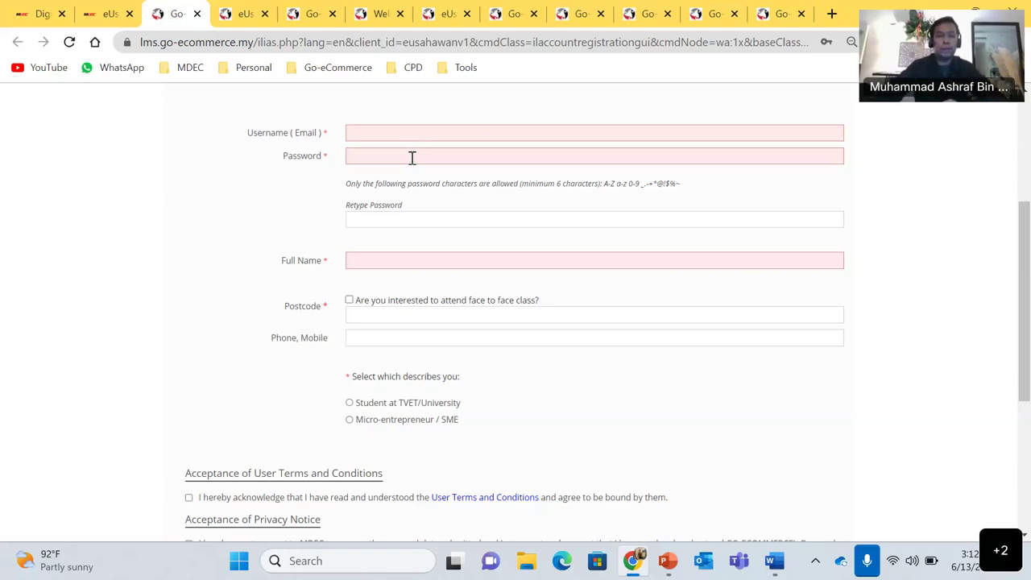
scroll(370, 236, "down", 2)
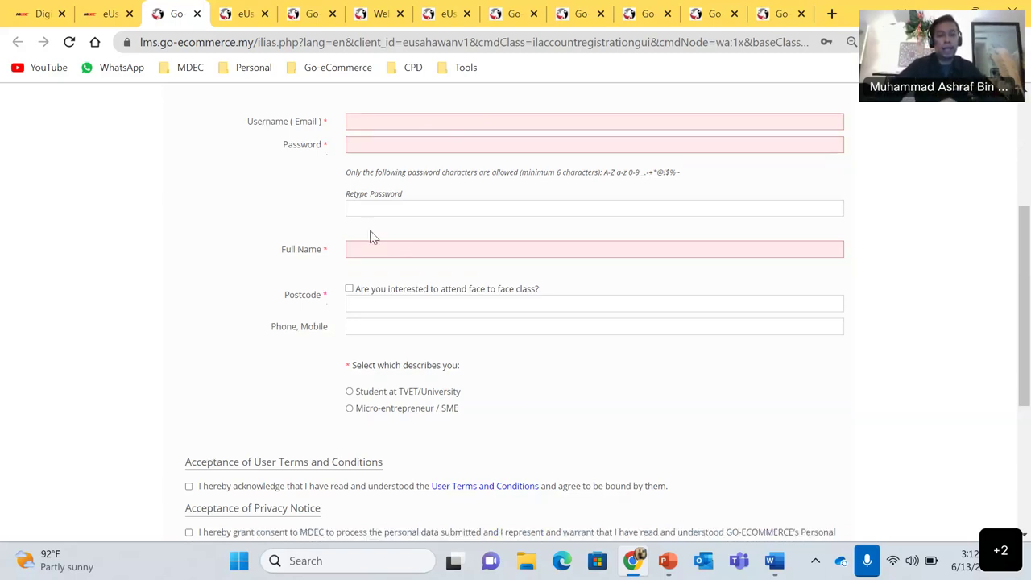
scroll(367, 161, "up", 1)
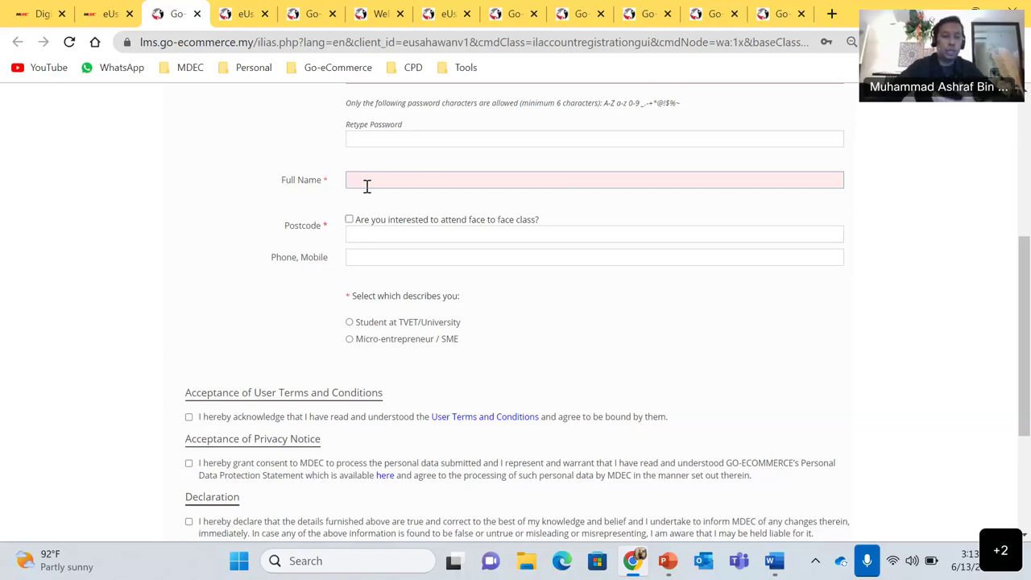
Enter a sample five-digit postcode in the new account registration form
left_click(361, 236)
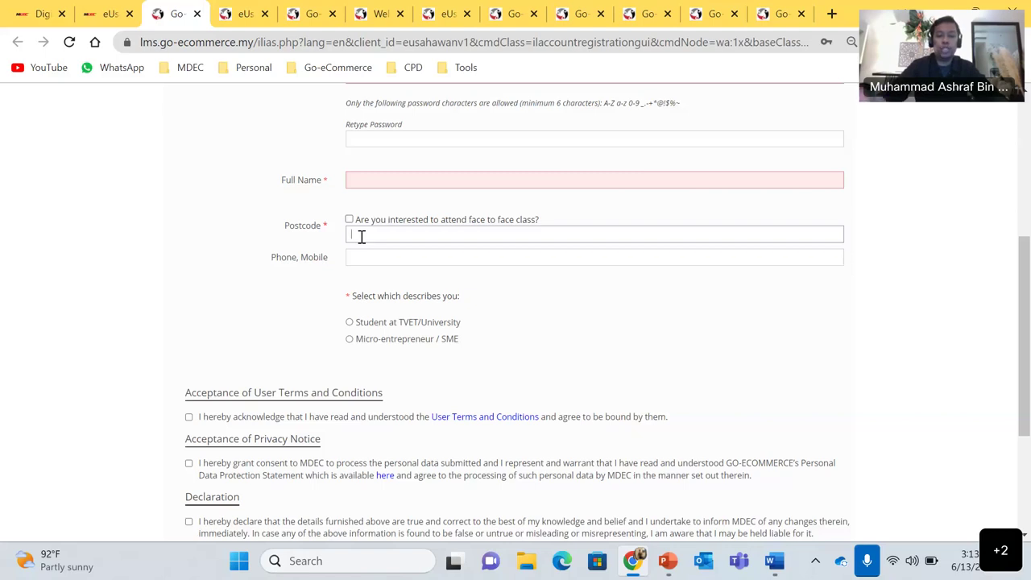
type("4")
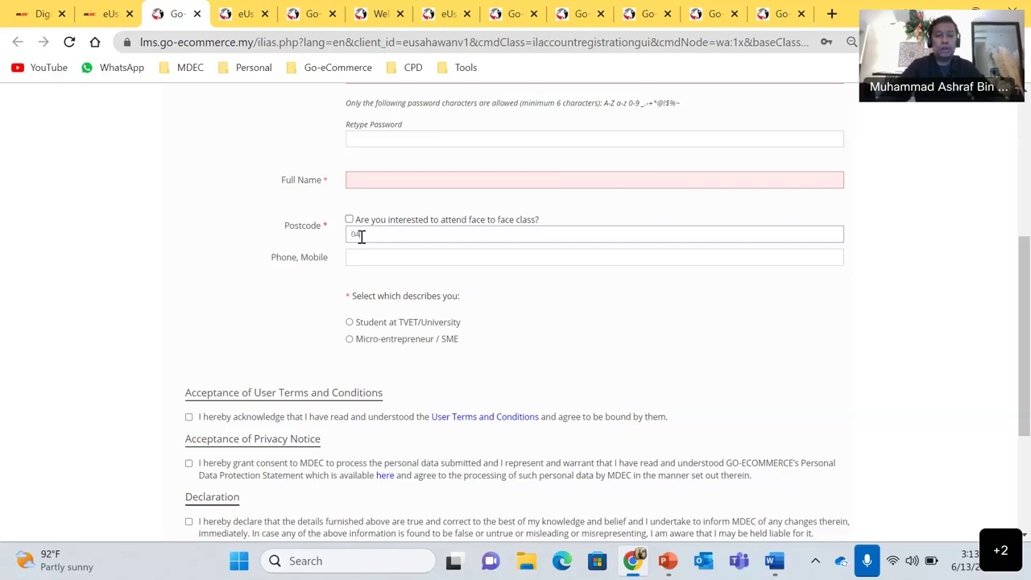
type("000")
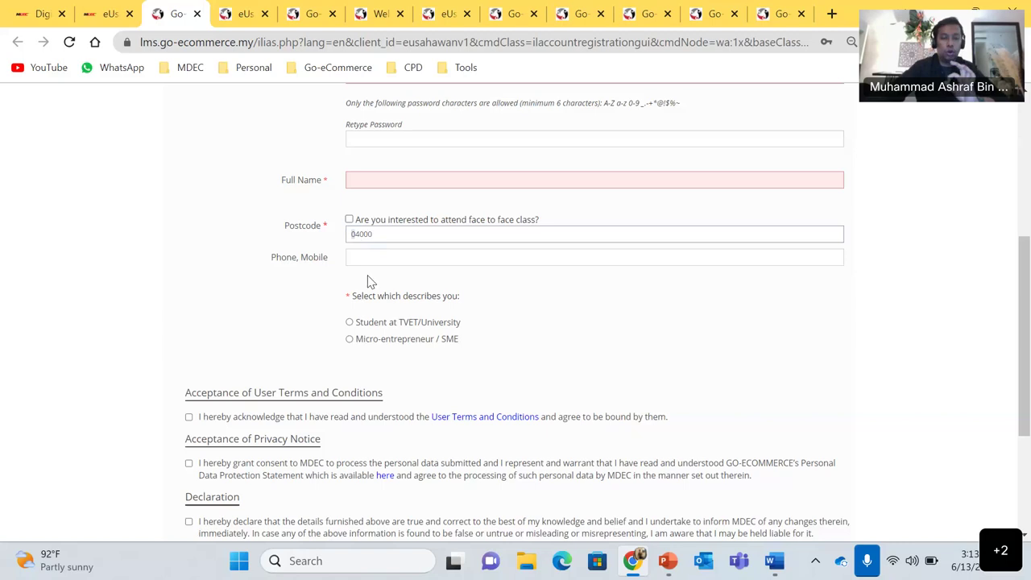
Activate the mobile phone field and choose Student at TVET/University as the applicant's description in the registration form
left_click(363, 258)
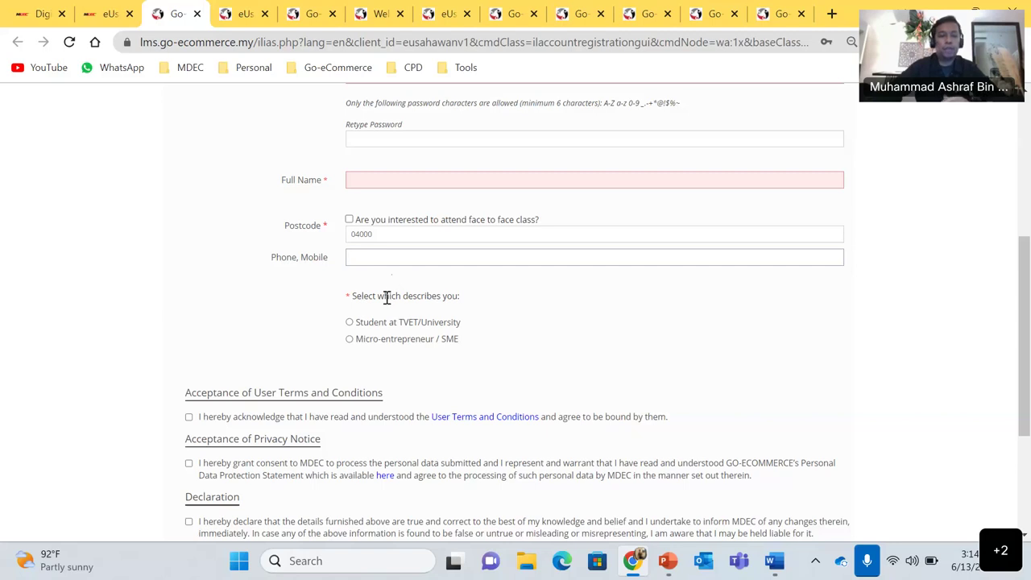
scroll(380, 304, "down", 1)
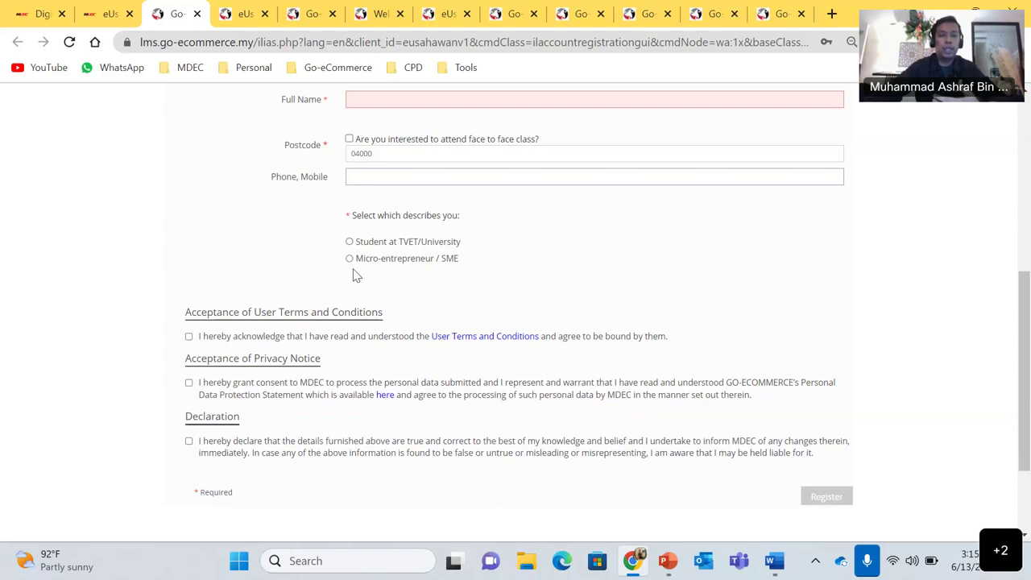
left_click(352, 243)
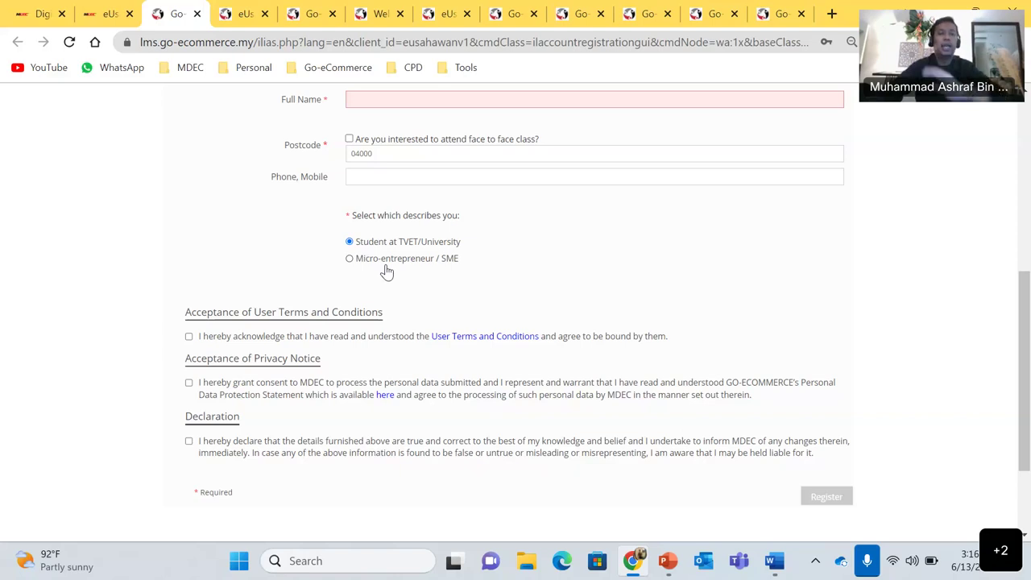
Accept the user terms, privacy notice and declaration, and submit the new account registration form
scroll(387, 272, "down", 2)
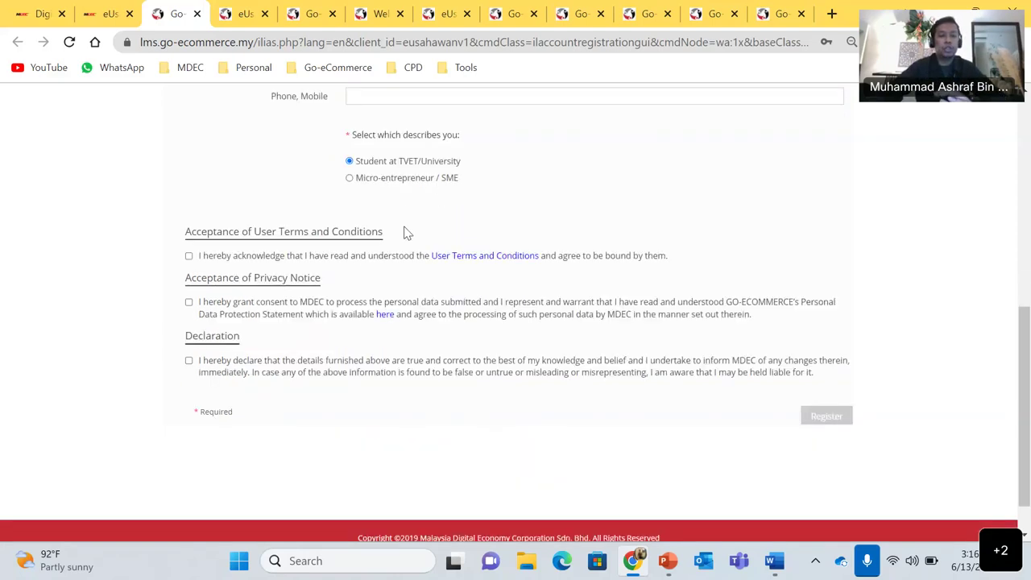
left_click(190, 257)
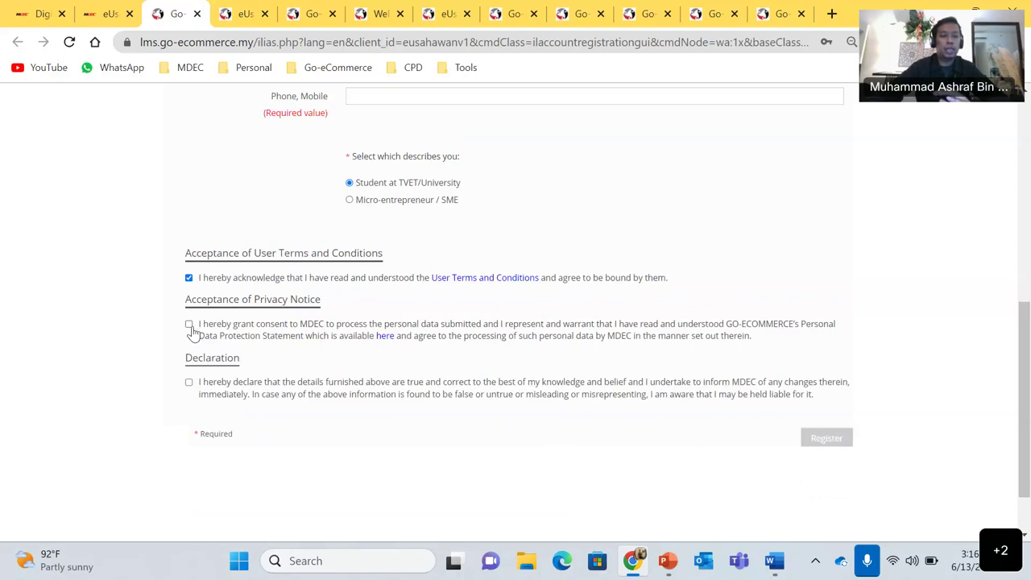
left_click(188, 324)
left_click(189, 383)
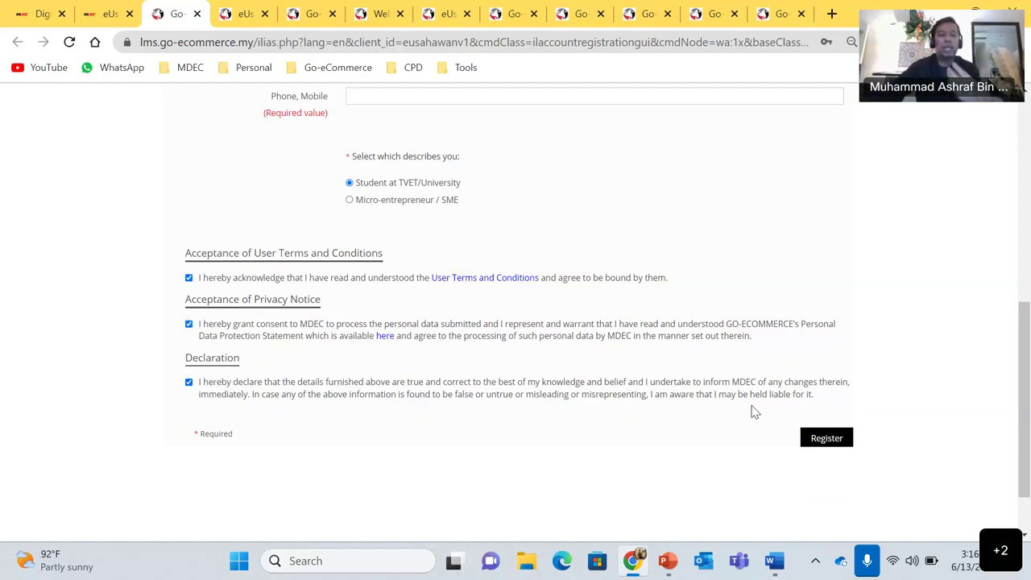
left_click(821, 443)
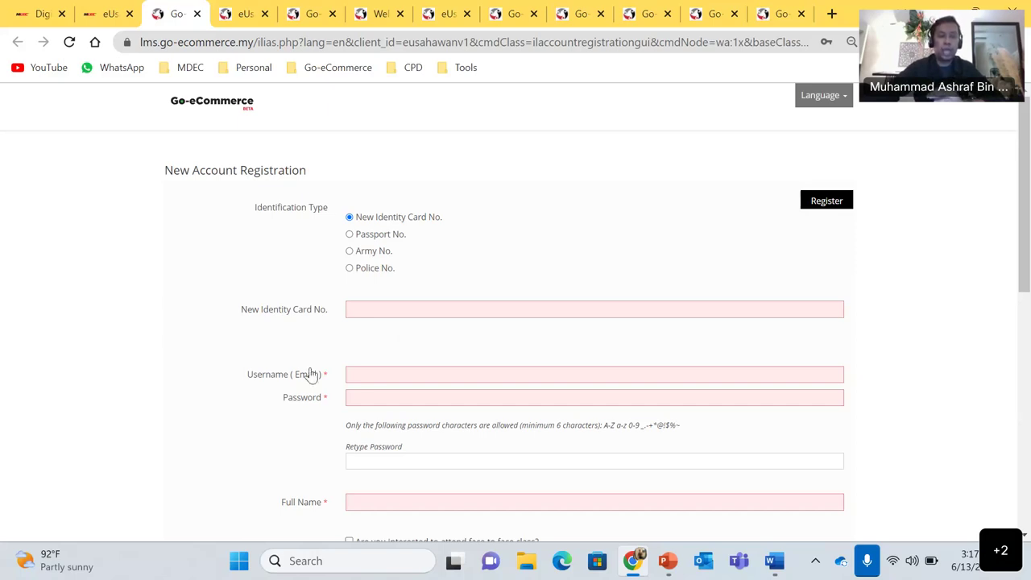
Review the registration form's fields from identity card number to mobile phone, and bring up the eUsahawan login page
scroll(240, 389, "down", 1)
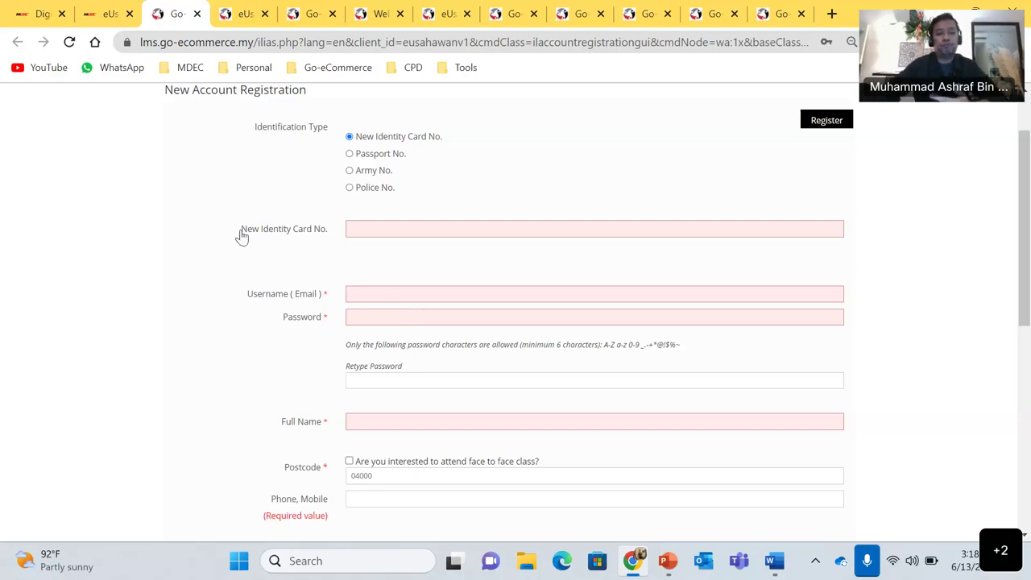
scroll(220, 137, "up", 2)
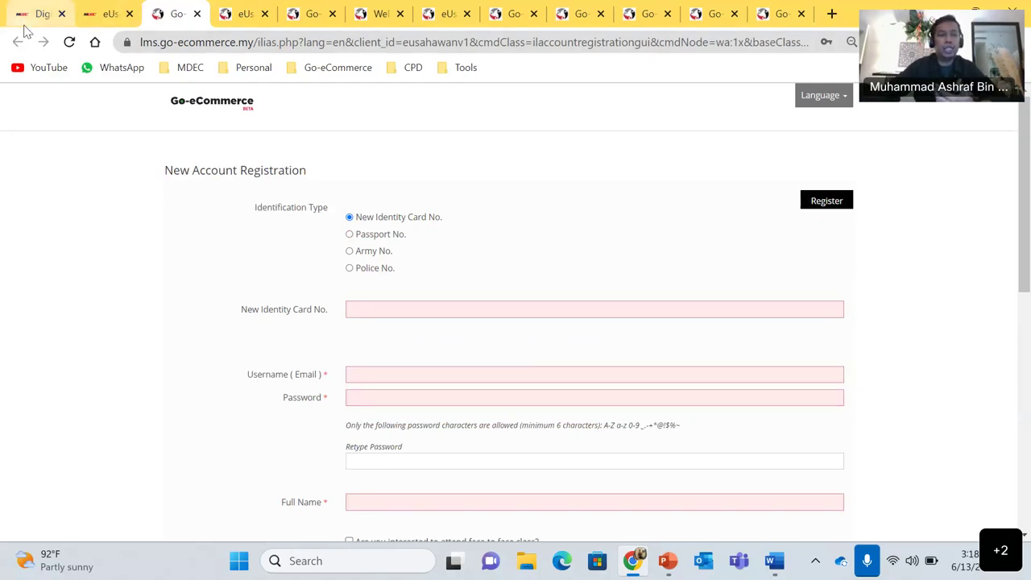
mouse_move(25, 31)
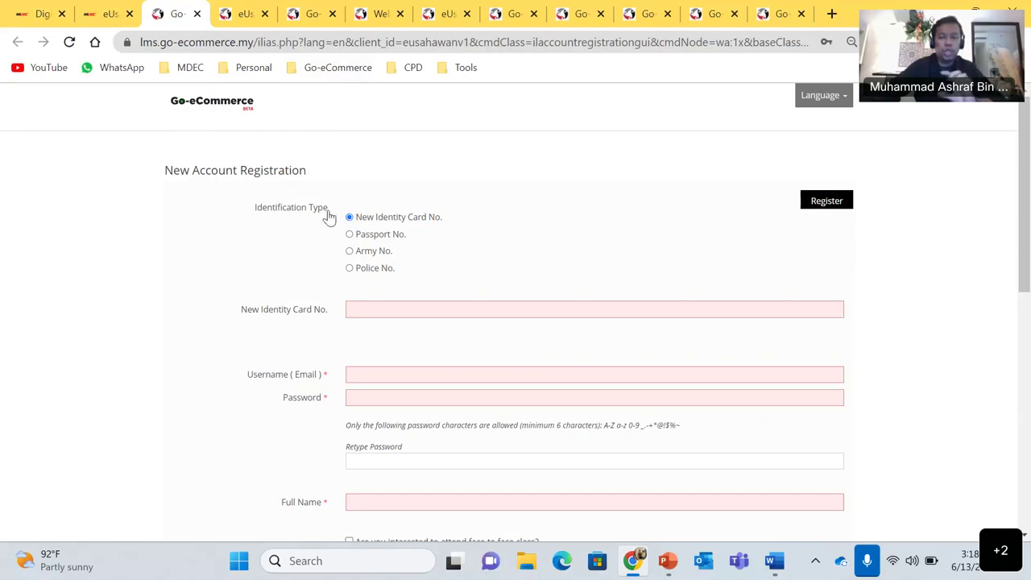
left_click(246, 14)
left_click(304, 20)
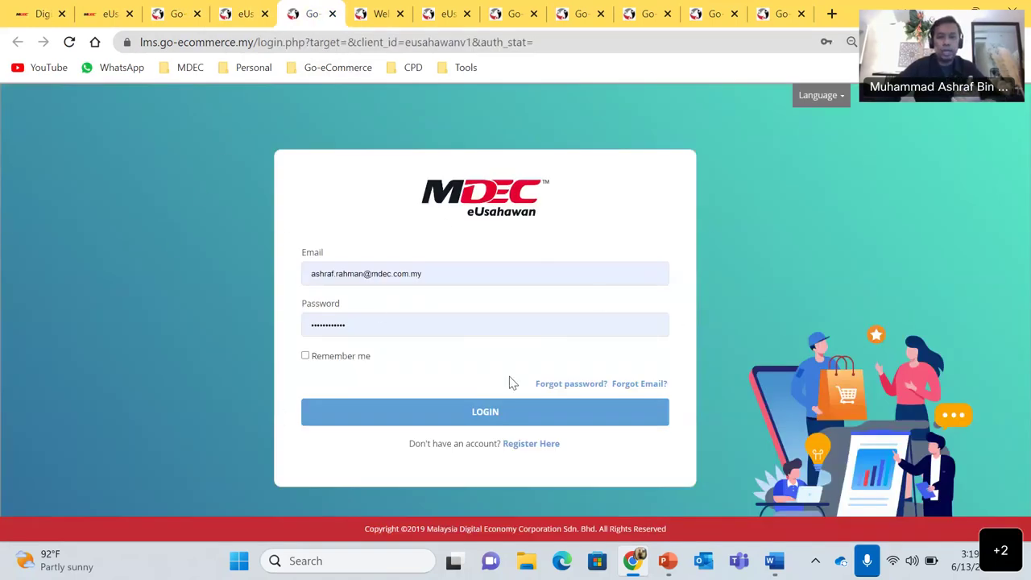
Show the login link on the Digital Entrepreneurship page and try to log in on the eUsahawan login page with the prefilled credentials
left_click(35, 14)
scroll(256, 242, "down", 1)
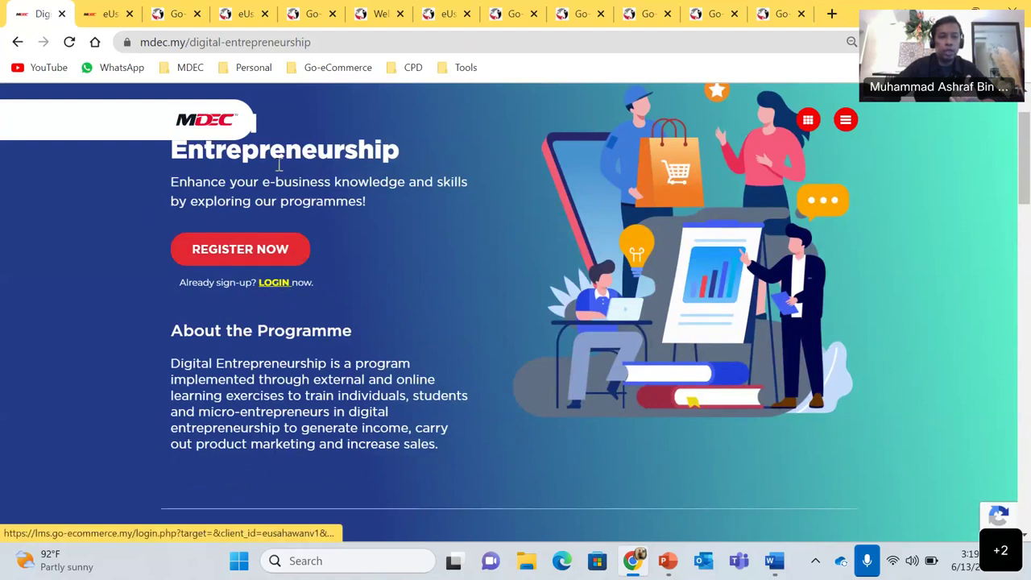
left_click(312, 14)
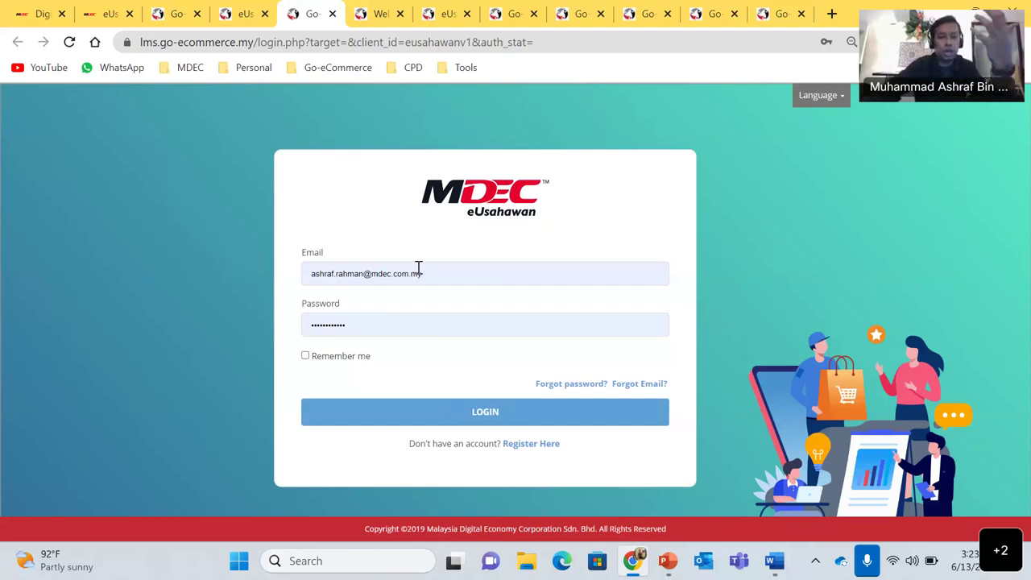
left_click(420, 409)
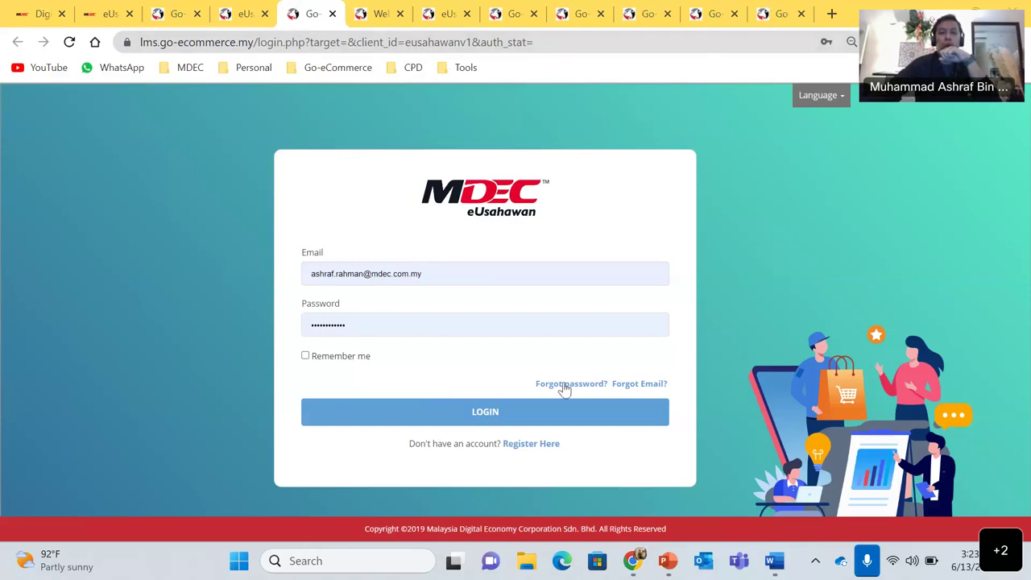
Go from the Go-eCommerce welcome page through Track Your Business to the personal profile and open it for editing
left_click(378, 14)
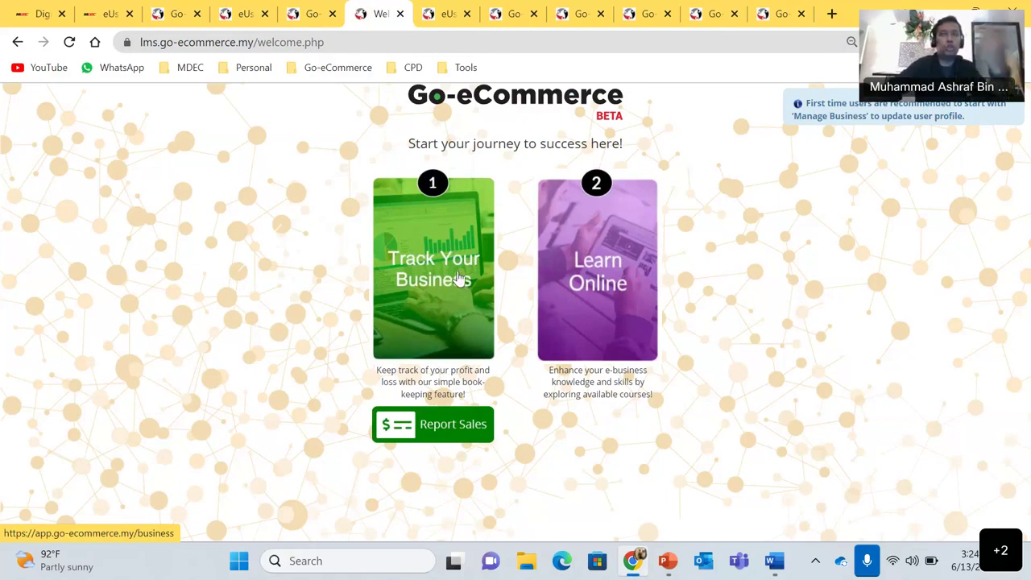
left_click(456, 246)
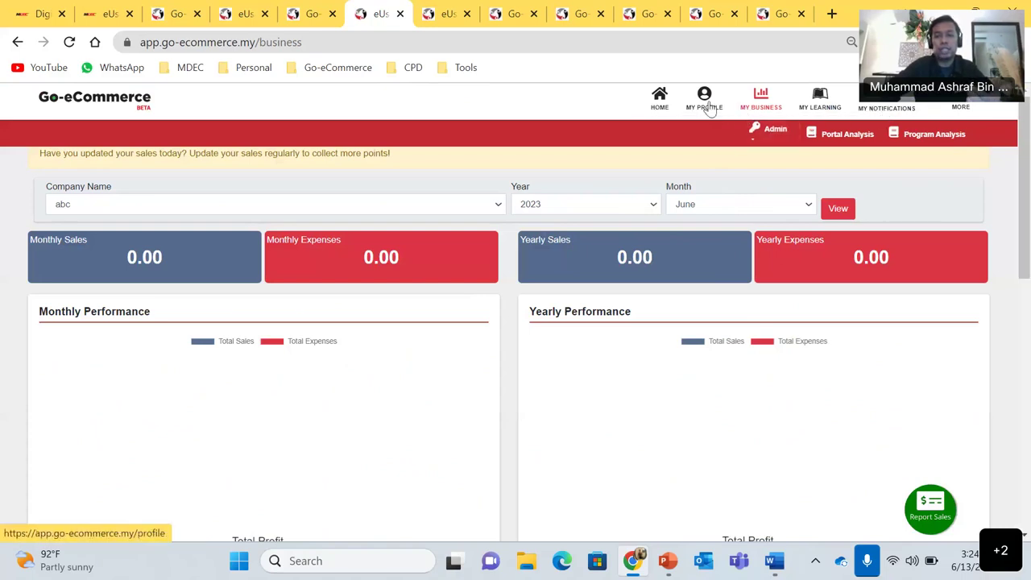
left_click(708, 103)
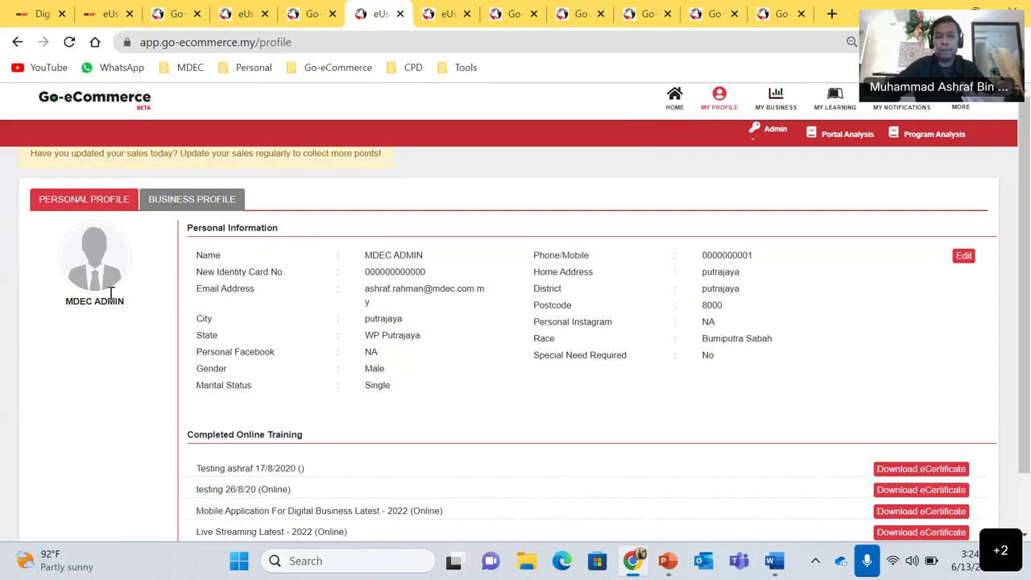
left_click(964, 258)
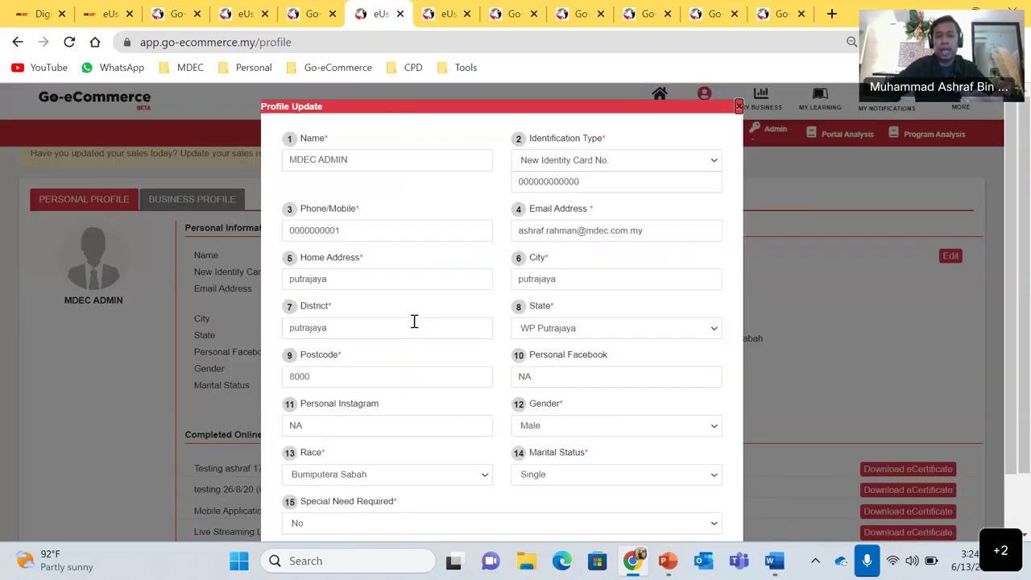
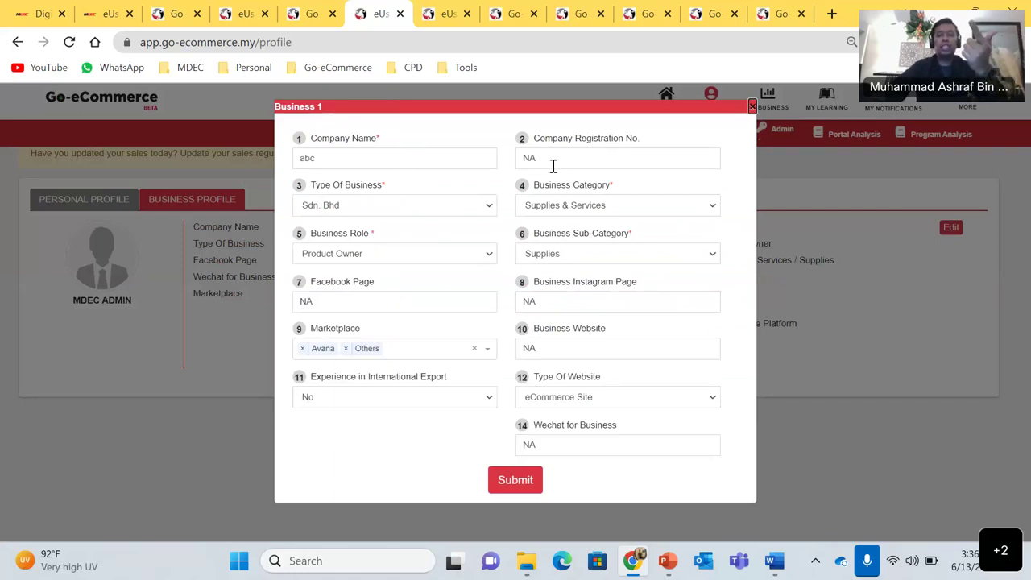
Set the type of business to Enterprise in the Business 1 form
left_click(425, 206)
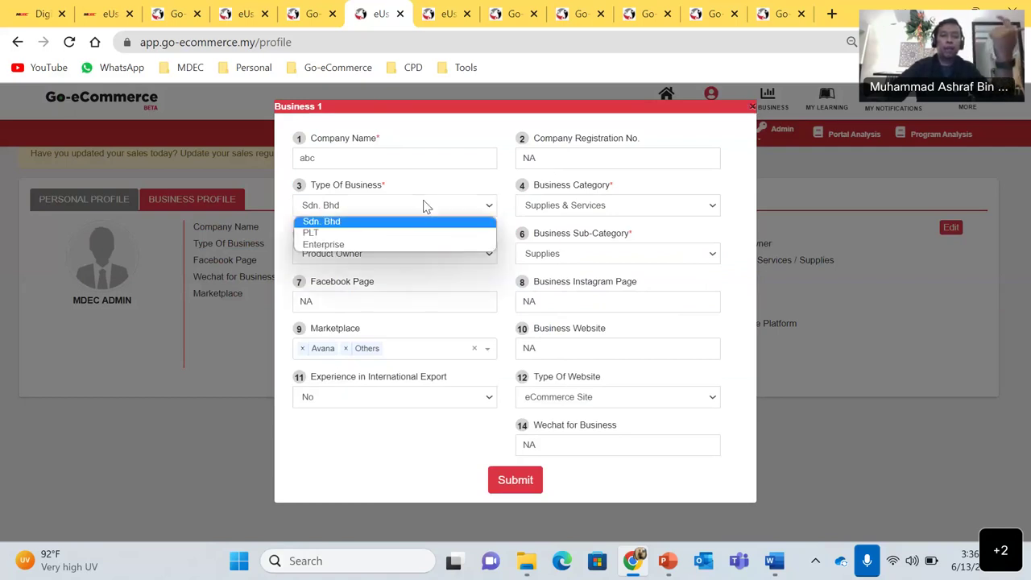
left_click(436, 244)
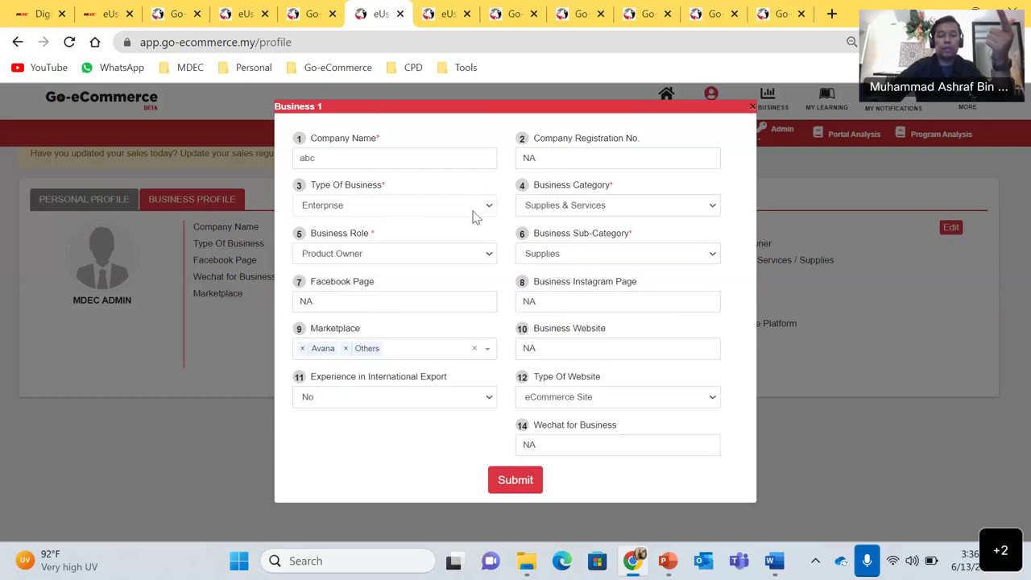
left_click(346, 213)
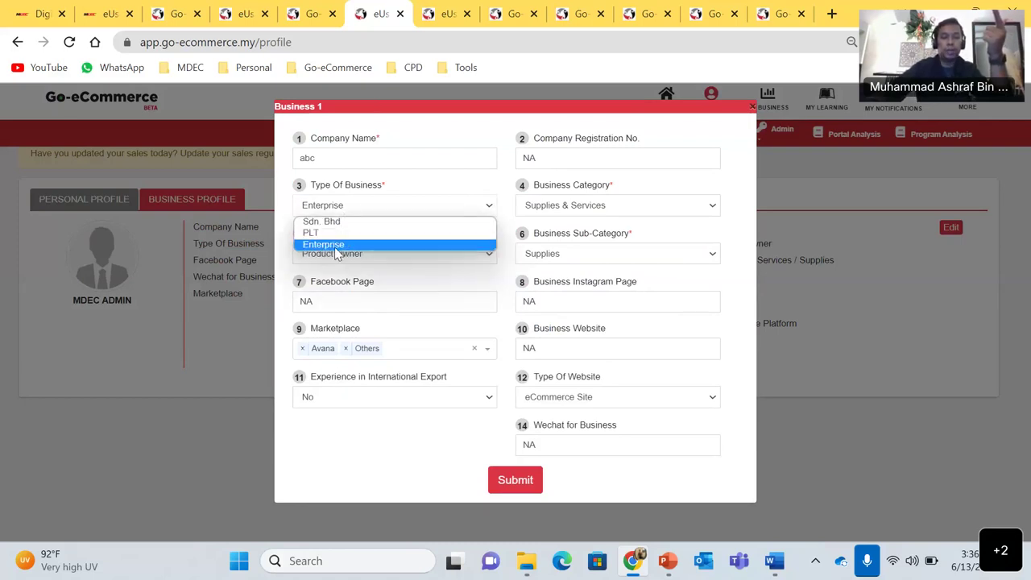
left_click(336, 248)
Examine the business category options and the Facebook Page field, and leave the Business 1 form without submitting
left_click(554, 206)
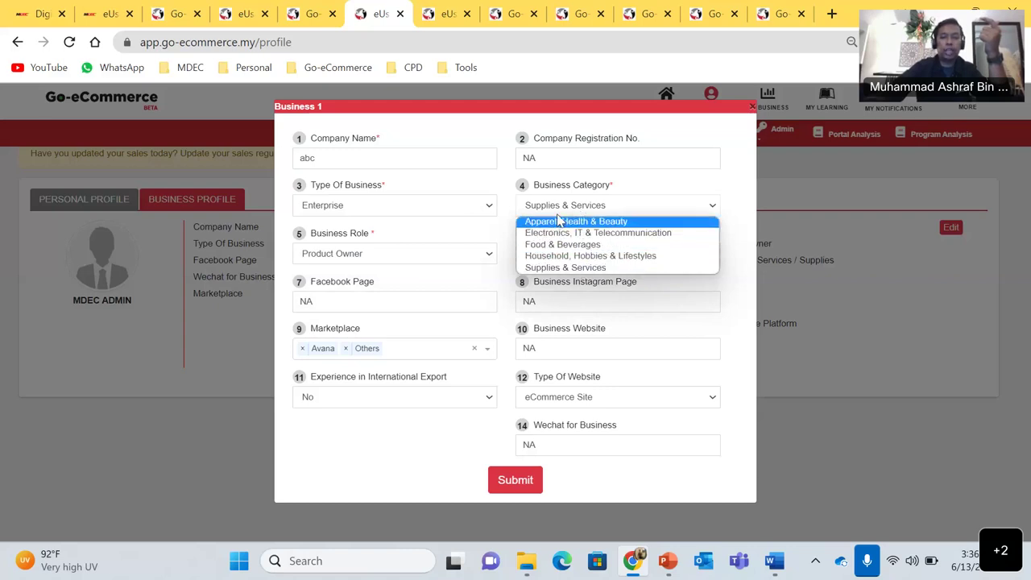
left_click(592, 186)
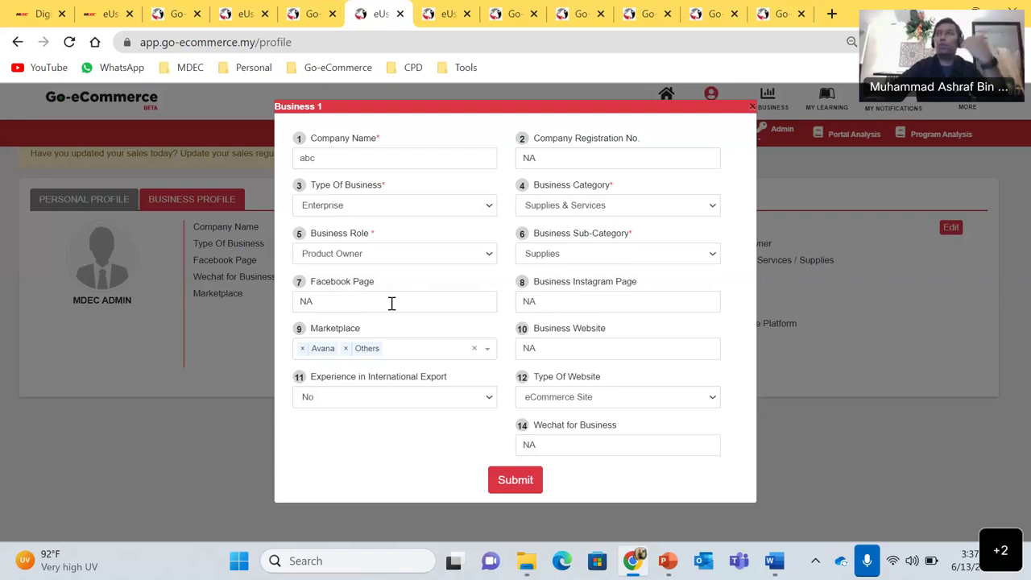
left_click_drag(343, 301, 276, 299)
left_click(274, 300)
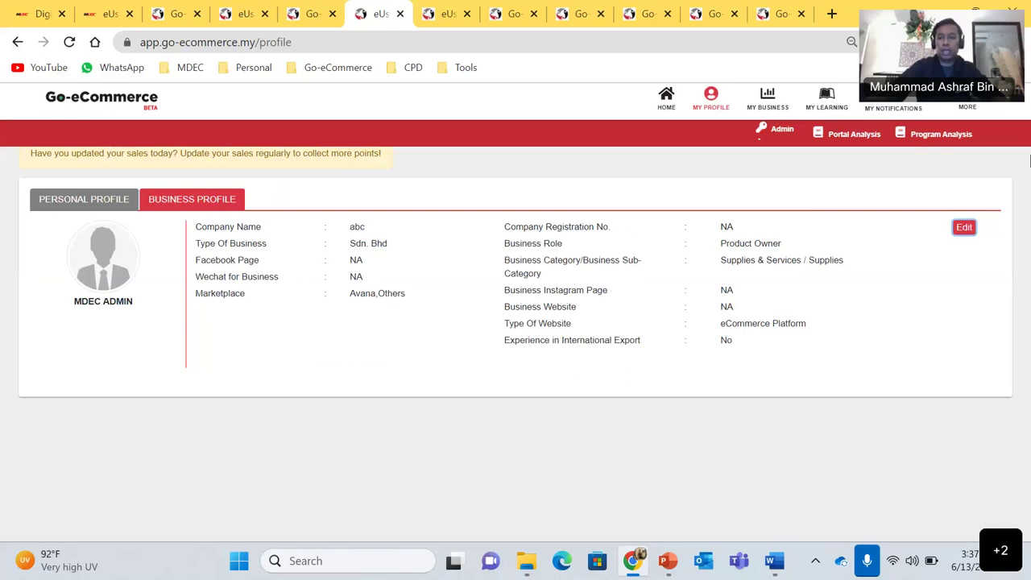
Reopen the business profile for editing, postpone the Zoom session renewal, and set the Facebook Page to "Tiktok - sambalgaring"
left_click(964, 227)
left_click(364, 304)
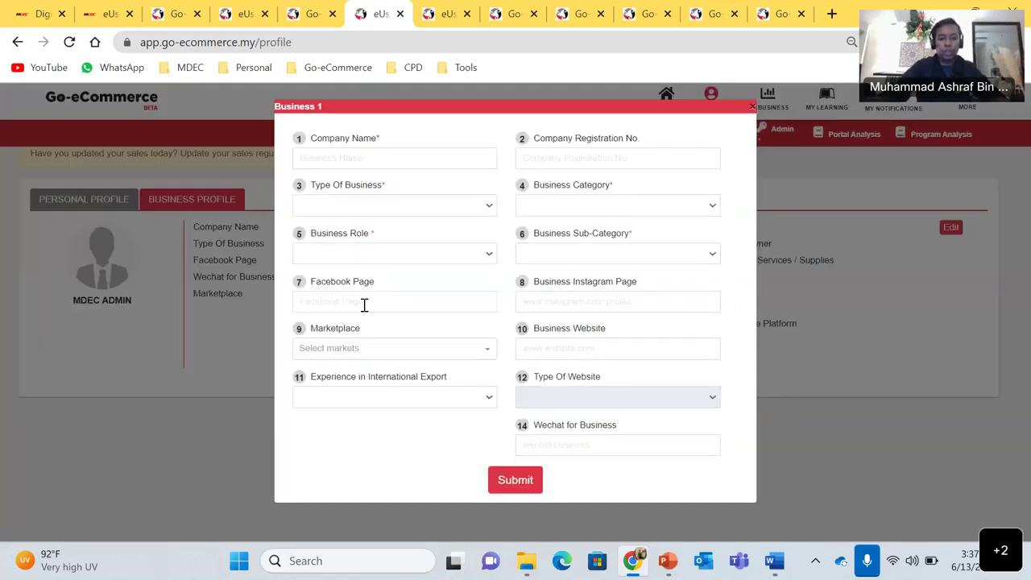
type("ik")
left_click_drag(364, 303, 298, 305)
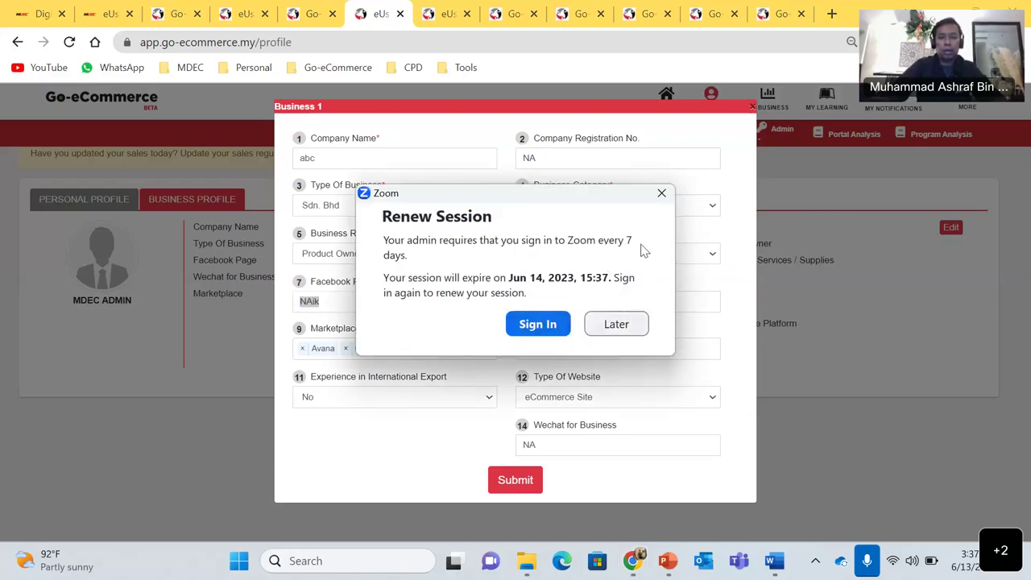
left_click(617, 324)
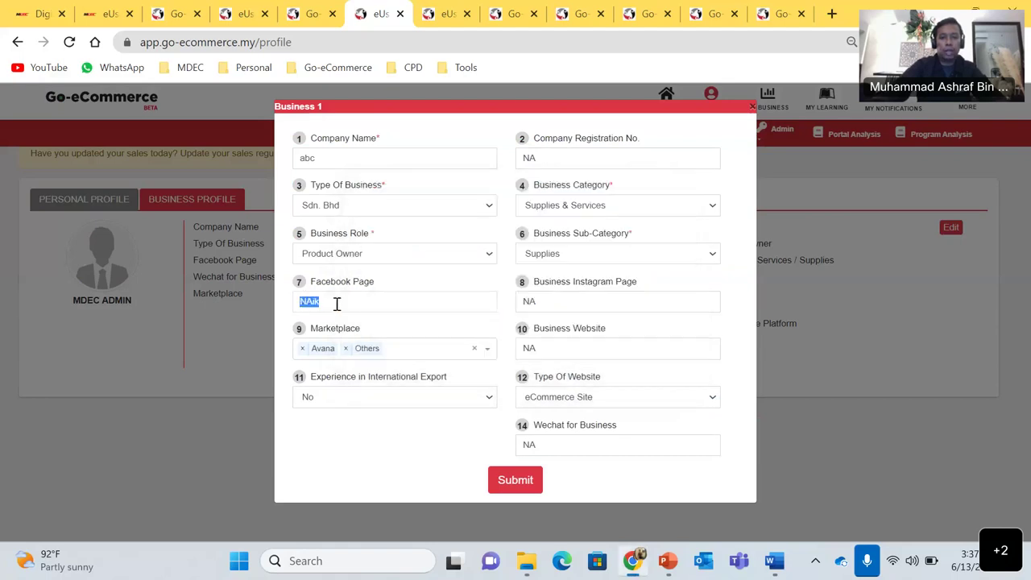
double_click(306, 302)
type("Tiktok ")
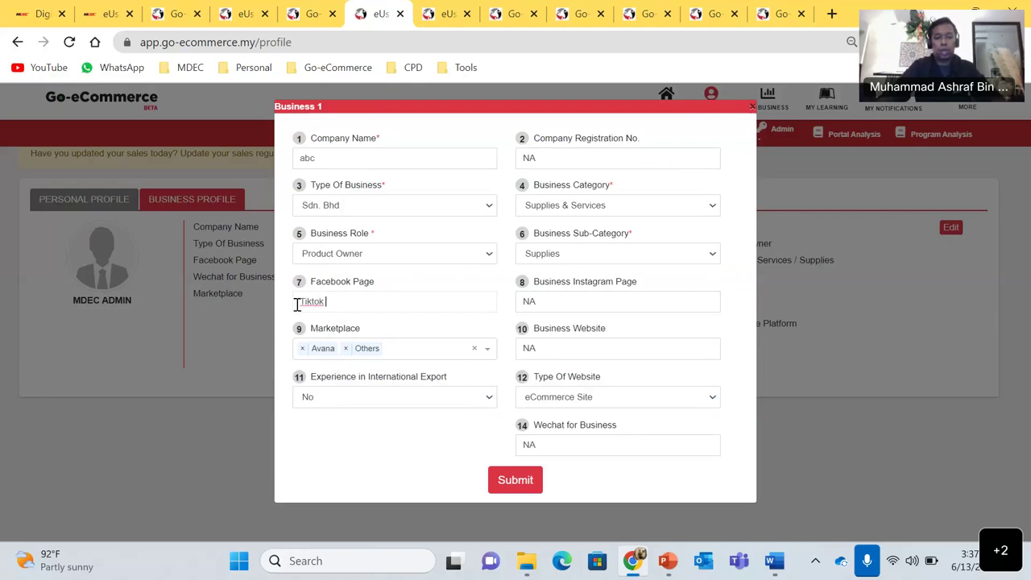
type("- sambalgaring")
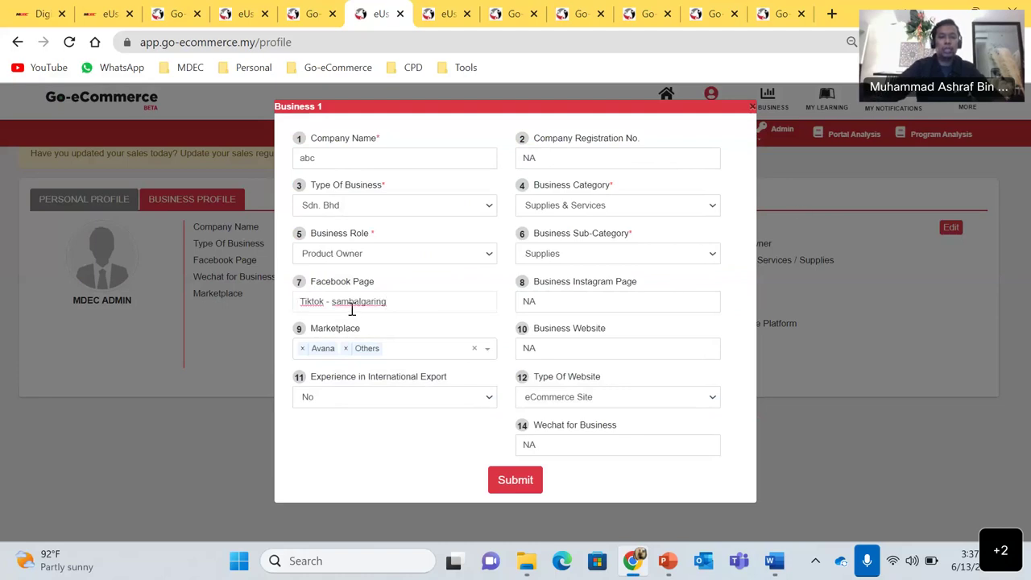
Replace the Business Instagram Page entry with "shopee -"
left_click(527, 301)
double_click(528, 302)
type("hhopee -")
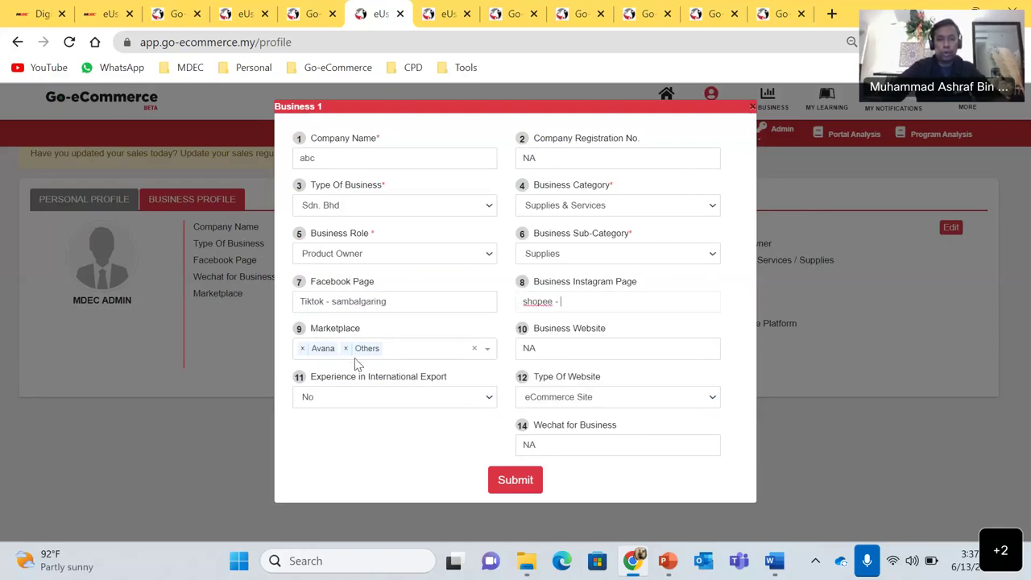
Examine the available marketplace options in the Business 1 form and move on to the Business Website field
left_click(492, 357)
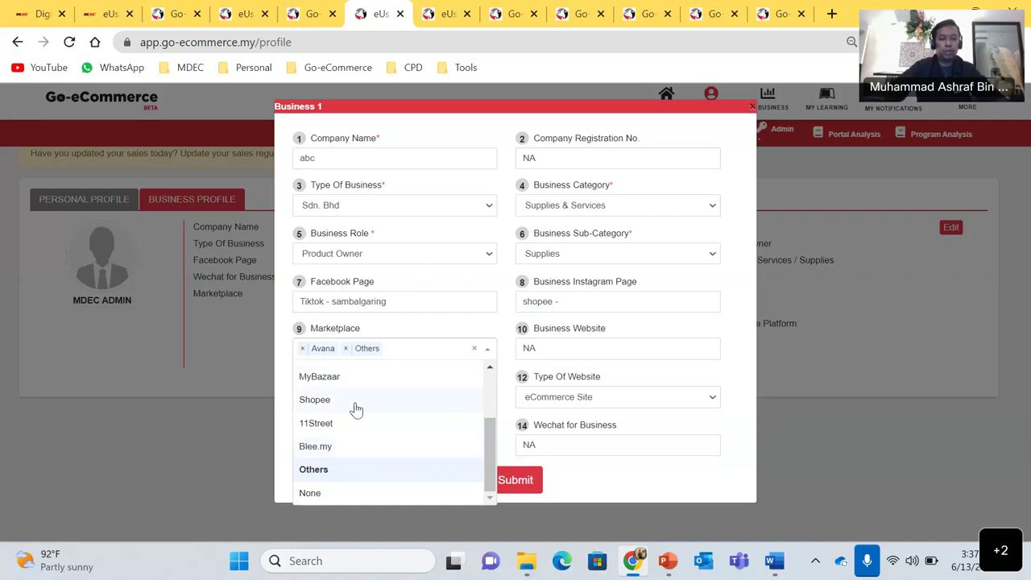
scroll(358, 412, "up", 1)
scroll(379, 435, "down", 1)
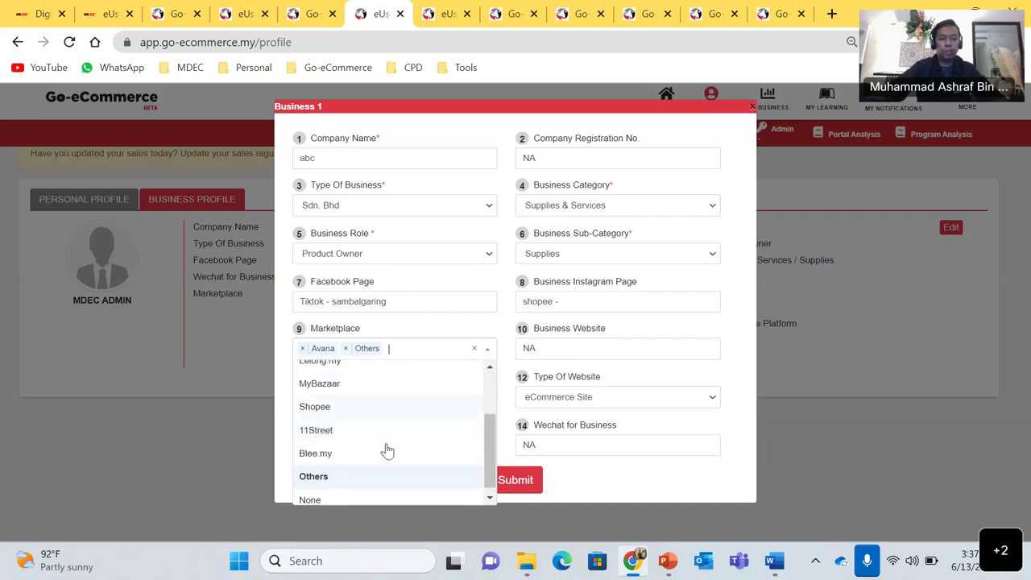
scroll(361, 476, "down", 1)
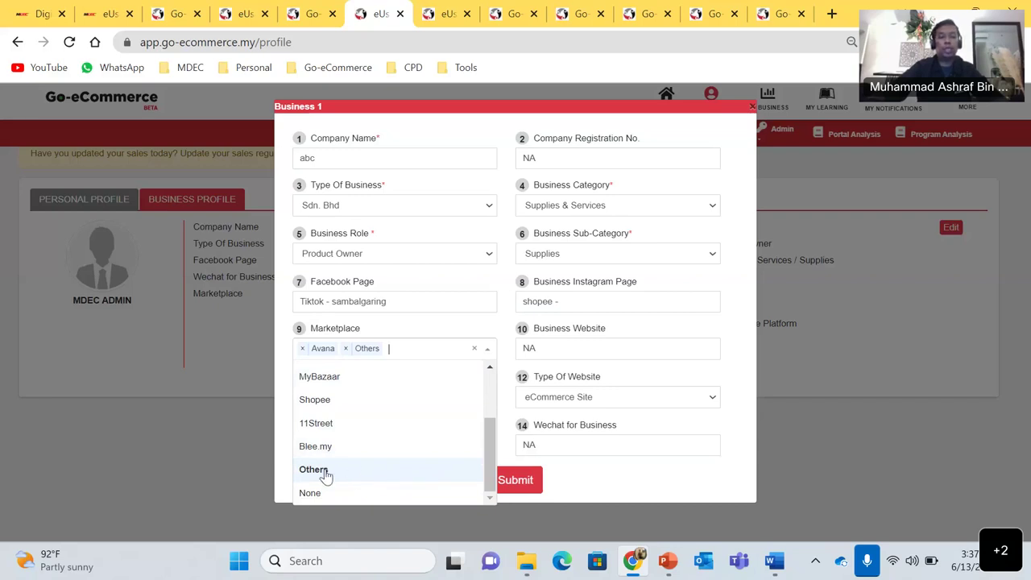
left_click(635, 348)
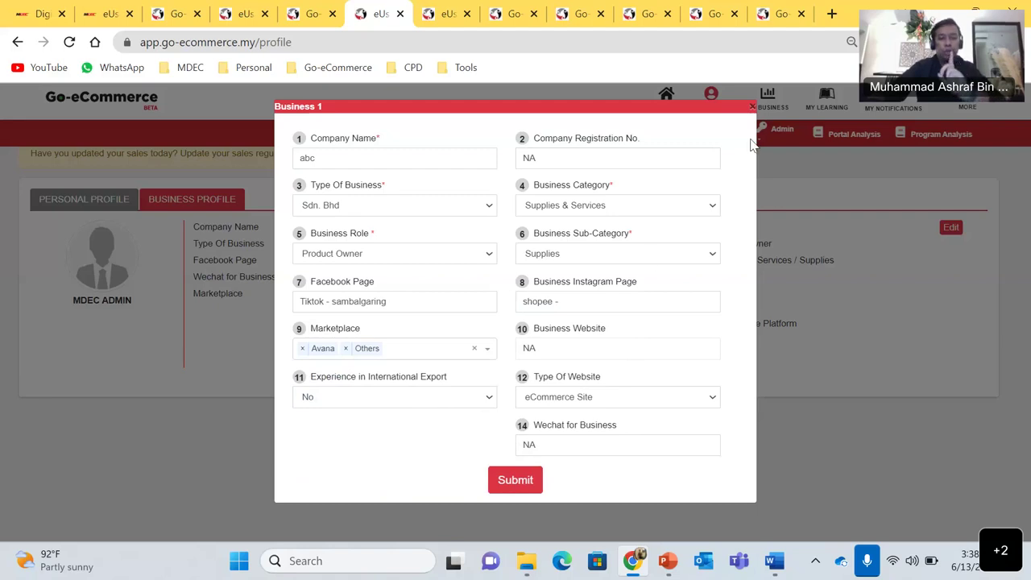
Close the Business 1 form without submitting it and open the My Business page
left_click(751, 108)
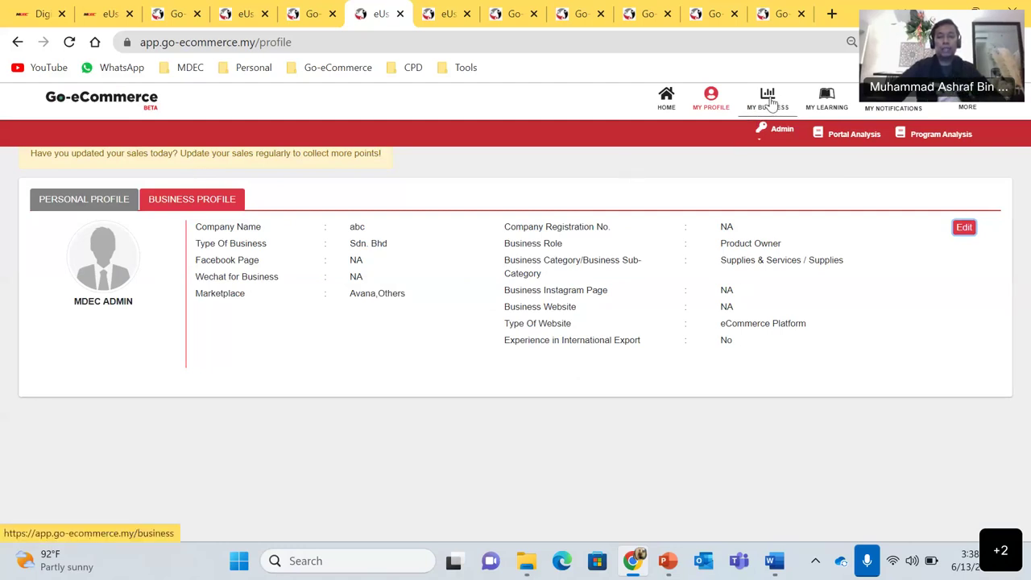
key("ctrl+Tab")
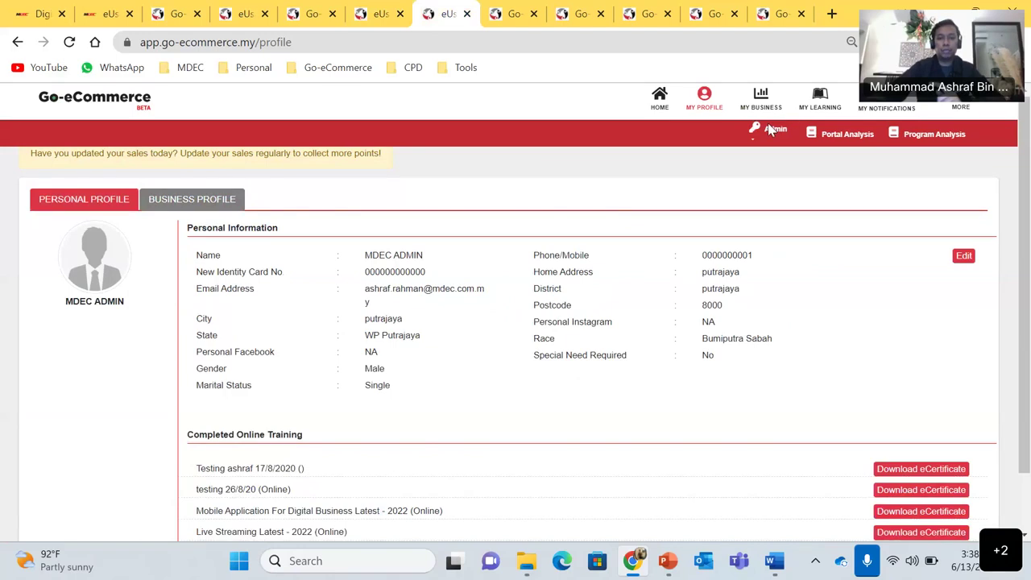
left_click(509, 21)
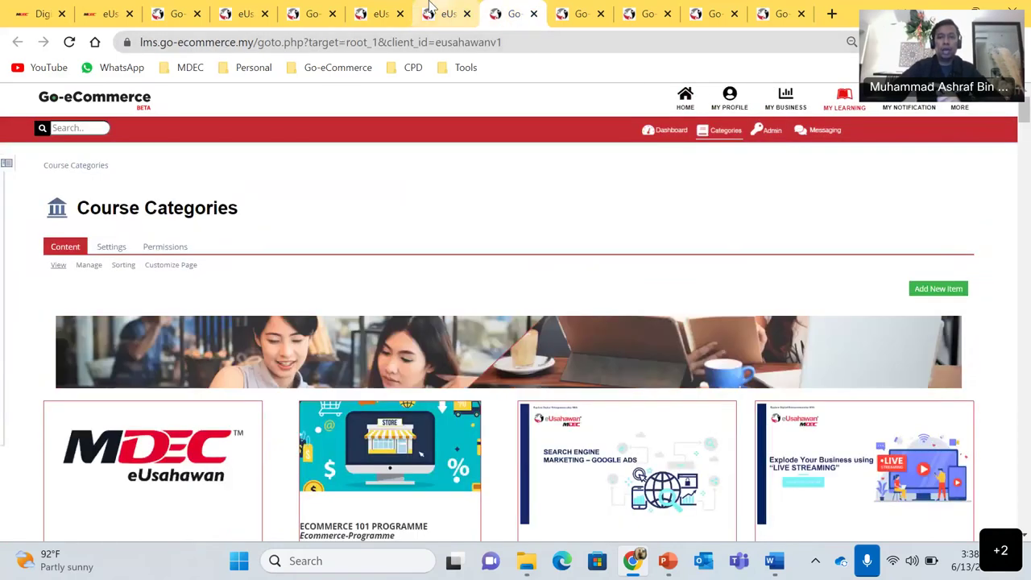
left_click(431, 10)
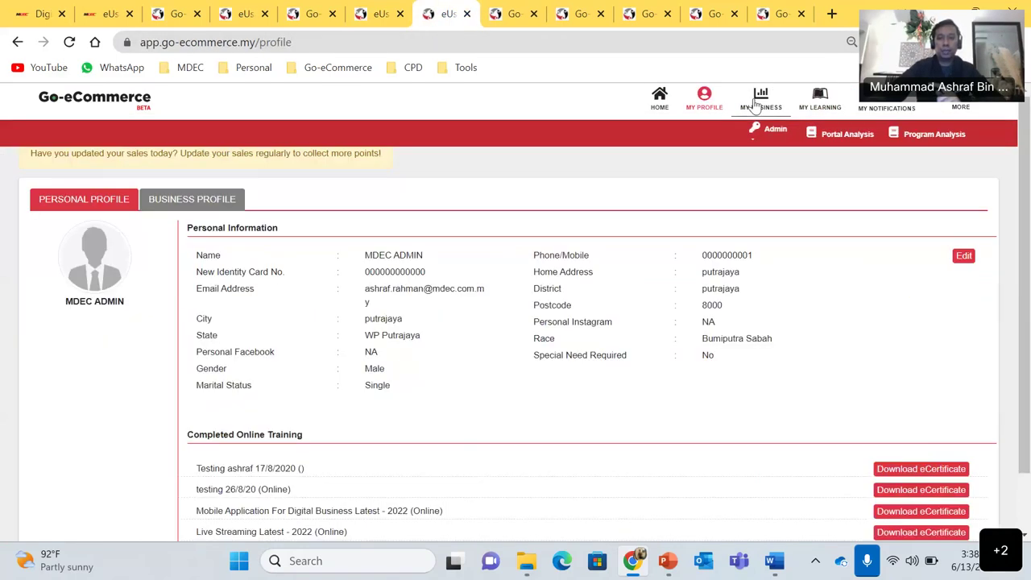
left_click(756, 107)
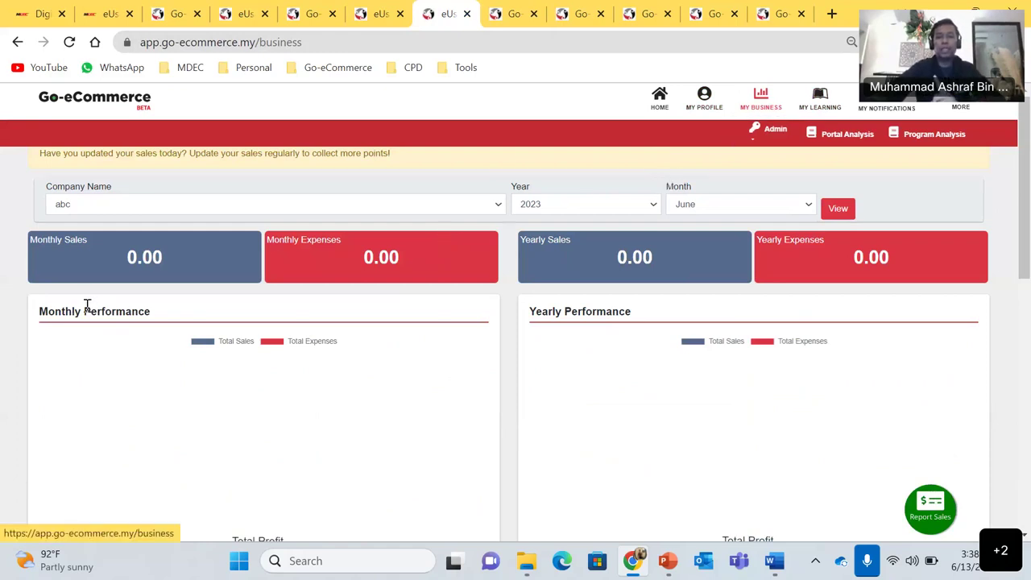
Select the company abc and view its monthly and yearly sales and expenses performance
scroll(84, 274, "down", 1)
scroll(95, 265, "down", 3)
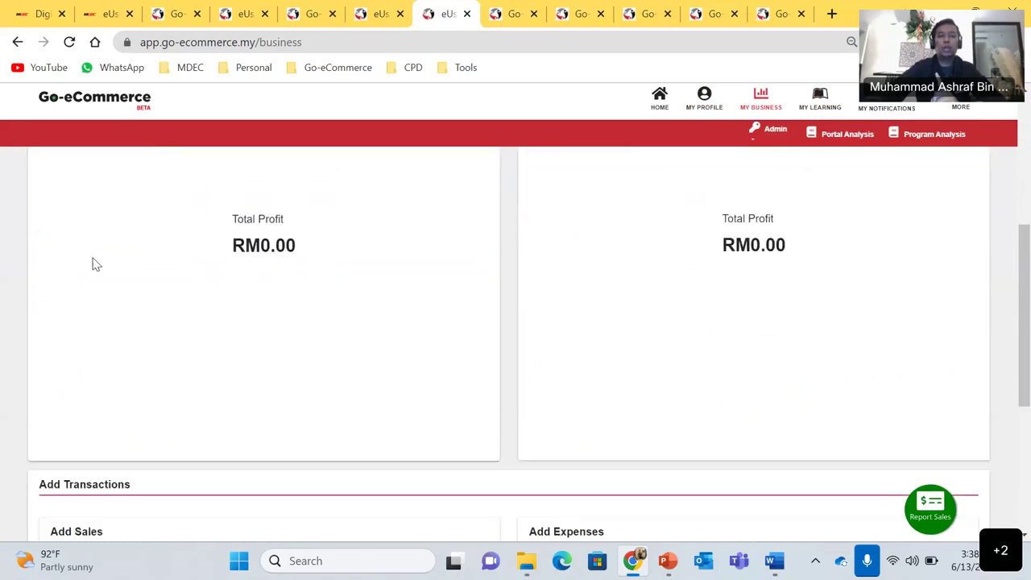
scroll(95, 264, "up", 4)
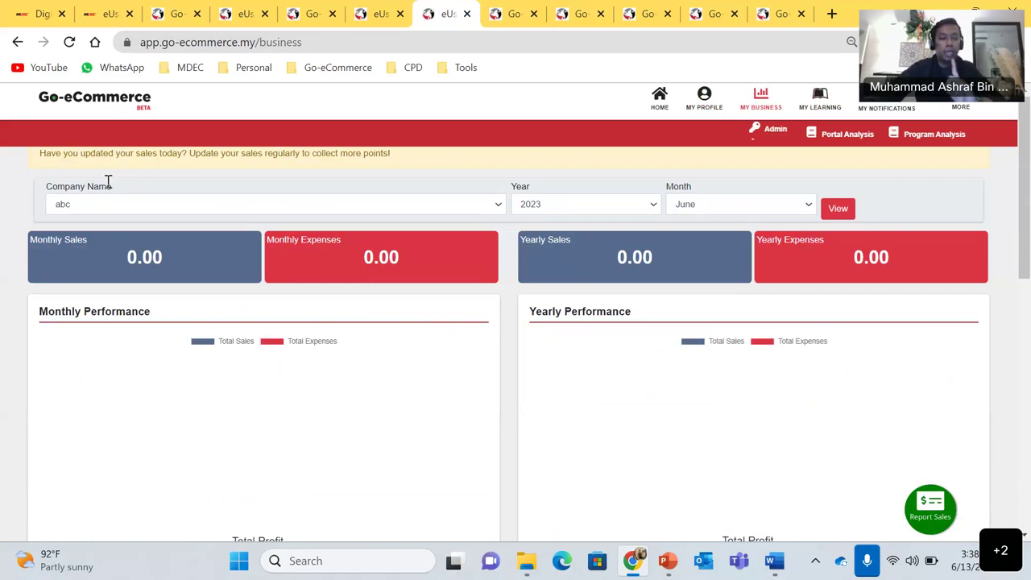
left_click(144, 207)
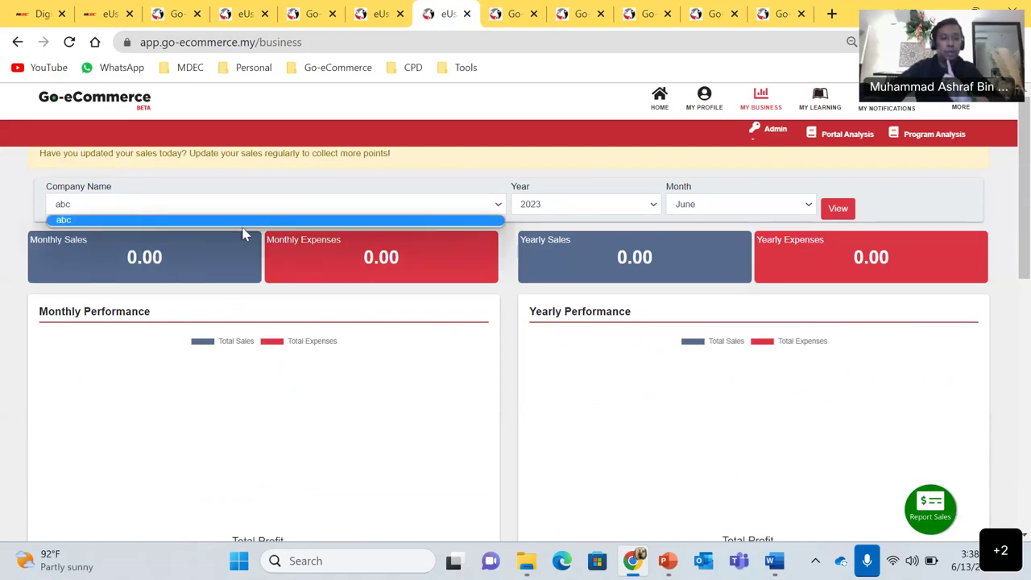
left_click(430, 221)
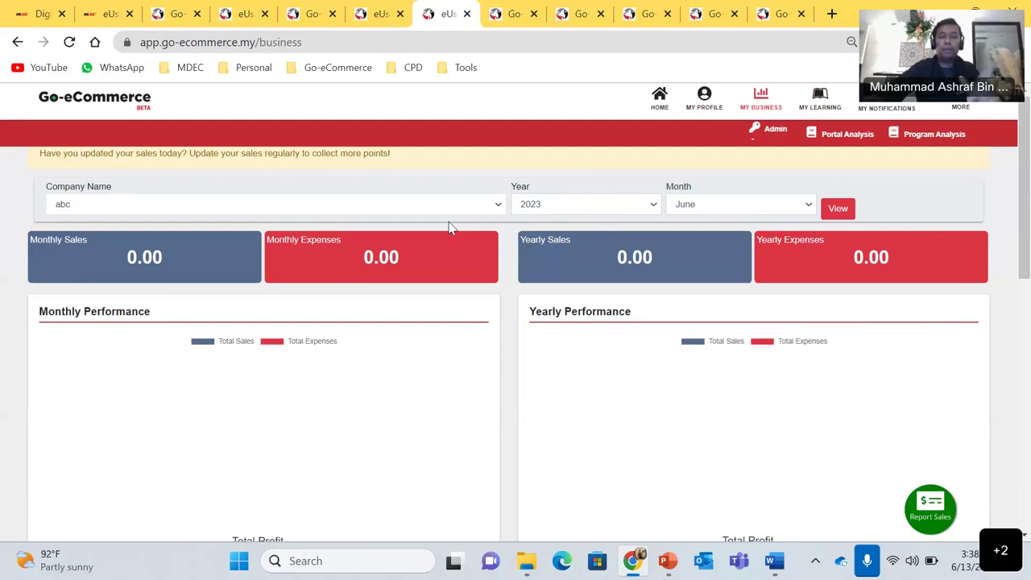
left_click(838, 209)
scroll(225, 245, "down", 2)
scroll(227, 246, "up", 2)
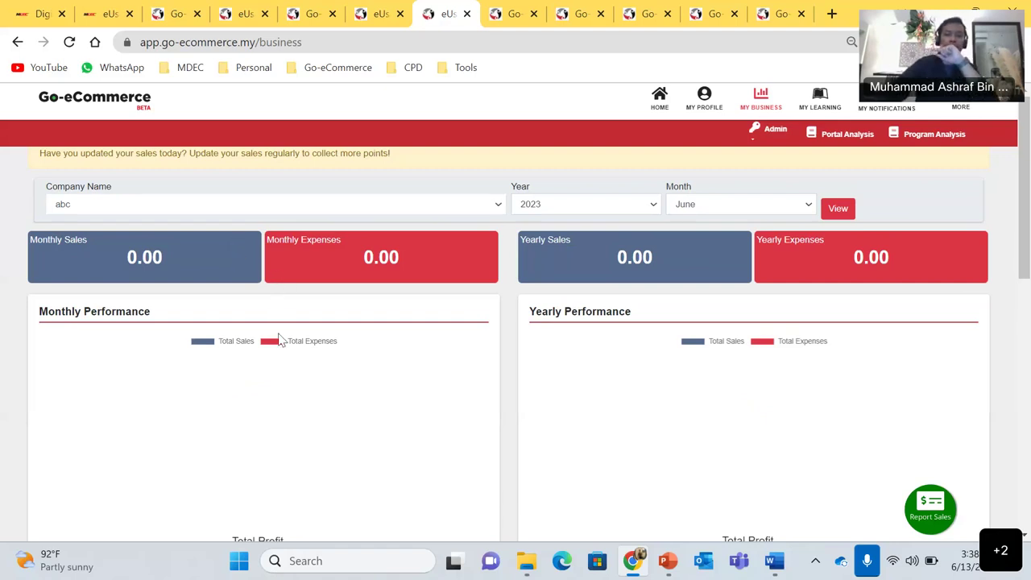
In the Add Sales form, set an Online transaction with marketplace Social Media and date 12/06/2023
scroll(385, 322, "down", 5)
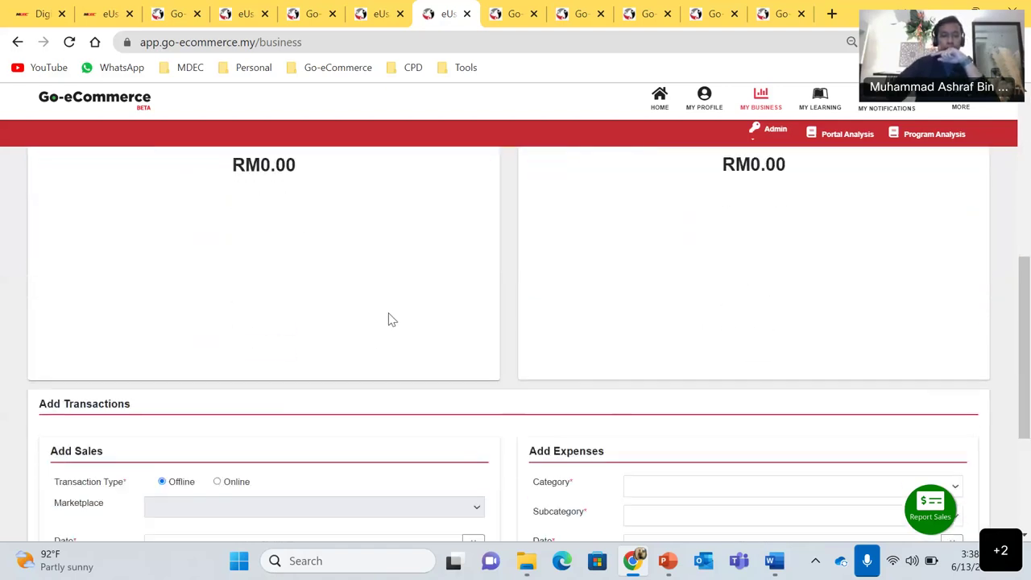
scroll(388, 319, "down", 2)
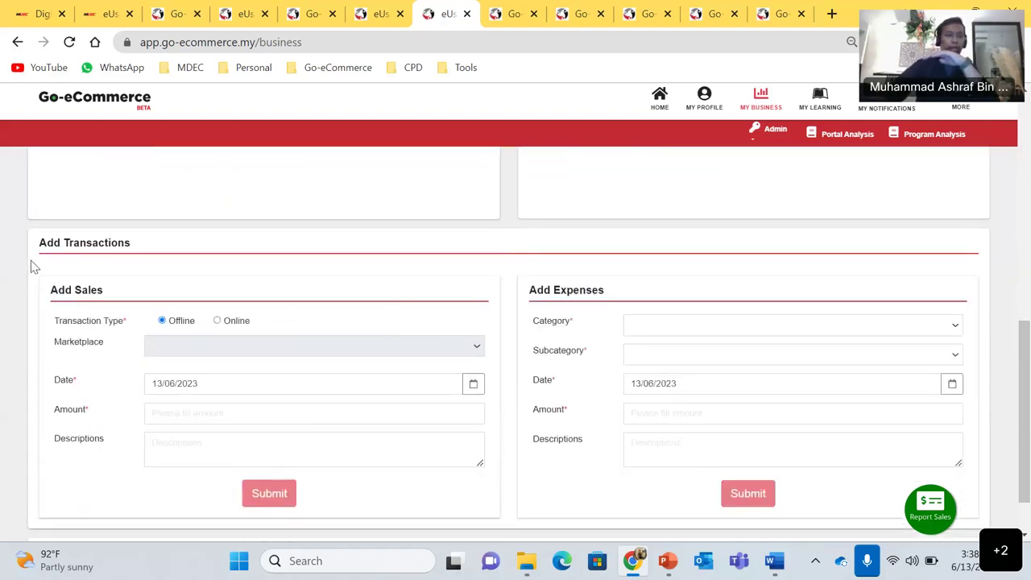
scroll(31, 260, "down", 1)
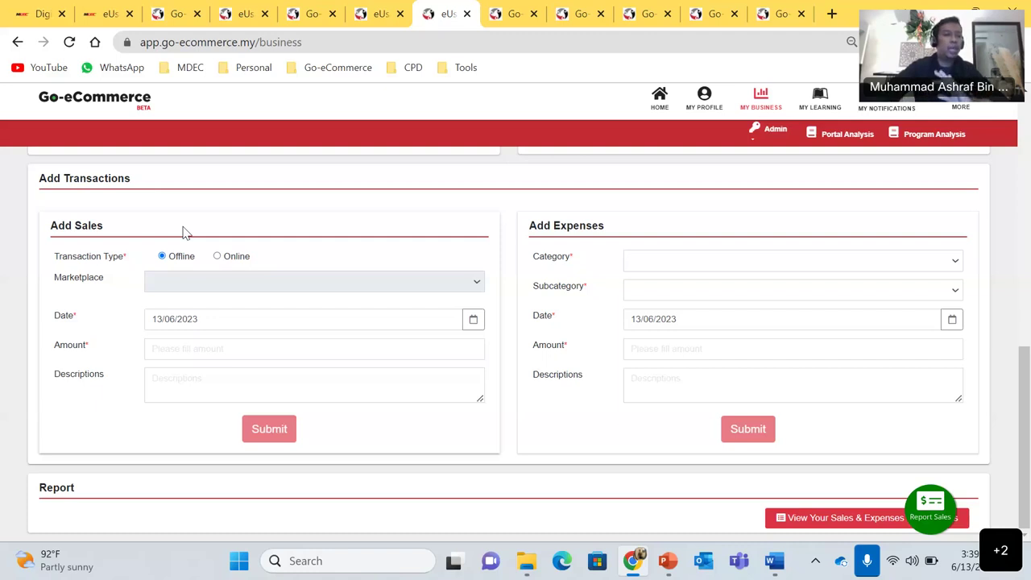
left_click(217, 258)
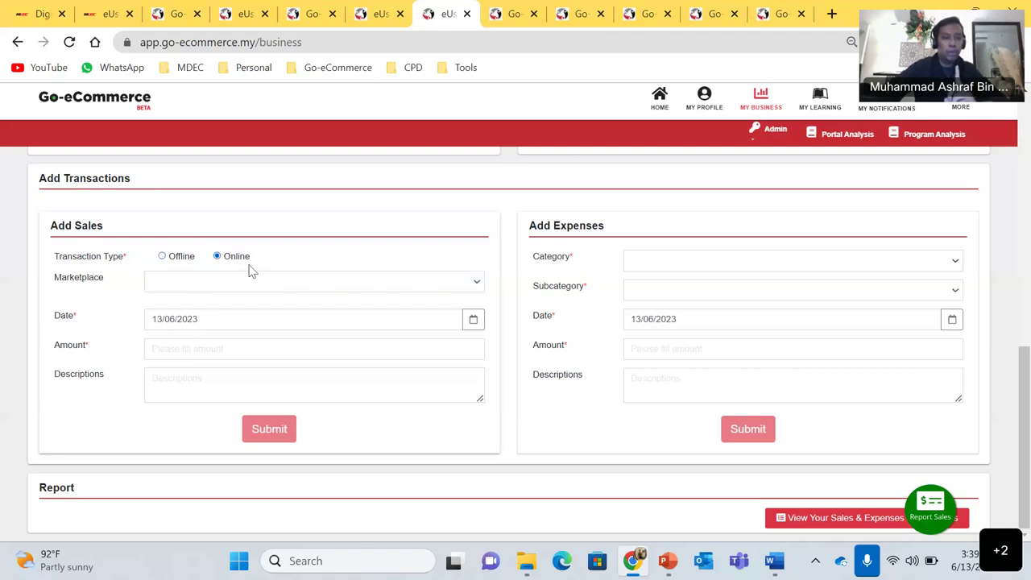
left_click(262, 280)
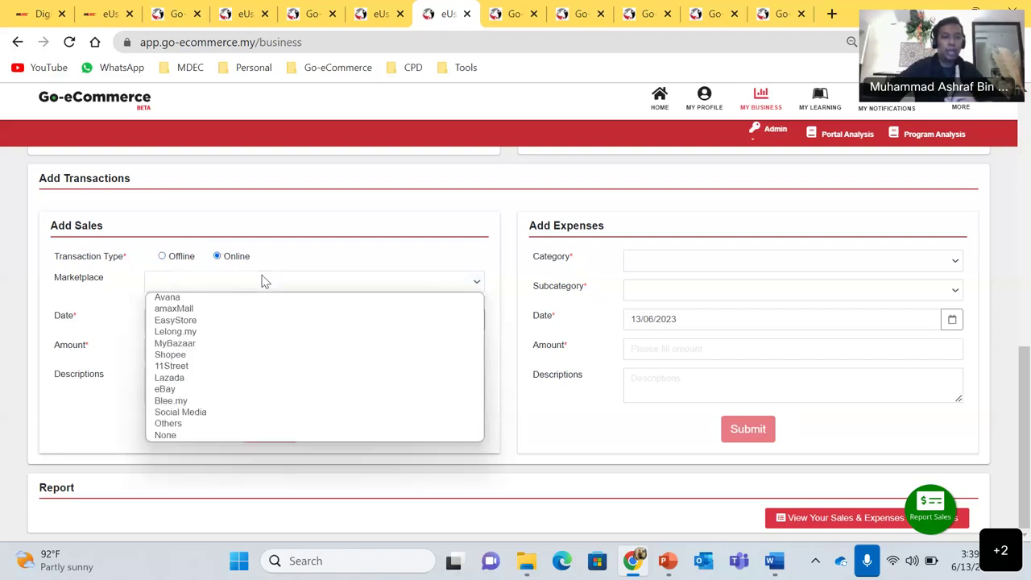
left_click(192, 414)
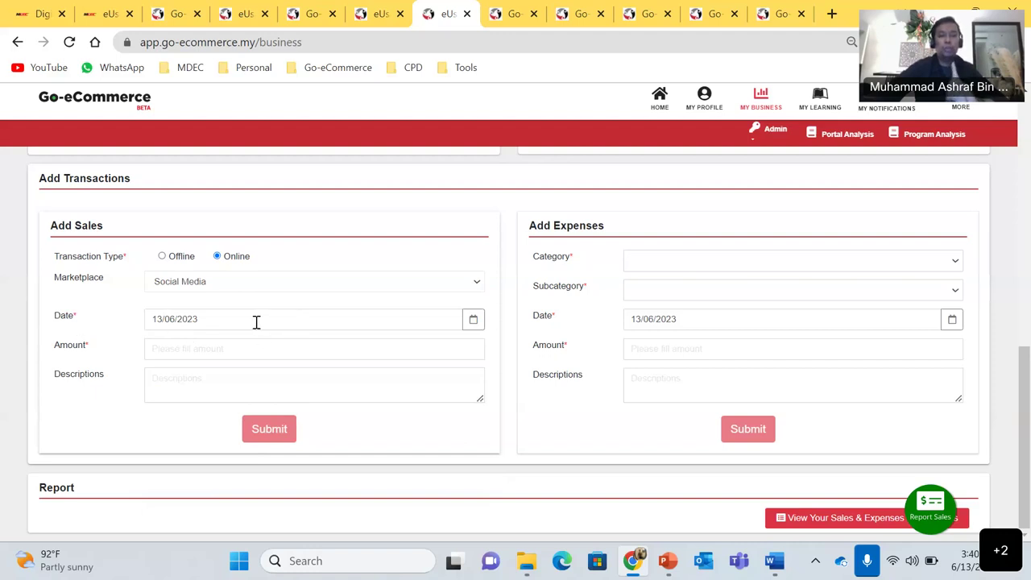
left_click(473, 321)
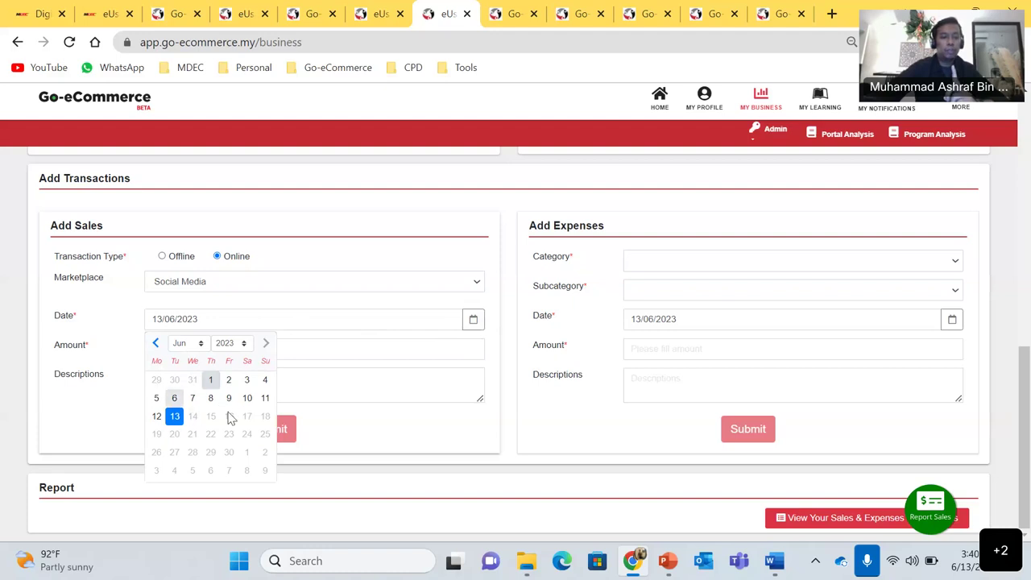
left_click(157, 417)
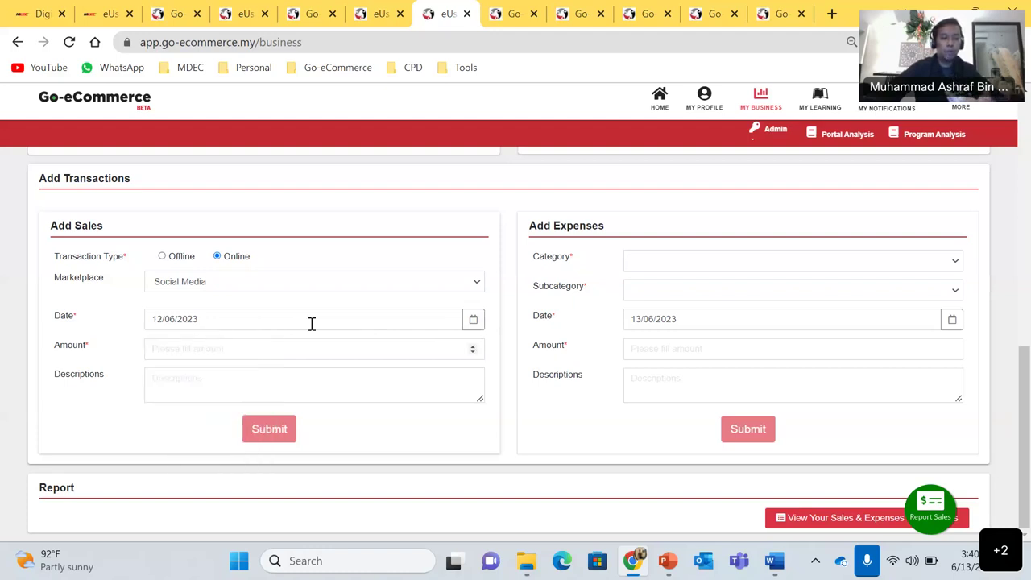
Enter a sales amount of 10 with the description "kerepek pedas 1kg" and submit the sale
left_click(157, 350)
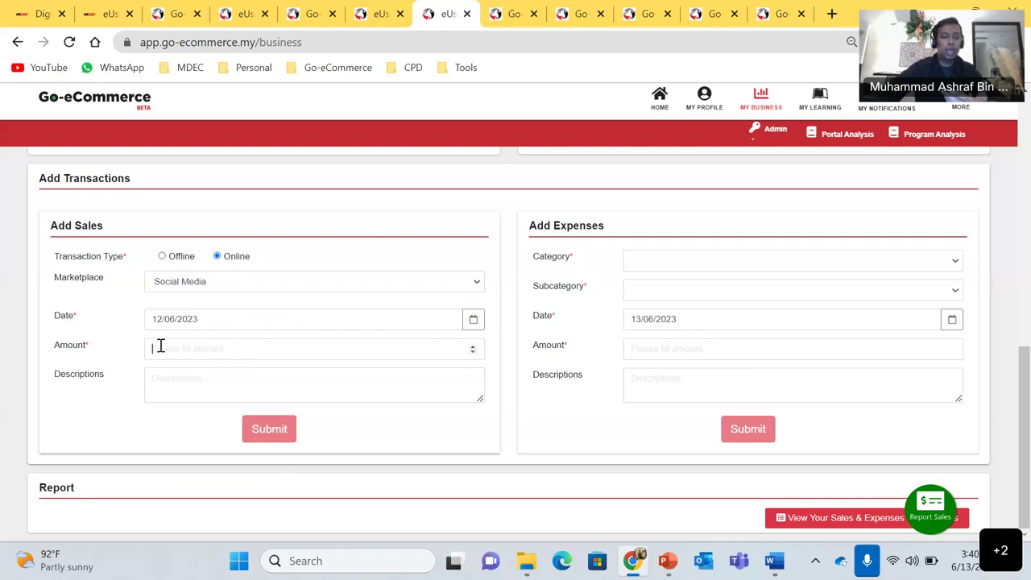
type("10")
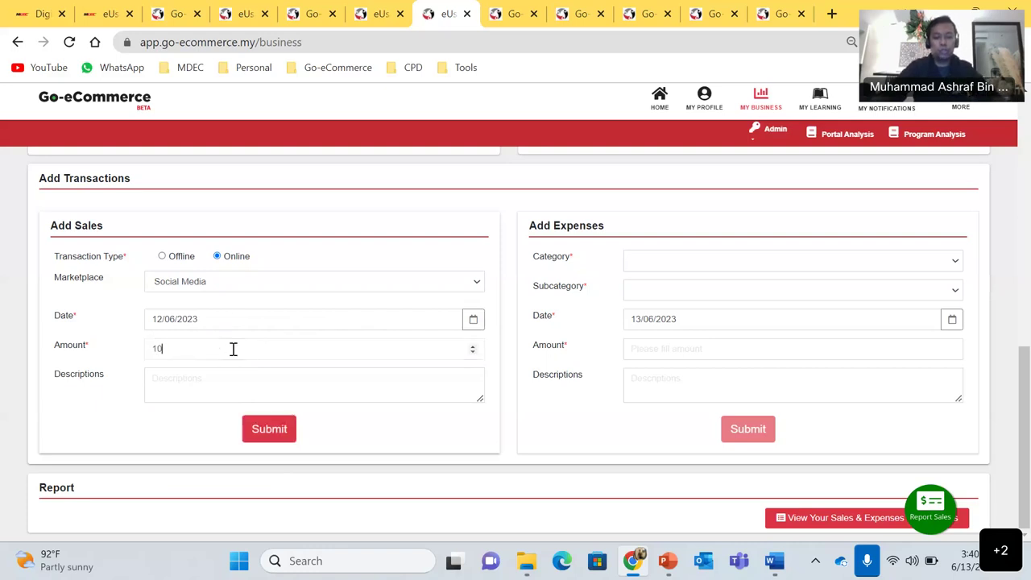
left_click(227, 378)
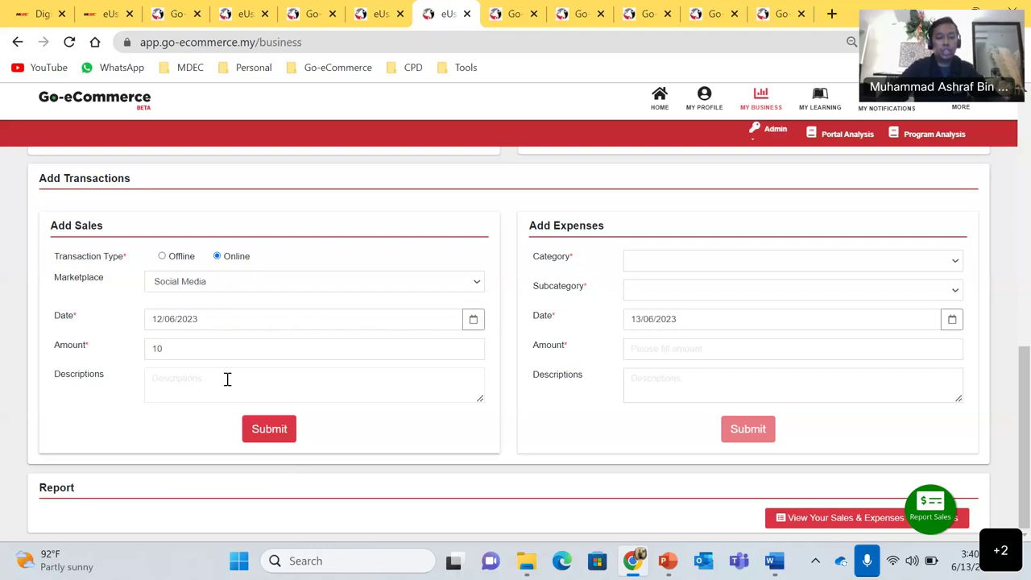
type("k")
key("BackSpace")
type("kerepek pedas")
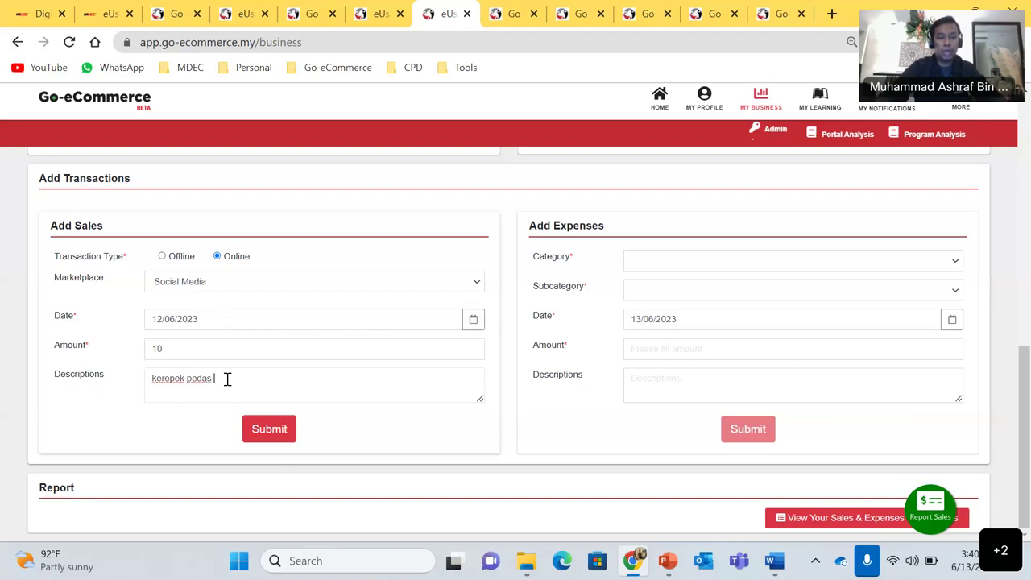
type(" 1k")
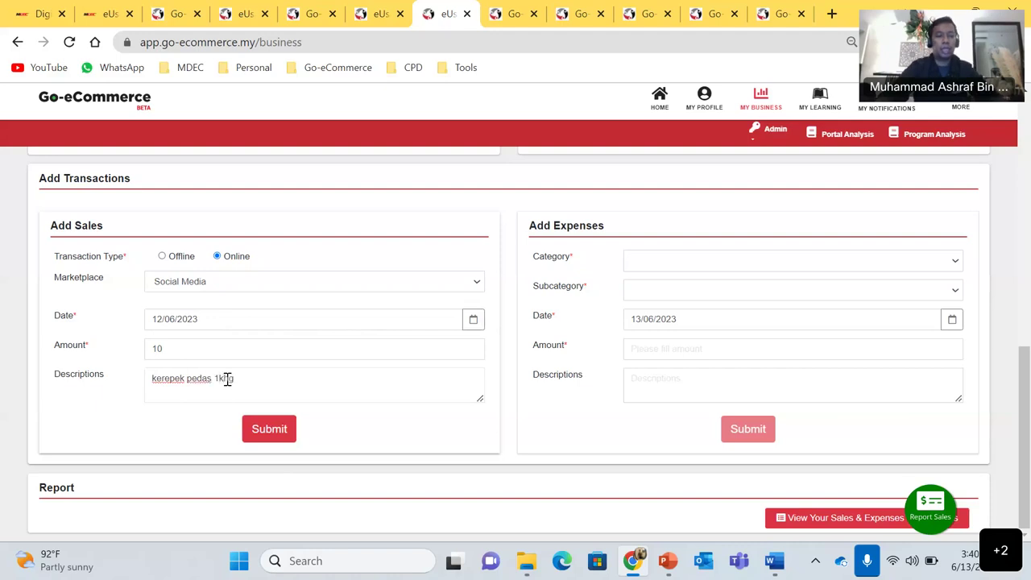
type("g")
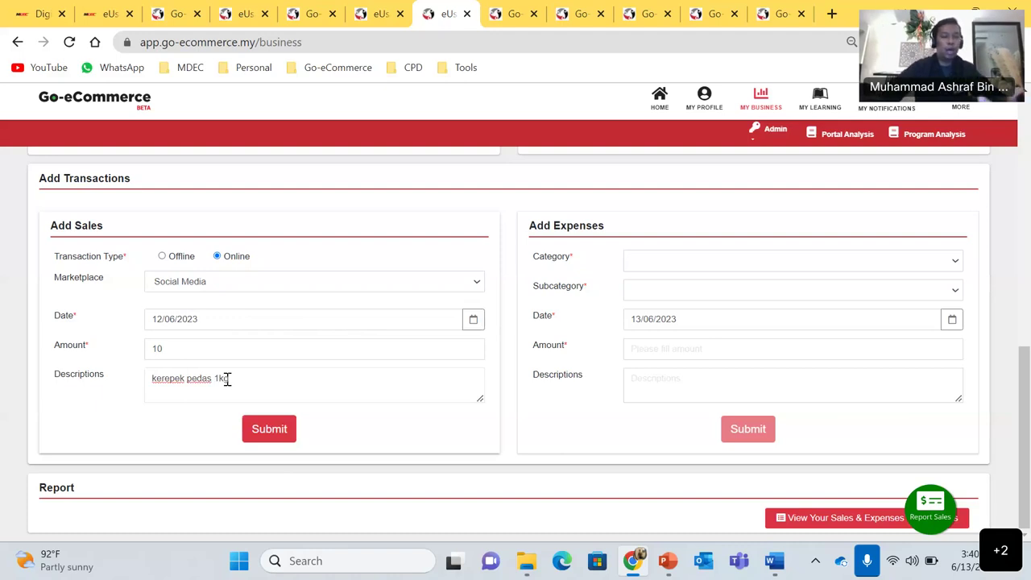
left_click(282, 431)
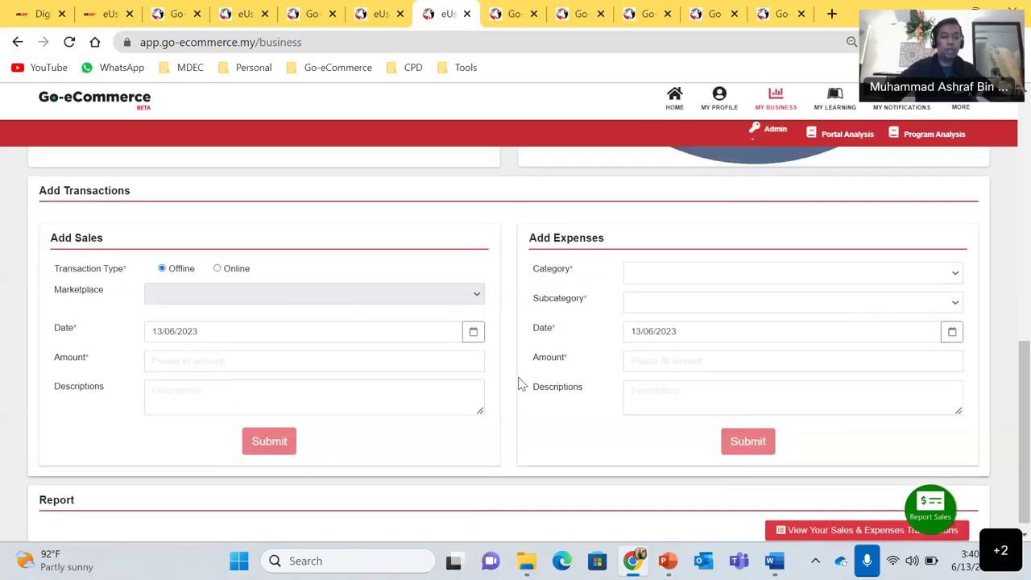
In the Add Expenses form, set the category to Delivery and the subcategory to Postage
scroll(686, 363, "down", 3)
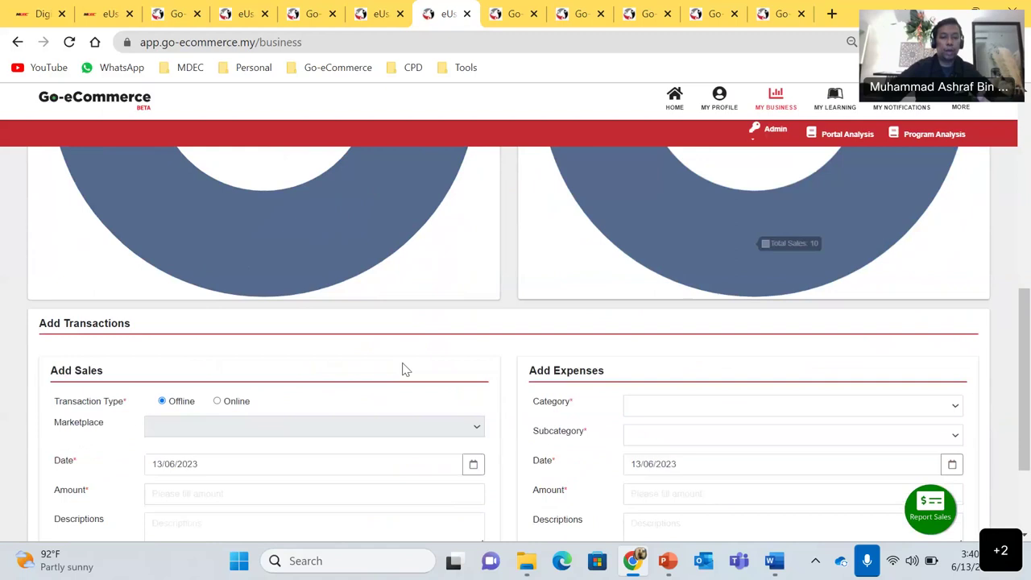
scroll(402, 368, "down", 5)
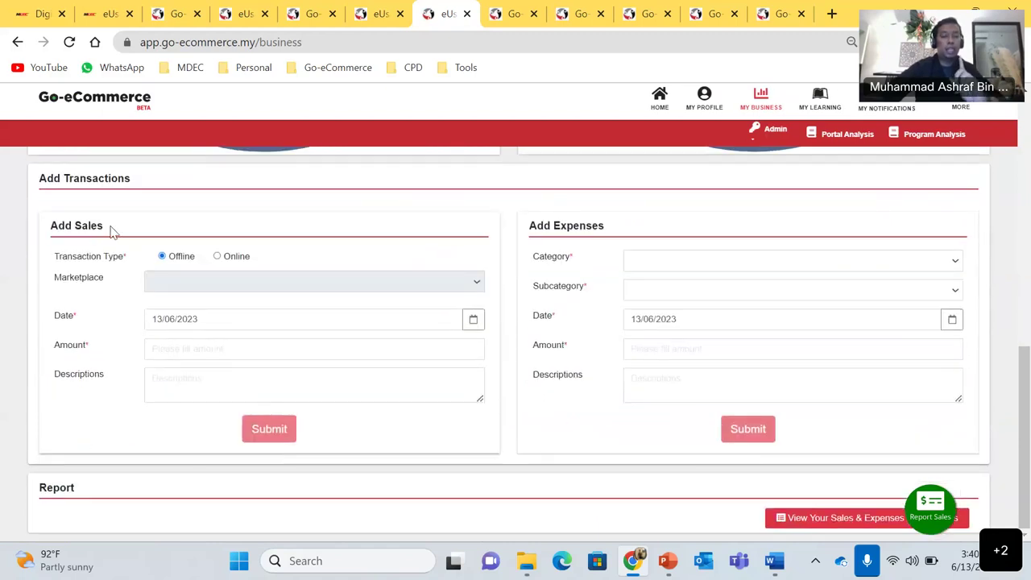
left_click(757, 270)
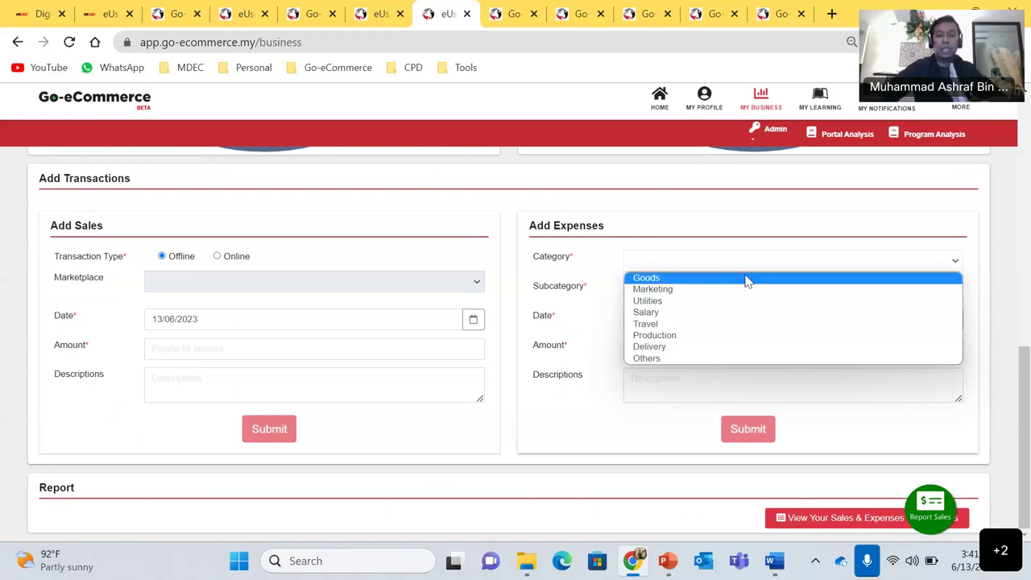
left_click(673, 349)
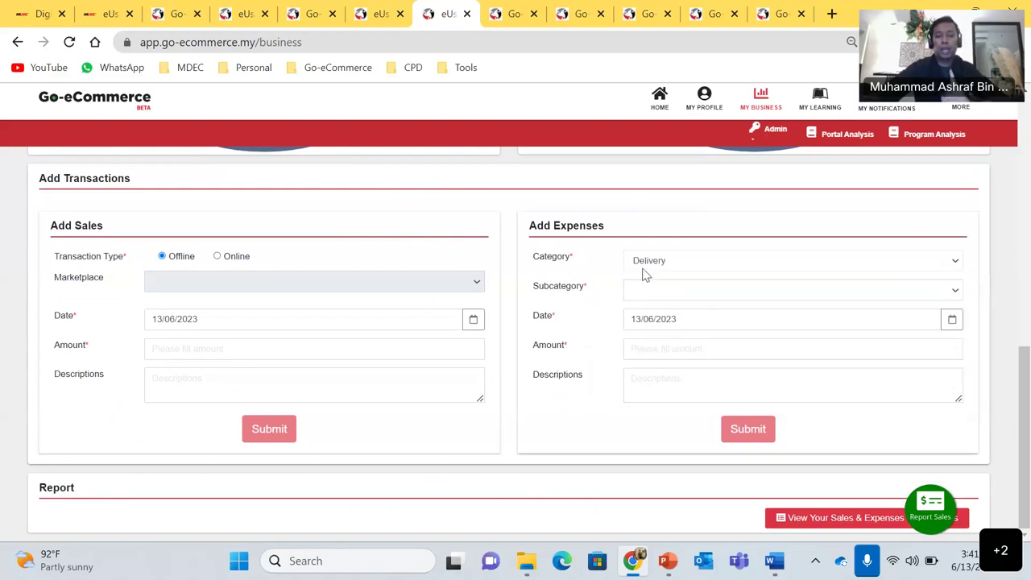
left_click(679, 289)
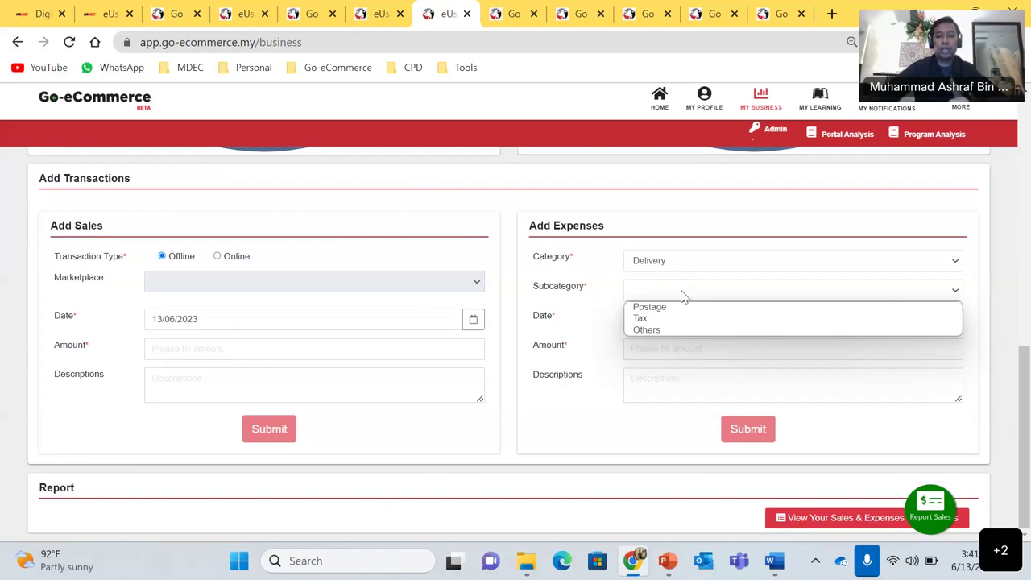
left_click(677, 311)
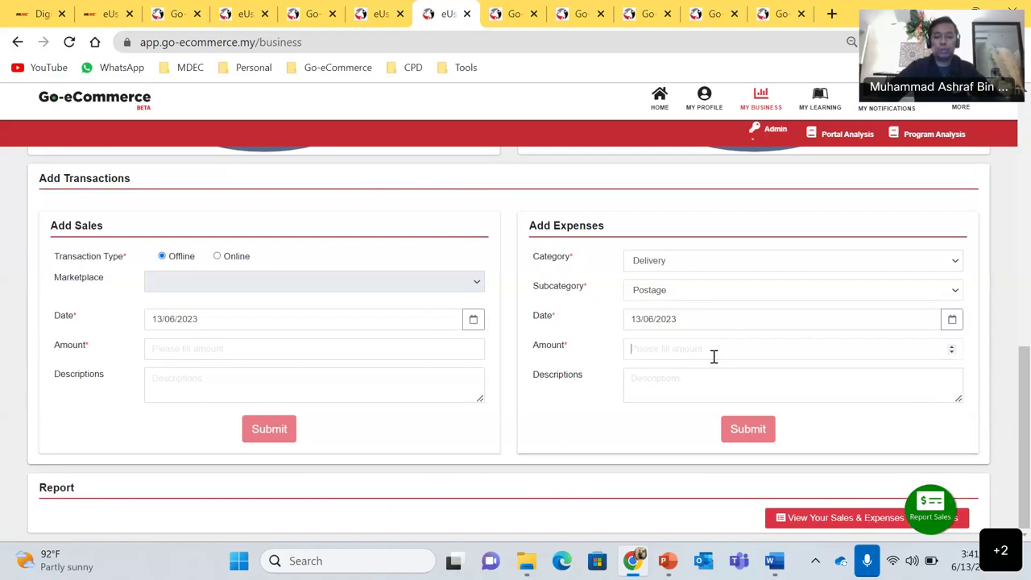
Enter an expense amount of 3 and describe the postage expense with "tracking no :" followed by the parcel's tracking number
type("3")
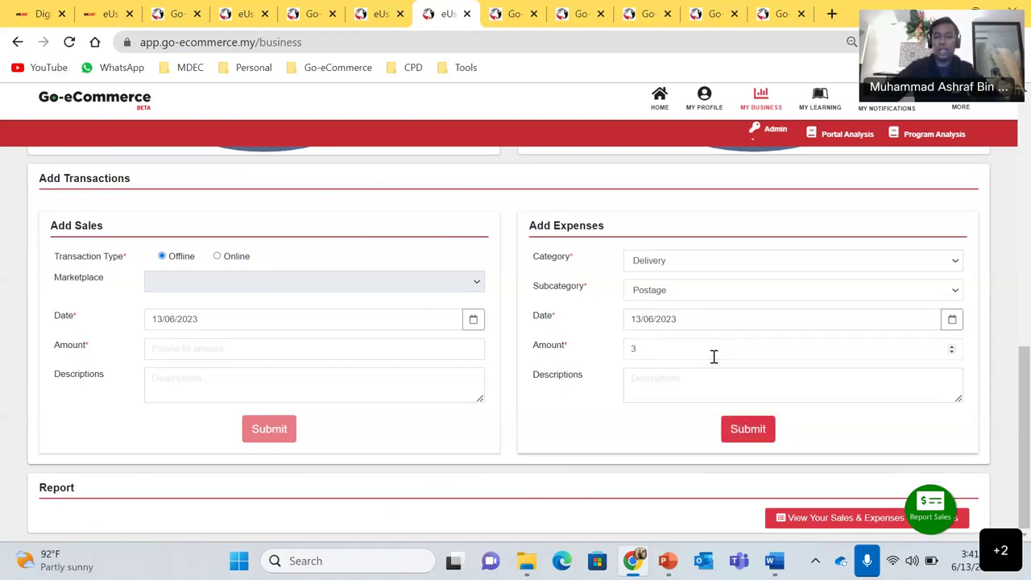
left_click(699, 383)
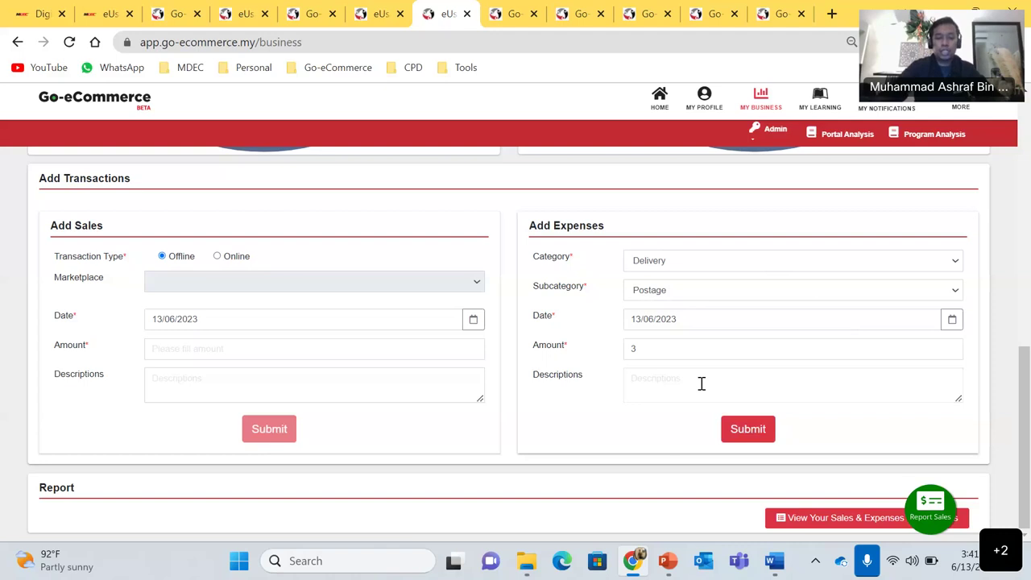
type("tracking n")
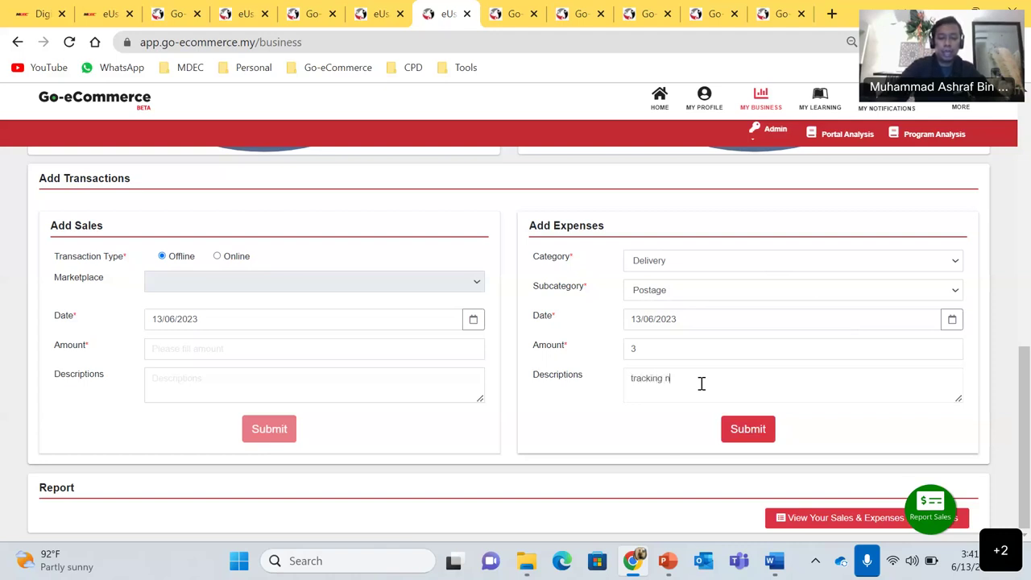
type("o :")
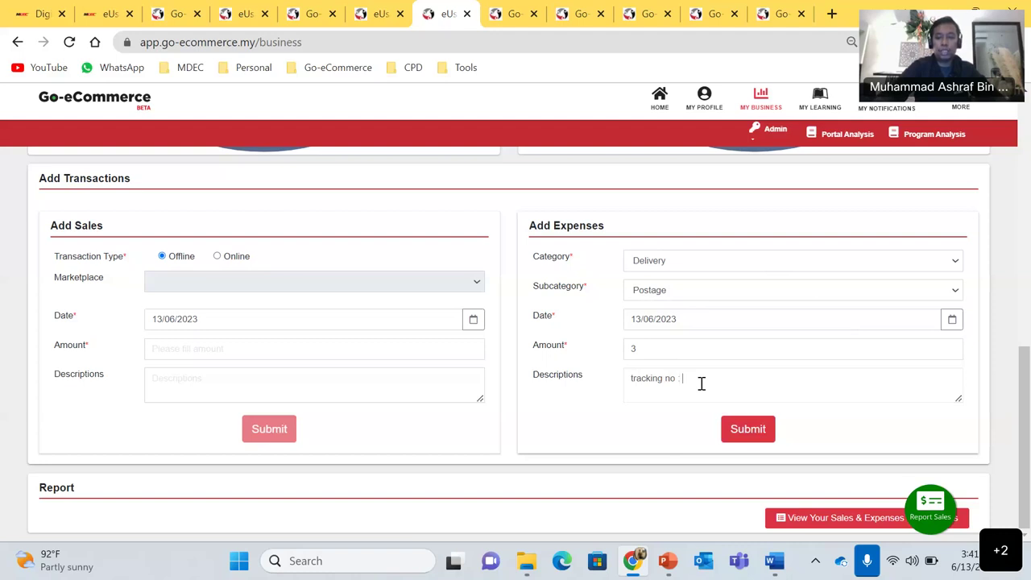
type(" 292983u")
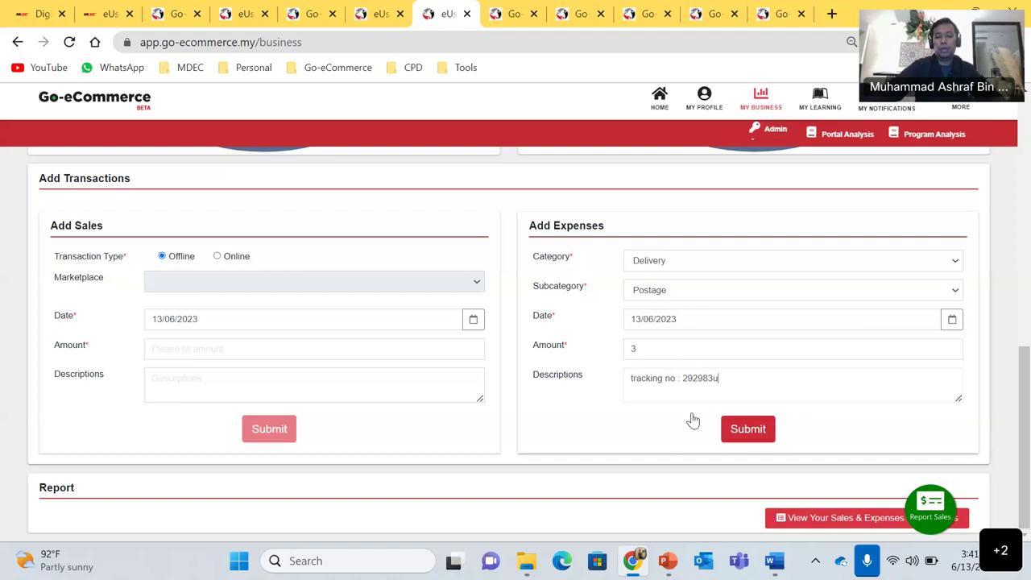
Set the expense date to 13/06/2023 and submit the postage expense
left_click(625, 321)
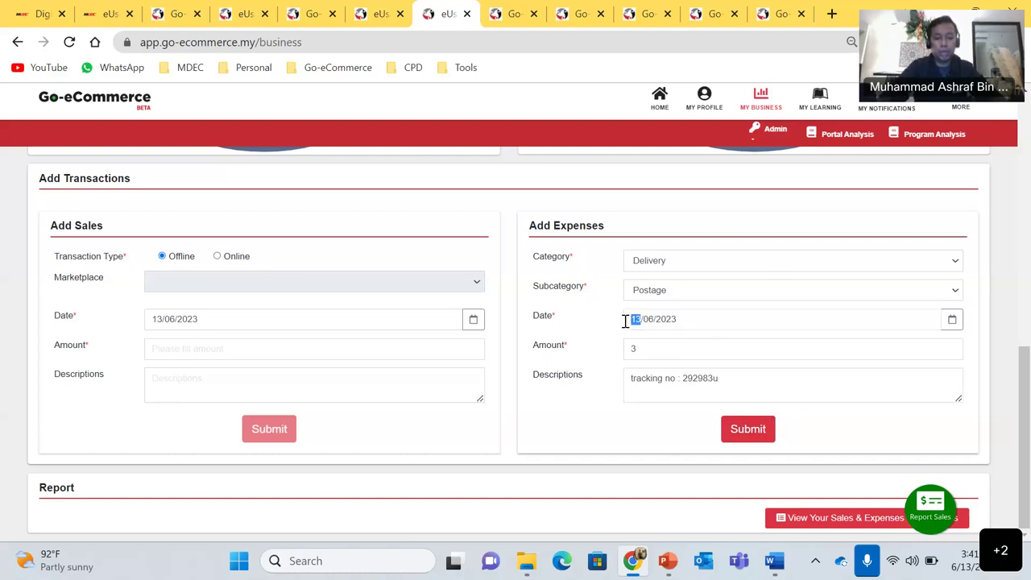
key("Return")
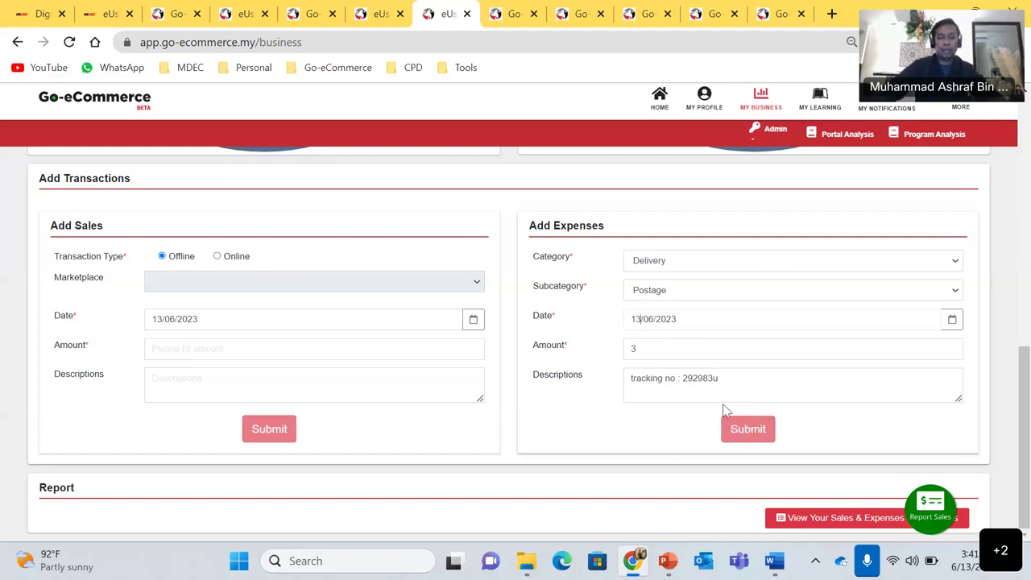
left_click(953, 321)
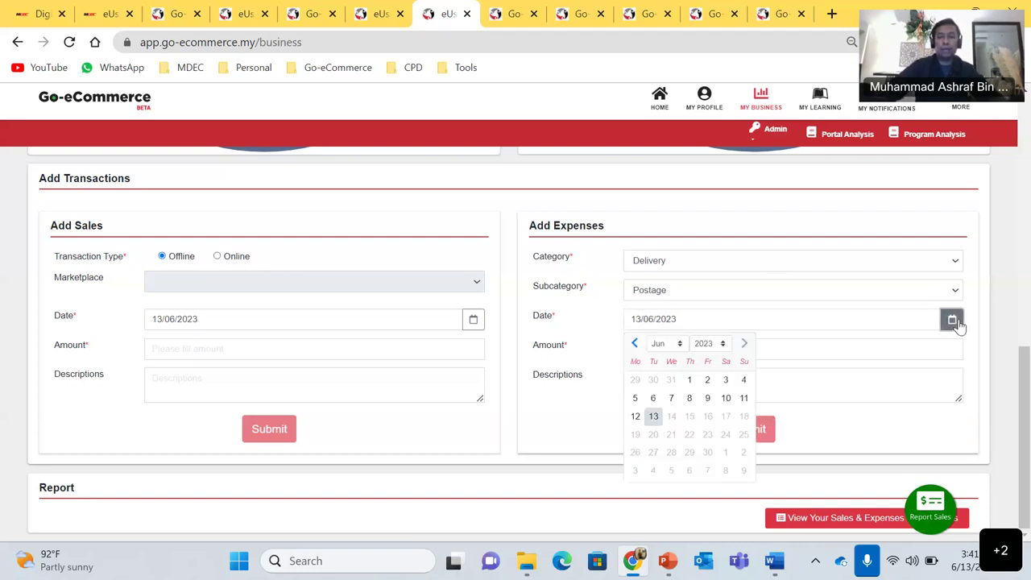
left_click(654, 416)
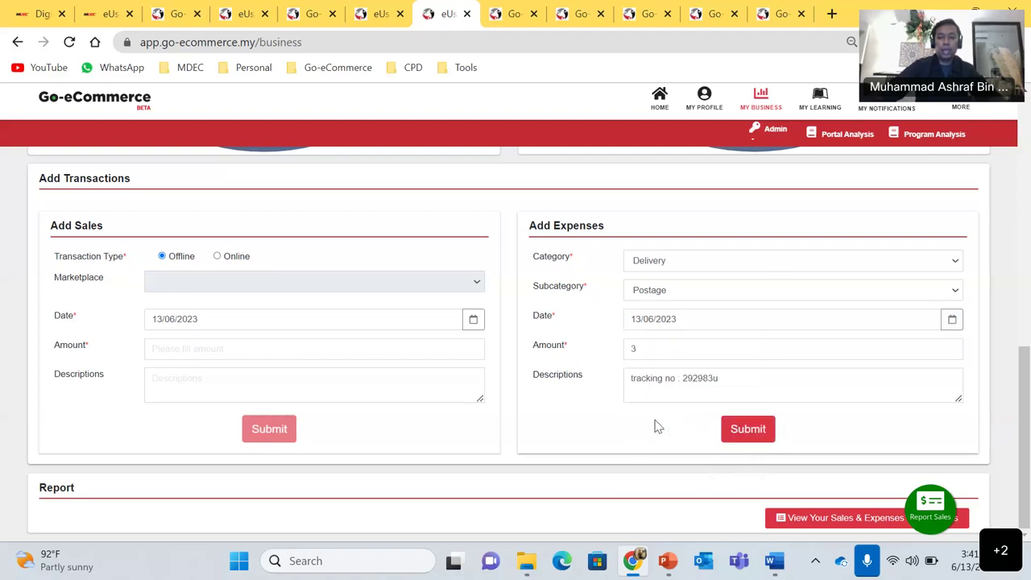
left_click(747, 428)
Review the updated monthly and yearly performance charts and the Add Transactions forms
scroll(227, 411, "up", 4)
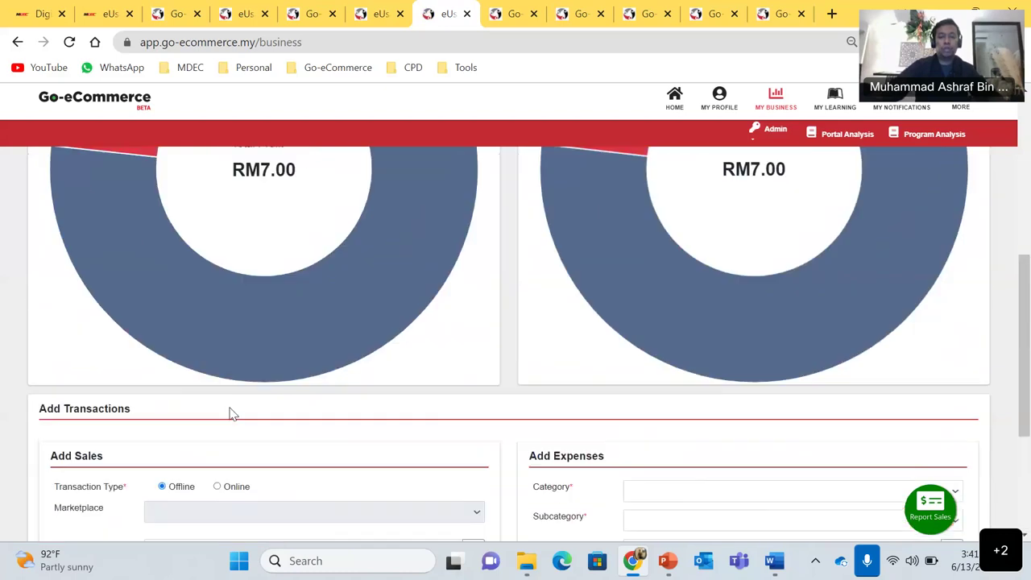
scroll(227, 411, "up", 3)
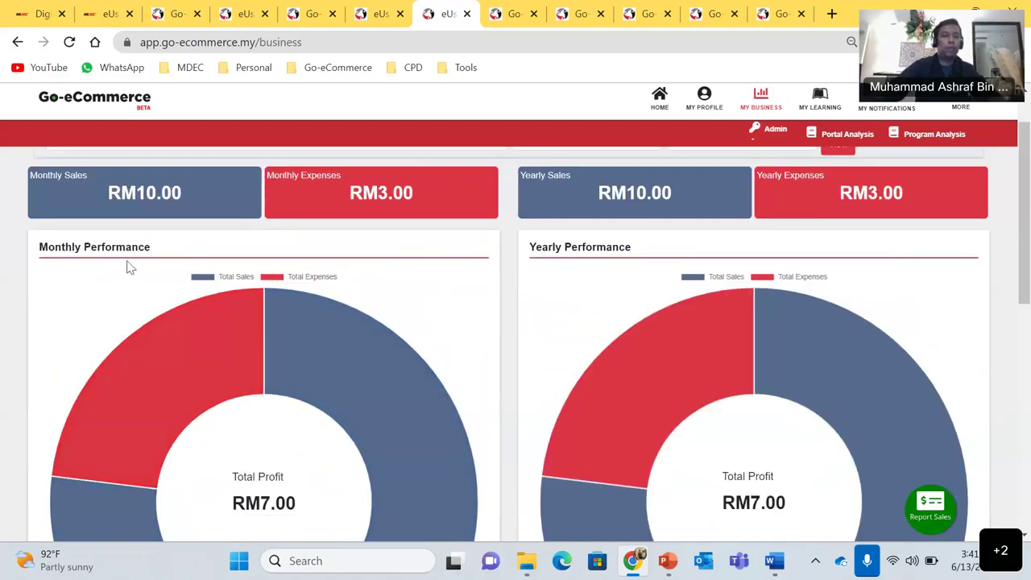
scroll(556, 277, "down", 2)
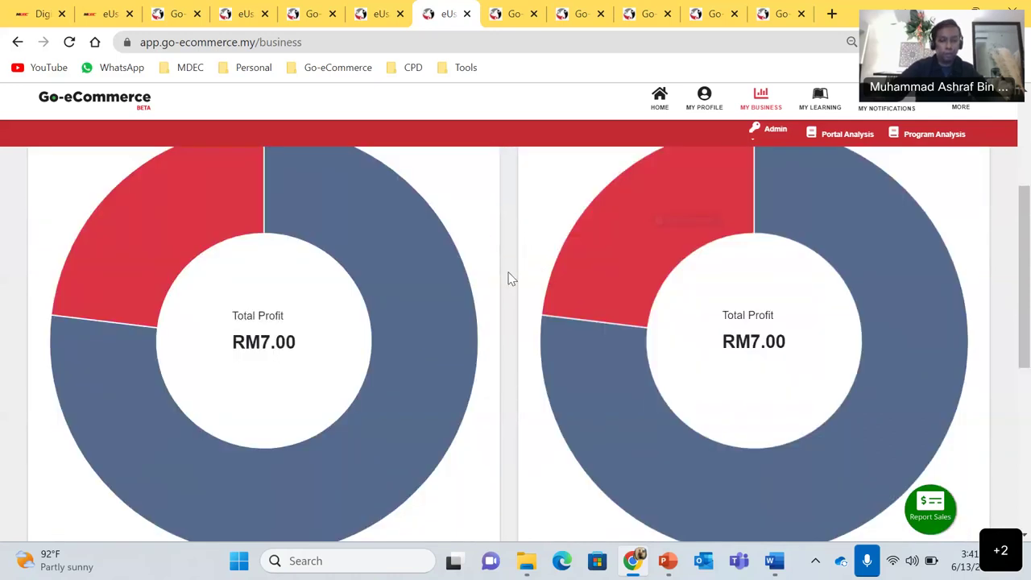
scroll(500, 270, "down", 4)
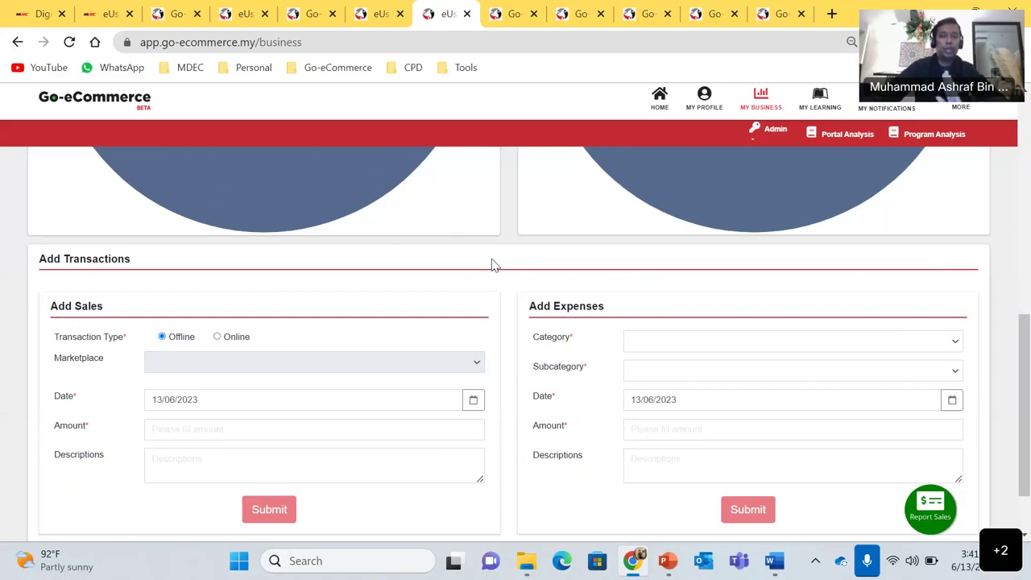
scroll(494, 265, "down", 1)
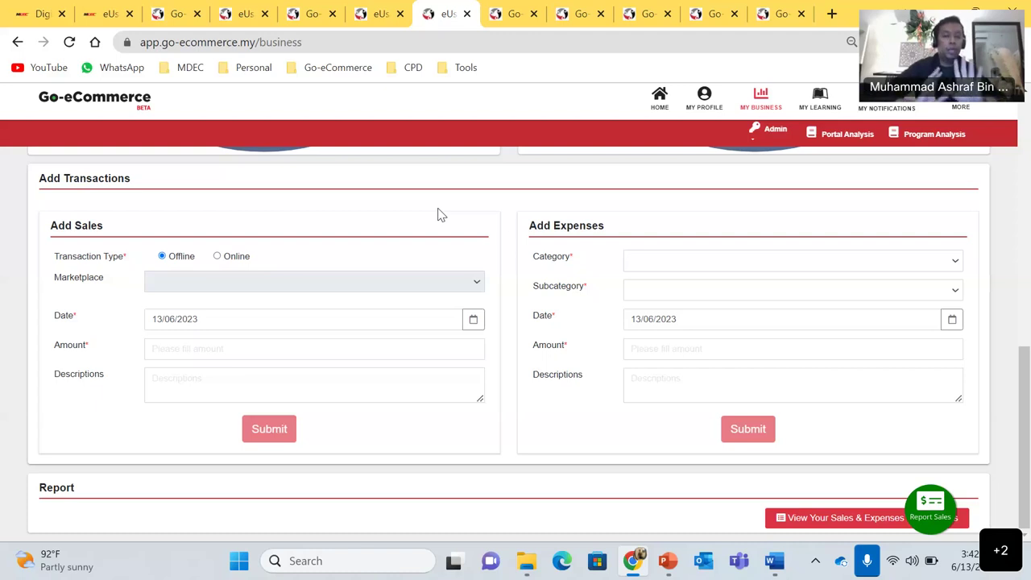
scroll(440, 214, "up", 5)
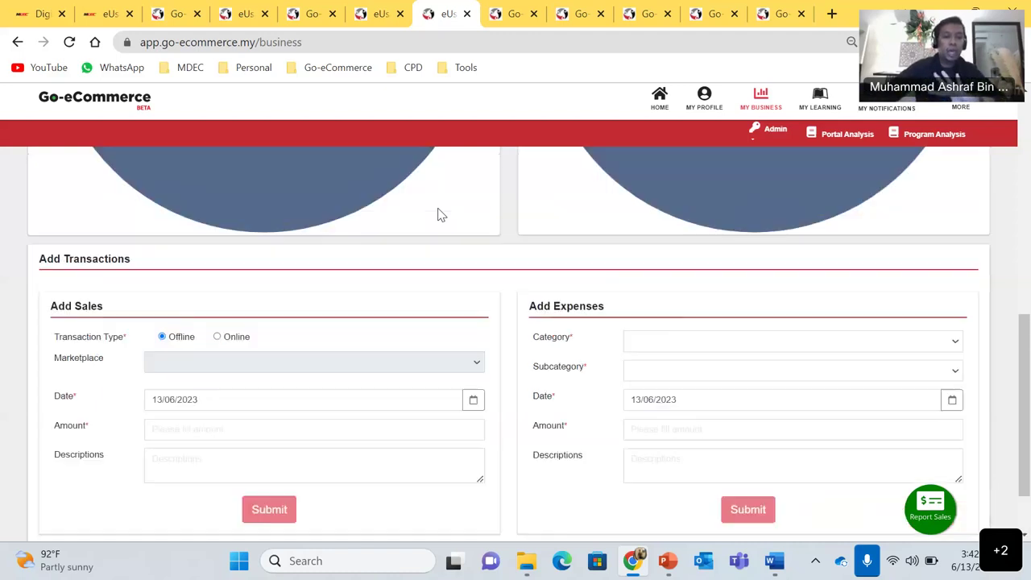
Check the company's Business Profile and return to the Add Transactions section of My Business
left_click(704, 96)
left_click(190, 200)
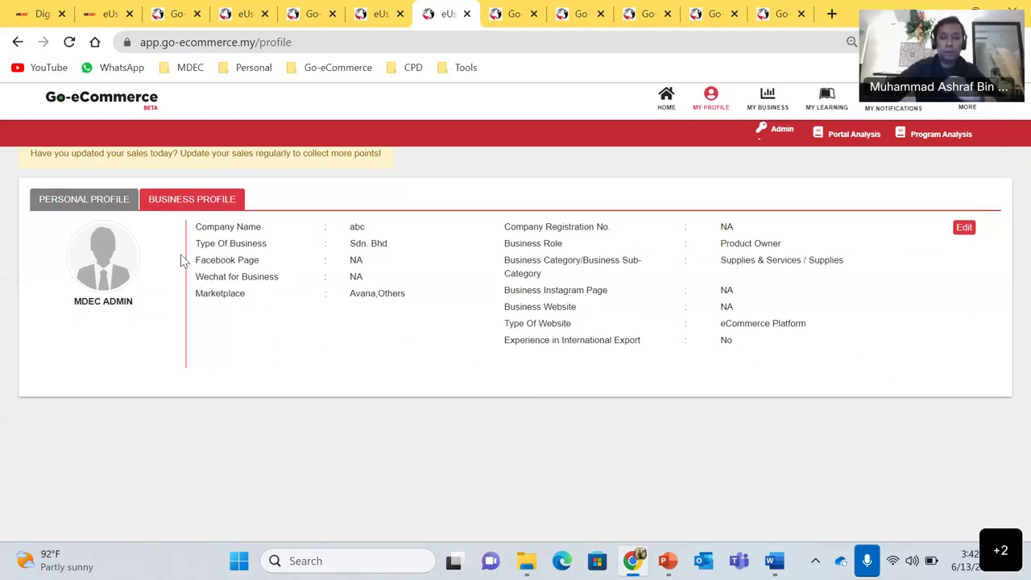
left_click(767, 99)
scroll(443, 279, "down", 5)
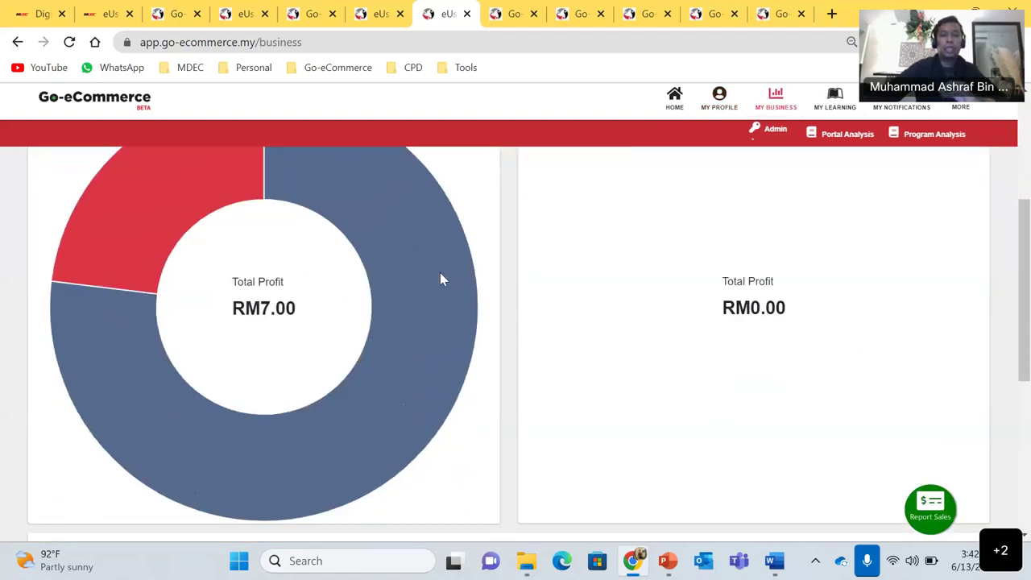
scroll(442, 279, "down", 1)
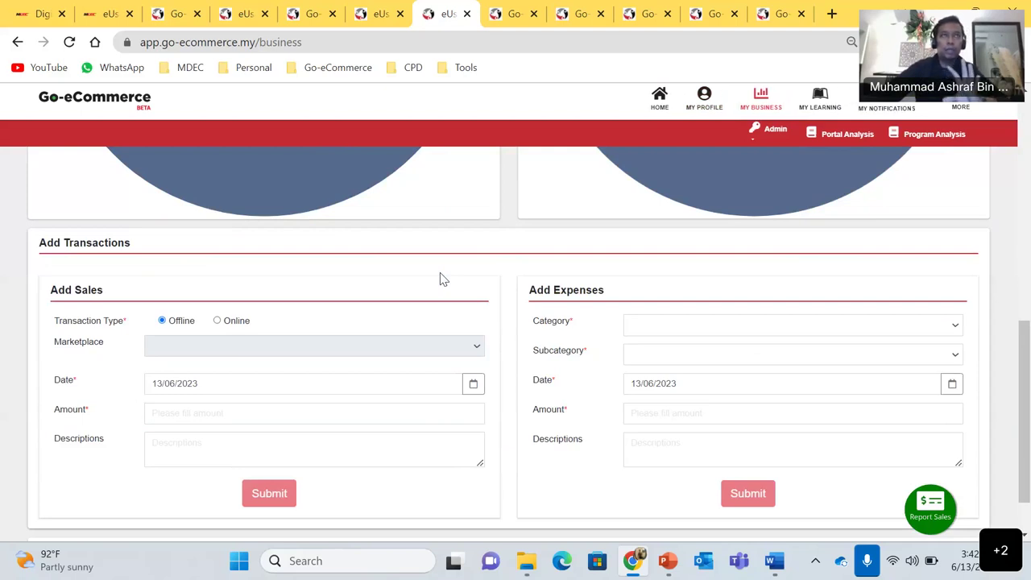
scroll(442, 279, "down", 1)
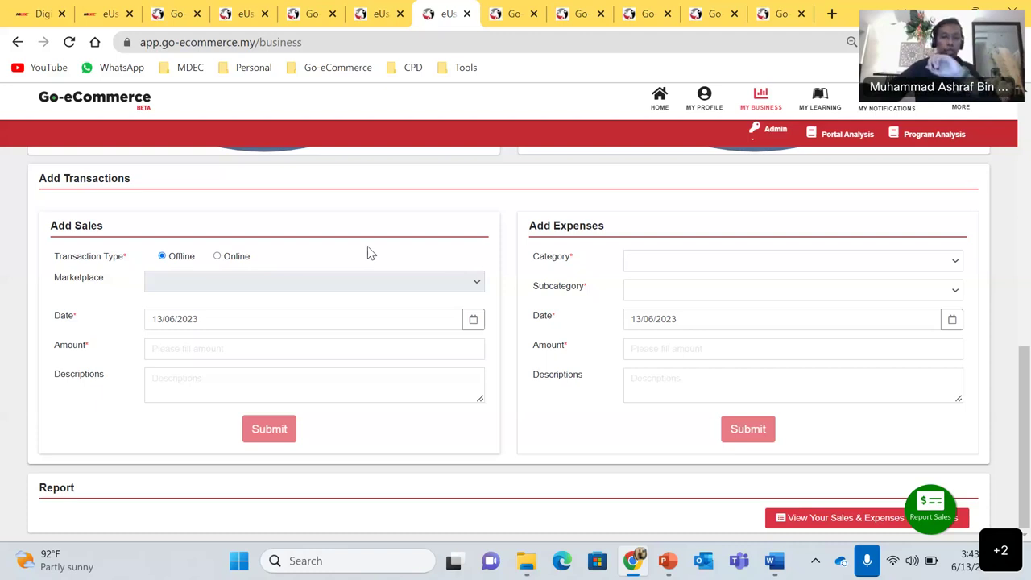
Fill in the Add Sales form with an Online transaction, marketplace Social Media, date 12/06/2023 and amount 20
left_click(217, 257)
left_click(244, 278)
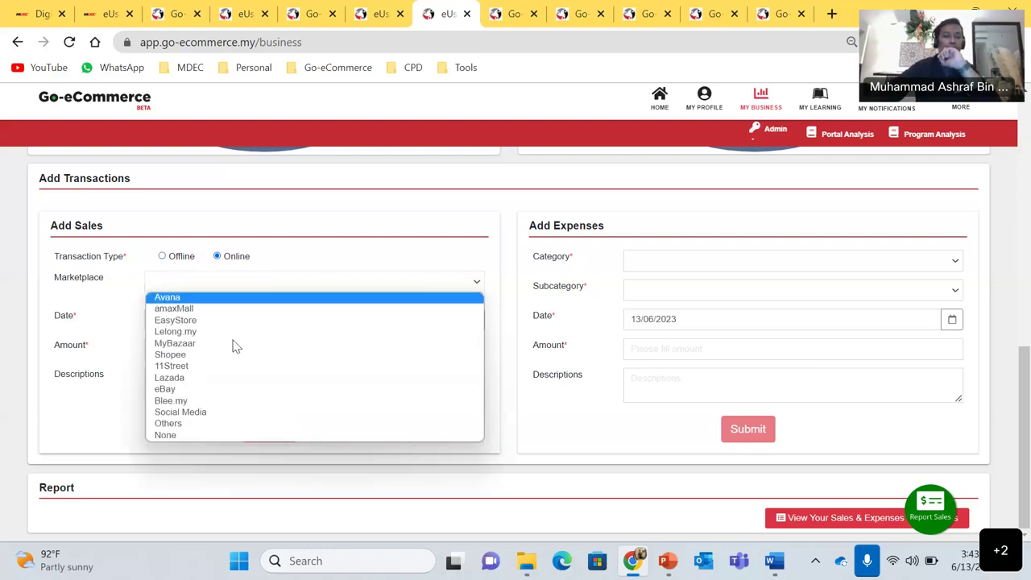
left_click(240, 413)
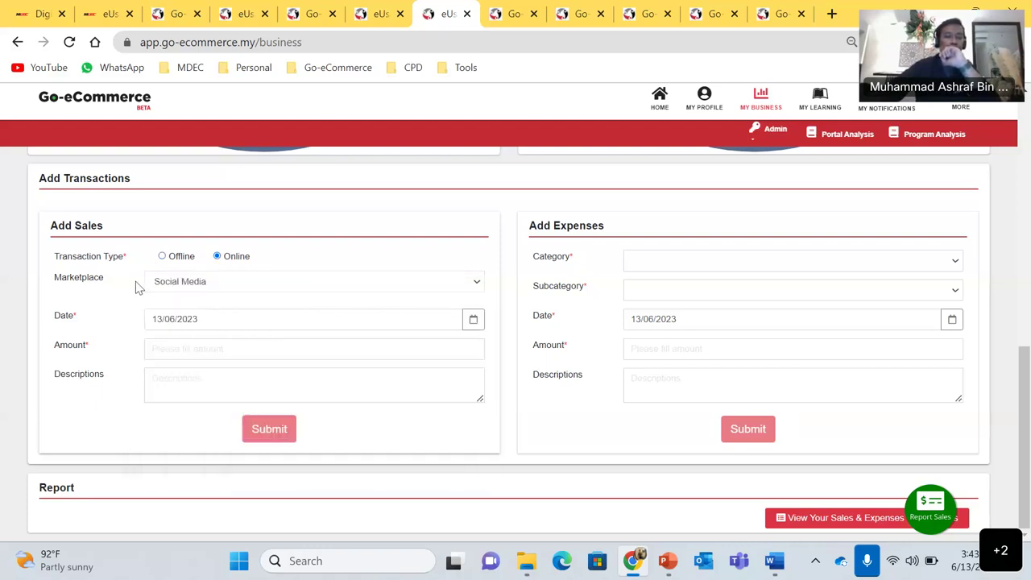
left_click(473, 322)
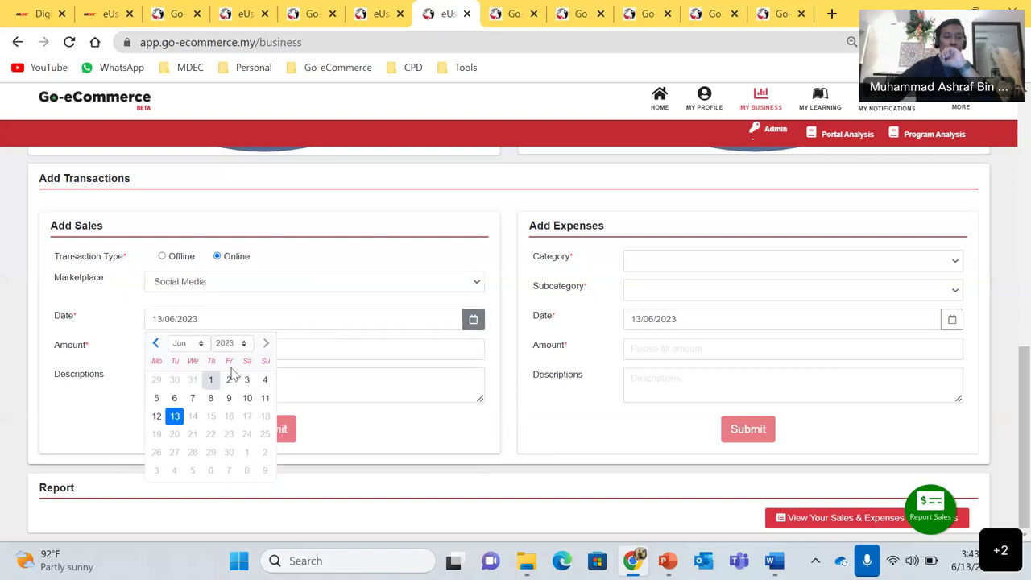
left_click(156, 416)
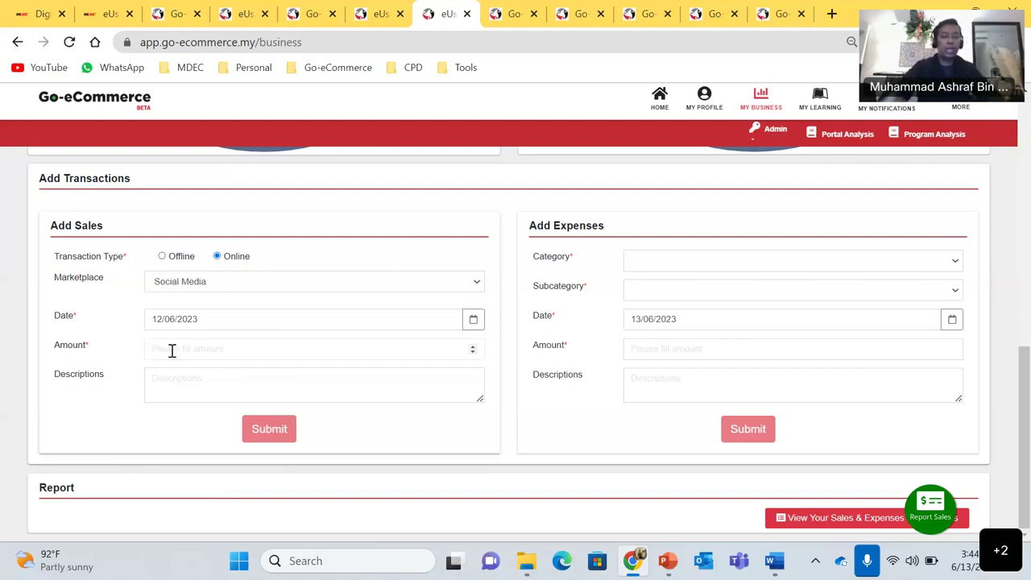
type("20")
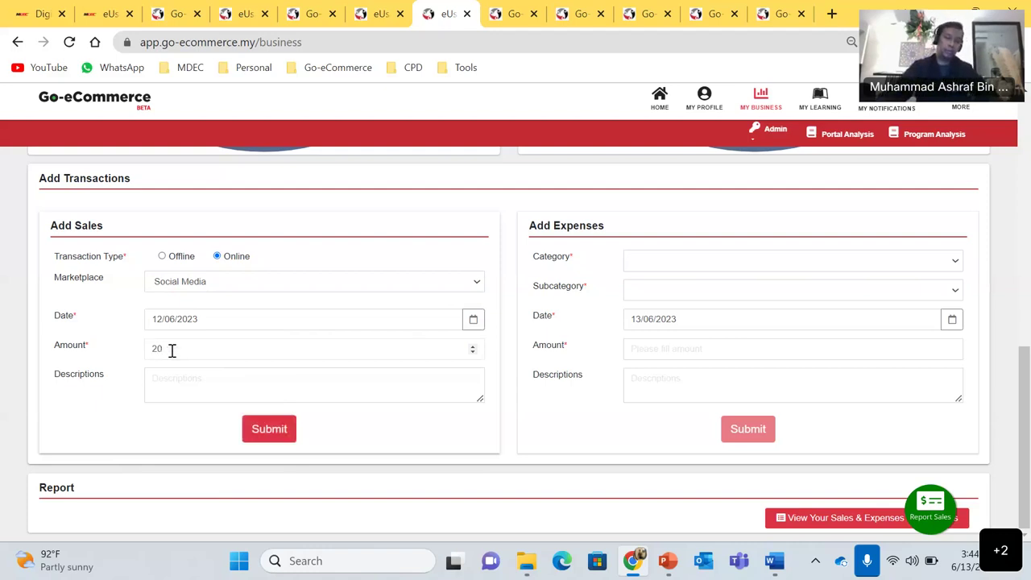
left_click(172, 368)
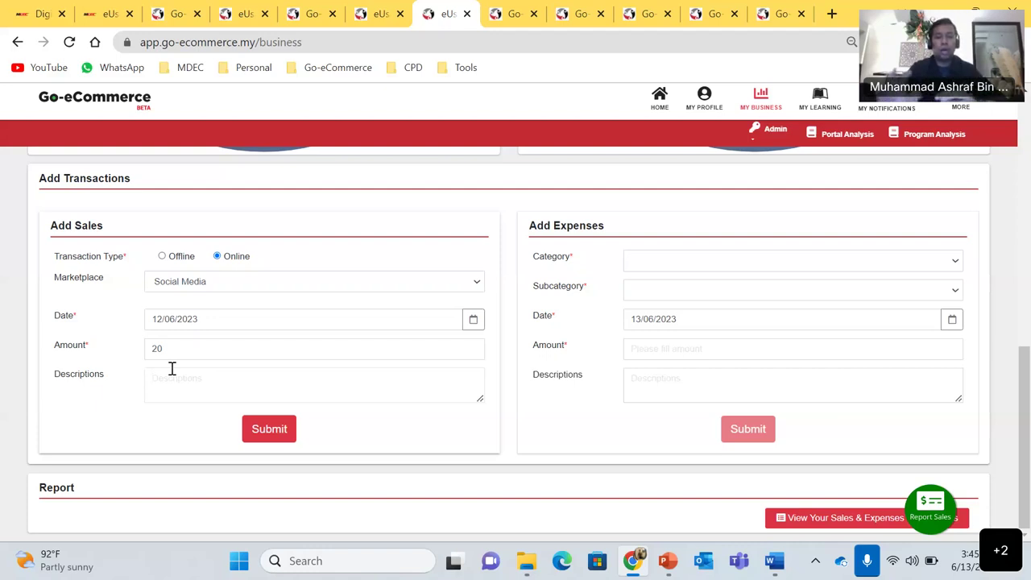
left_click(171, 368)
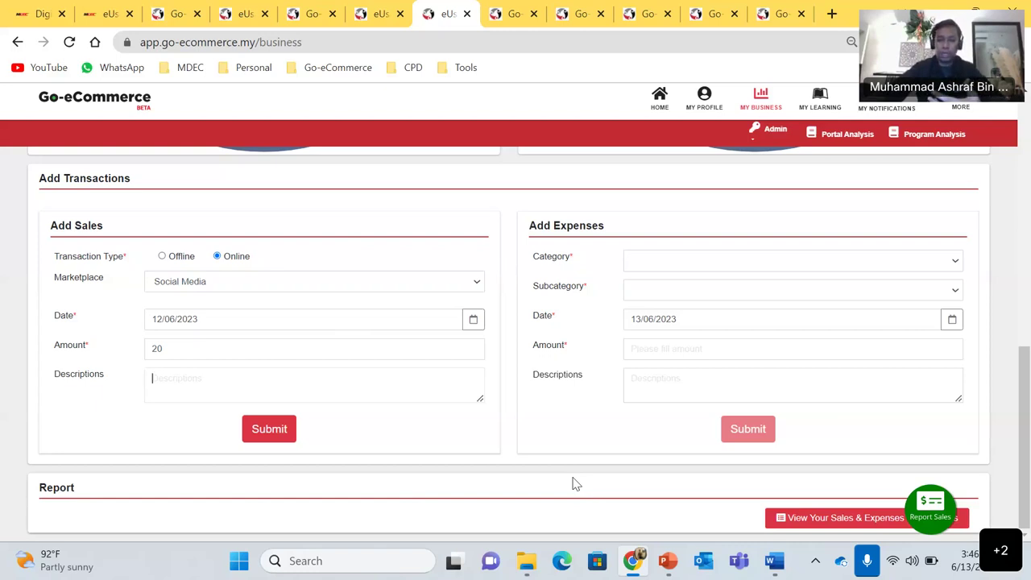
key("Tab")
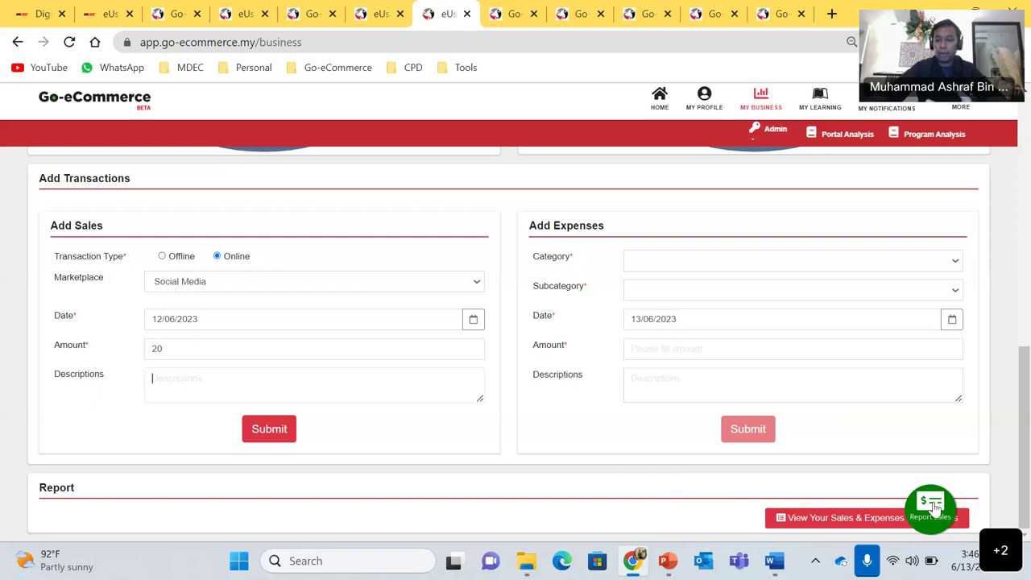
Open the sales and expenses transaction list and look through the recorded transactions
left_click(851, 520)
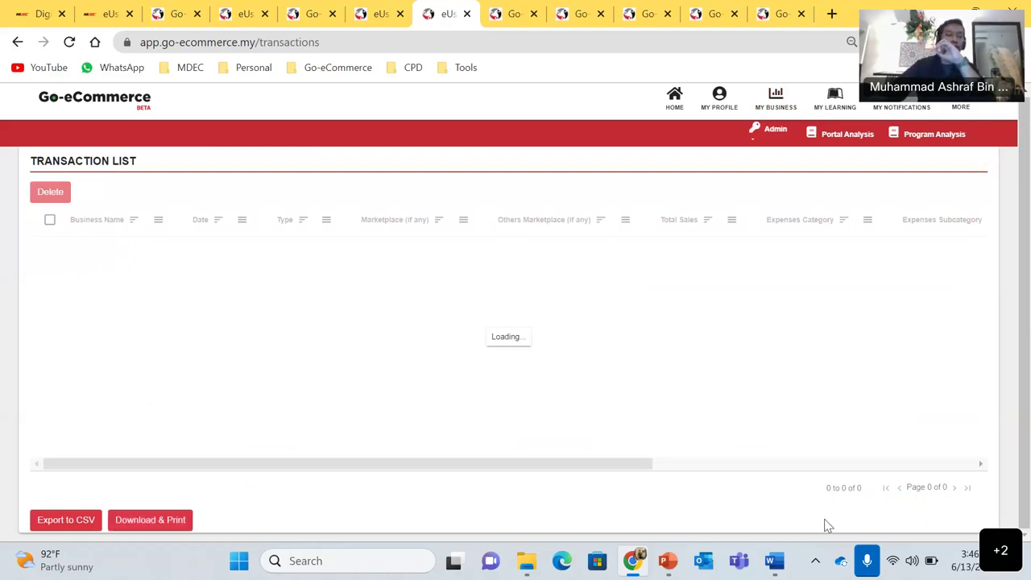
scroll(508, 364, "down", 3)
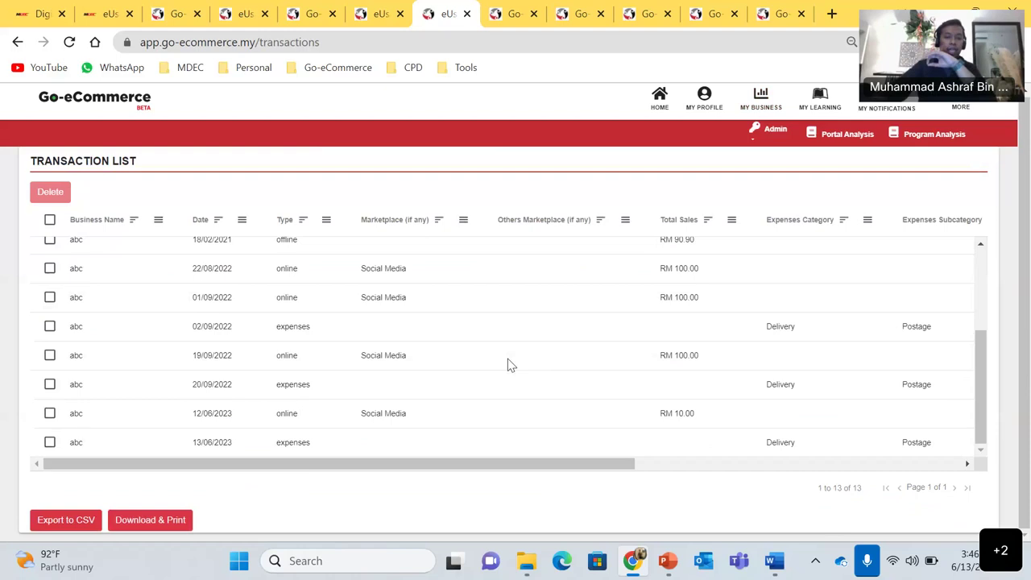
scroll(507, 364, "up", 3)
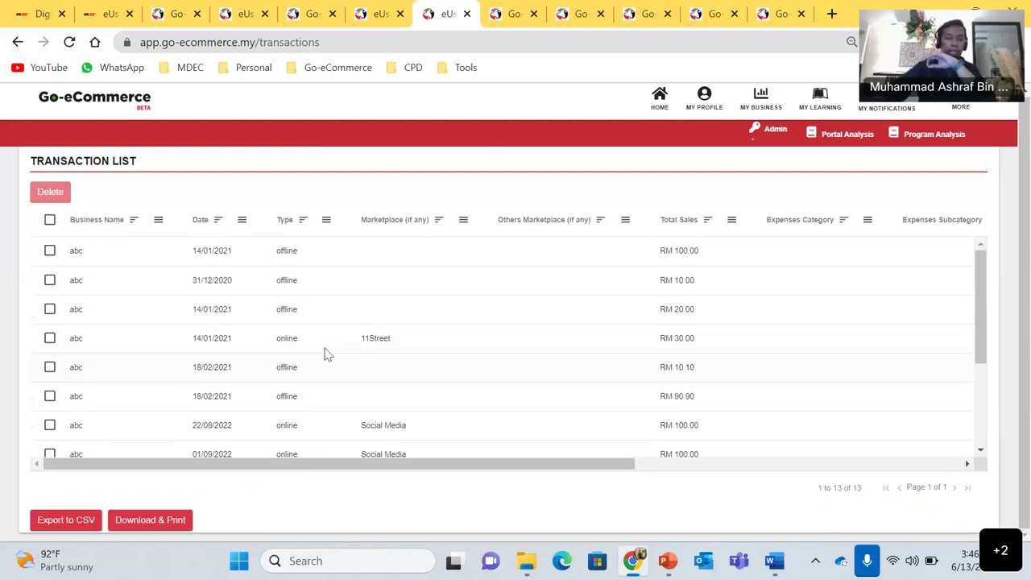
scroll(241, 346, "down", 3)
scroll(161, 320, "up", 3)
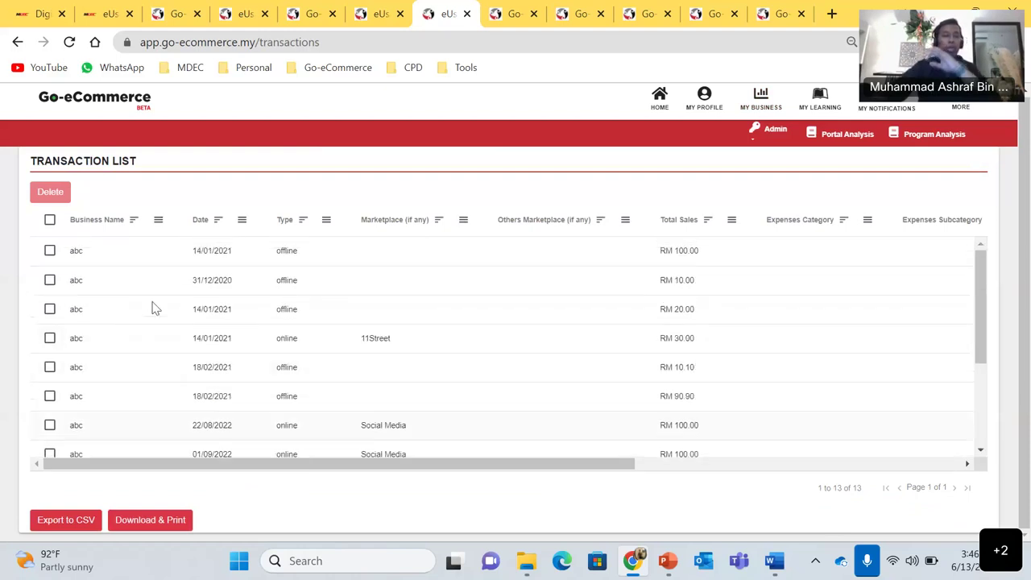
Mark and unmark the first transaction for deletion, and inspect the list's expenses, description and edit columns
left_click(49, 250)
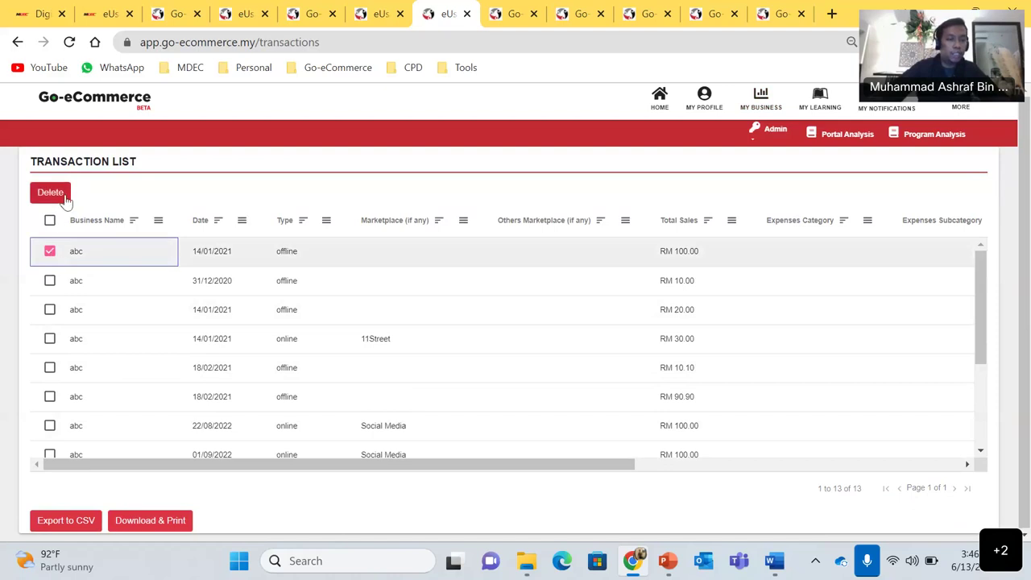
left_click(49, 252)
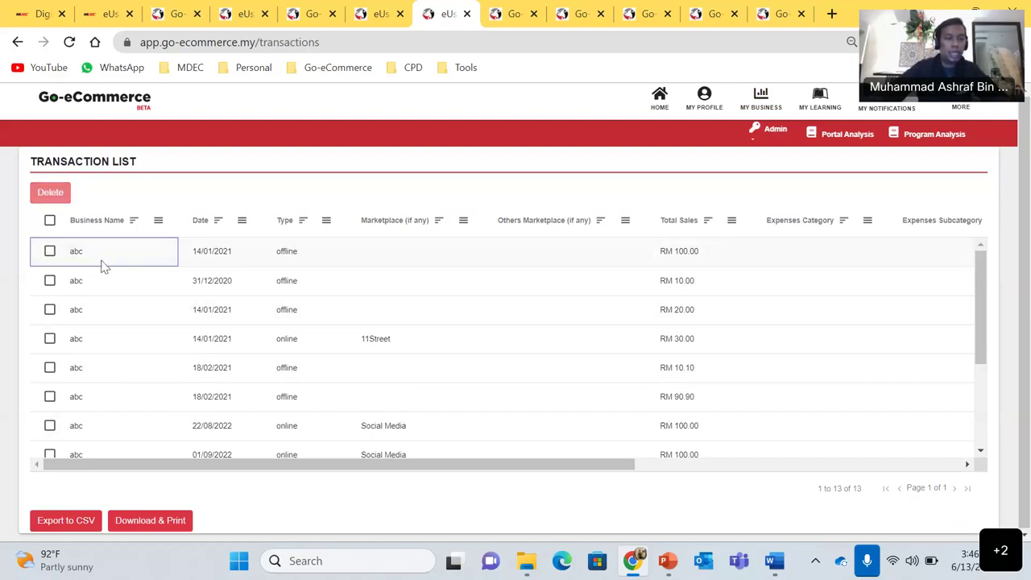
scroll(104, 269, "right", 3)
scroll(161, 267, "right", 10)
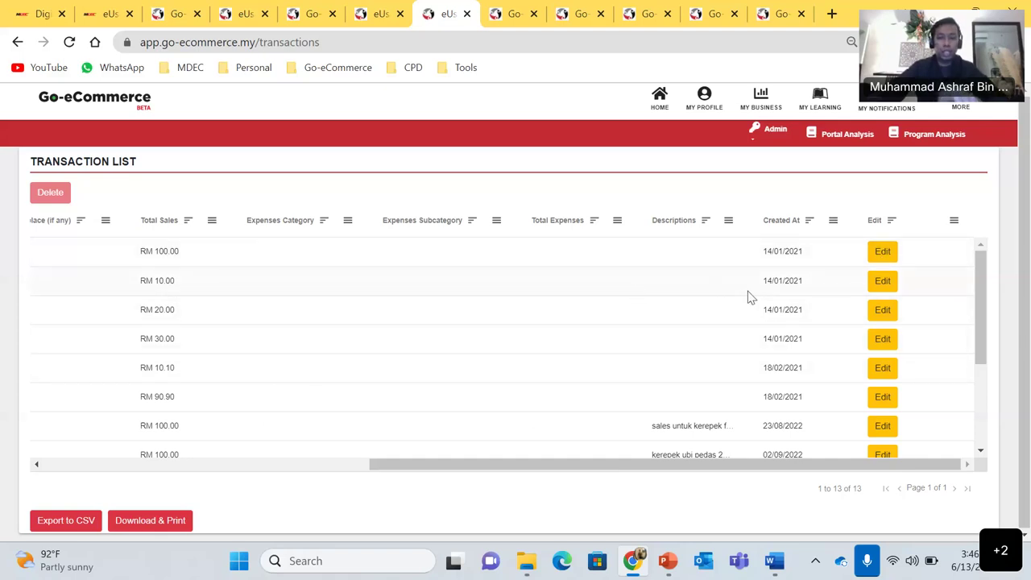
scroll(359, 256, "left", 5)
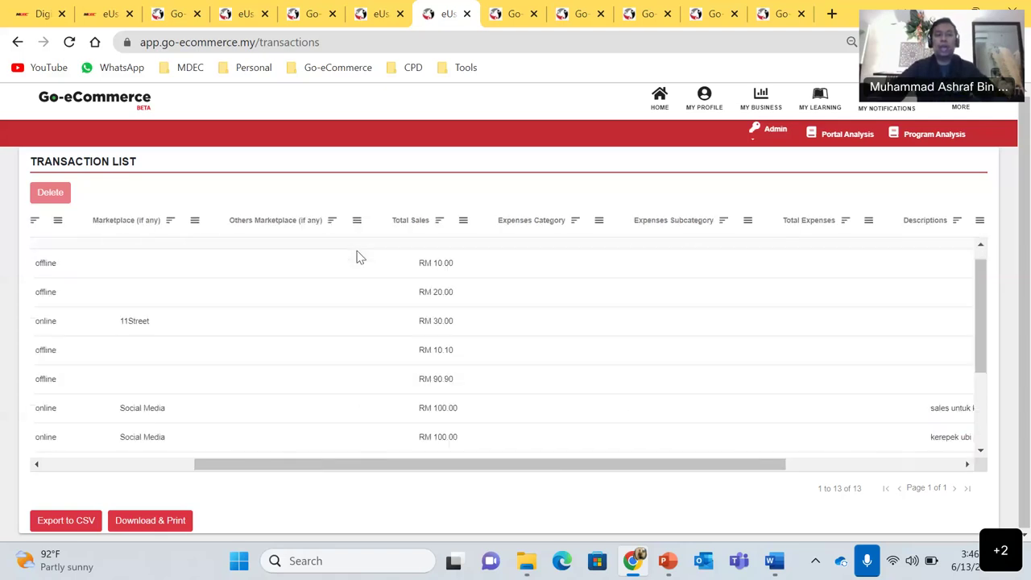
Look through the transaction list from the earliest to the latest records and check its CSV export option
scroll(360, 257, "left", 2)
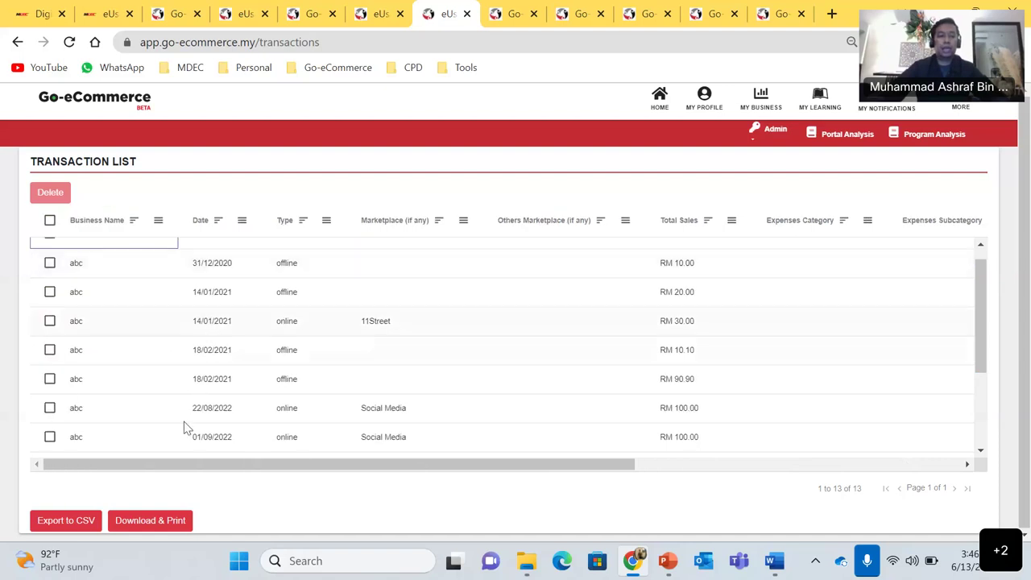
scroll(185, 428, "down", 3)
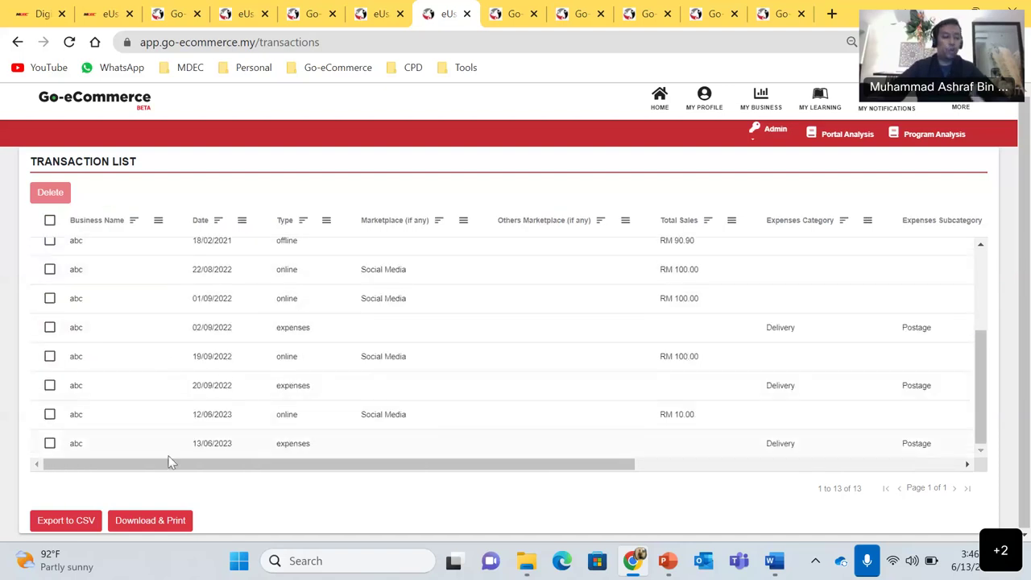
left_click(65, 521)
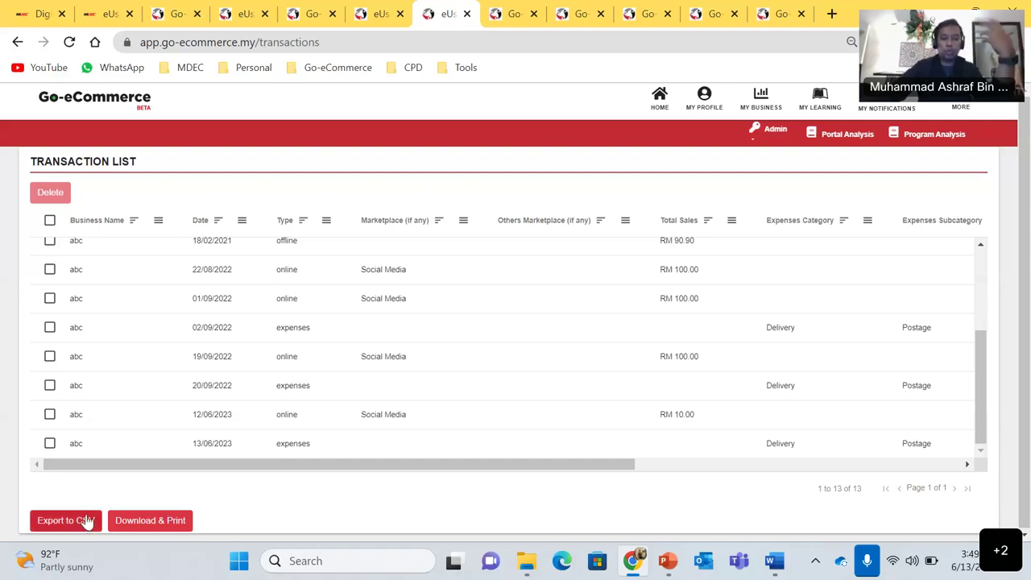
scroll(129, 415, "down", 1)
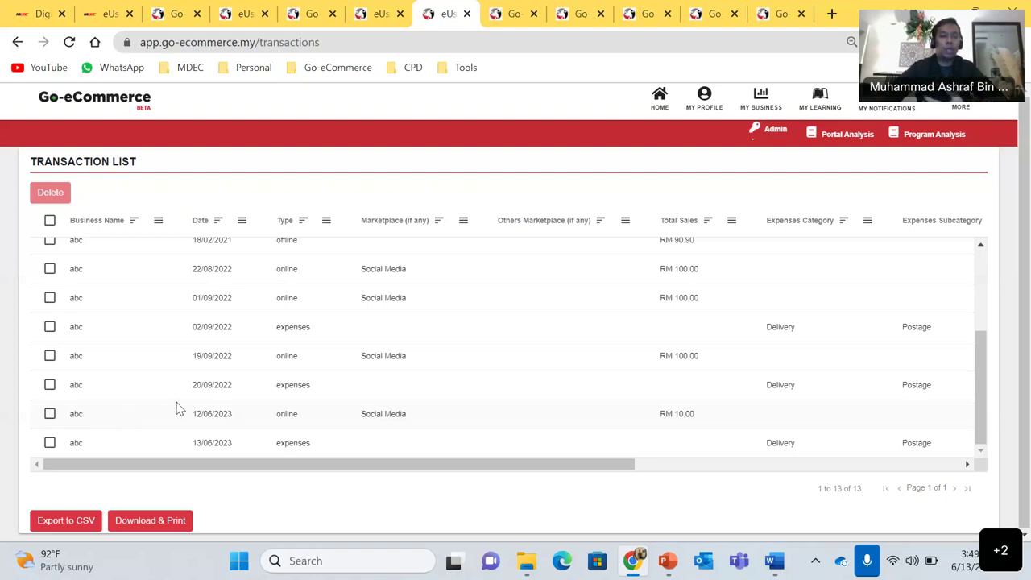
scroll(177, 409, "up", 5)
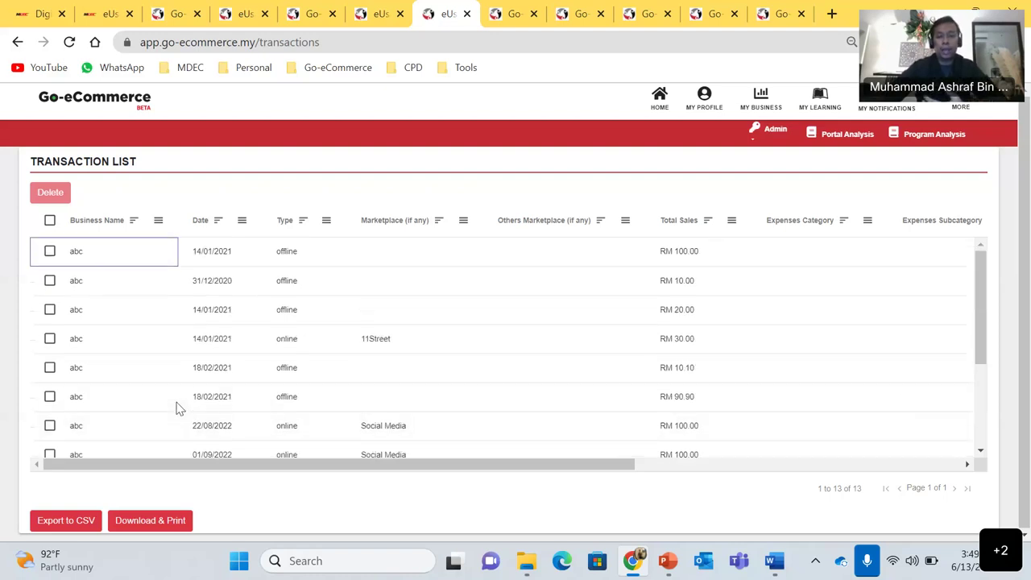
Return to the My Business dashboard and examine its month filter options and the monthly and yearly performance charts
left_click(761, 98)
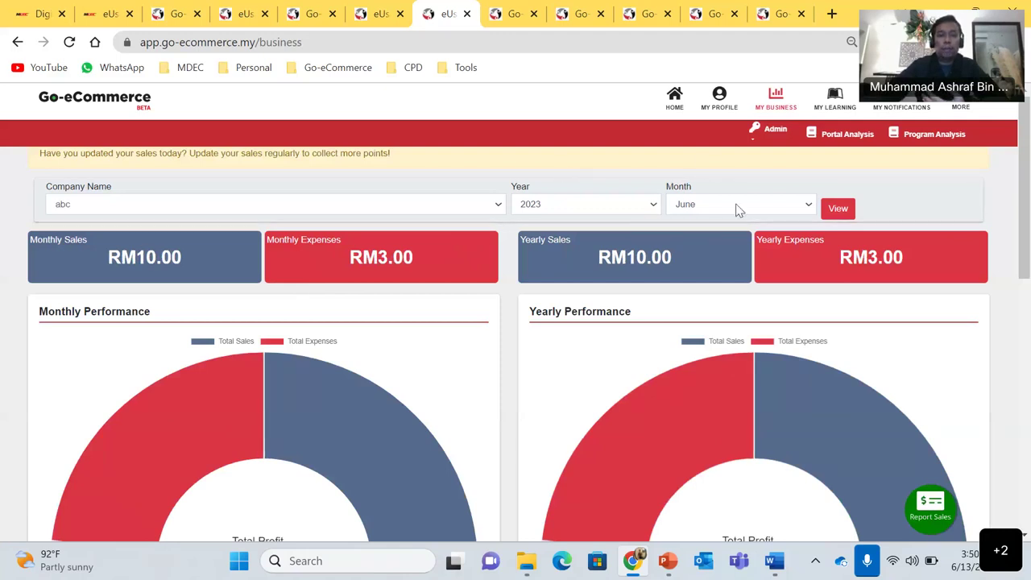
left_click(703, 207)
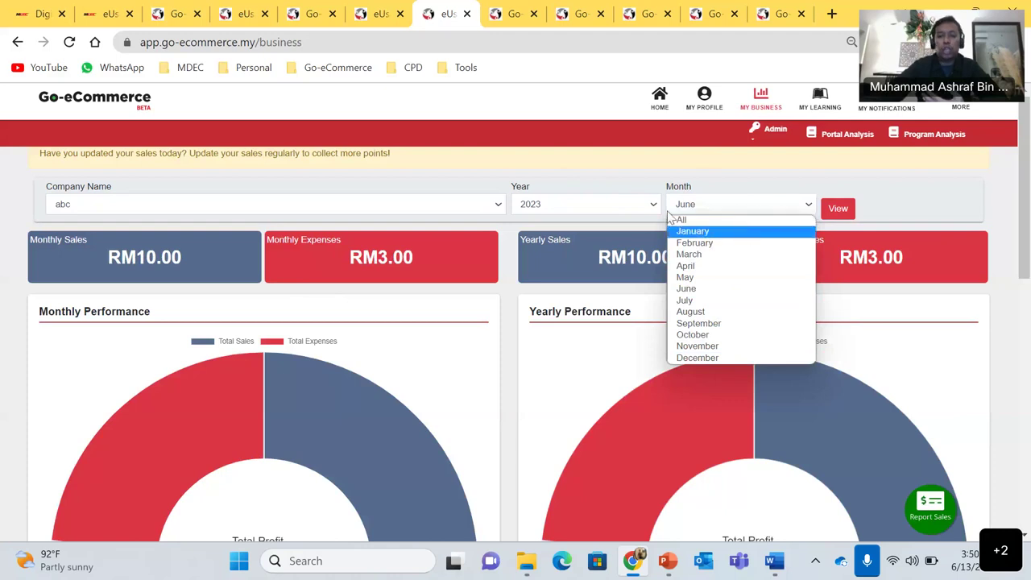
left_click(803, 174)
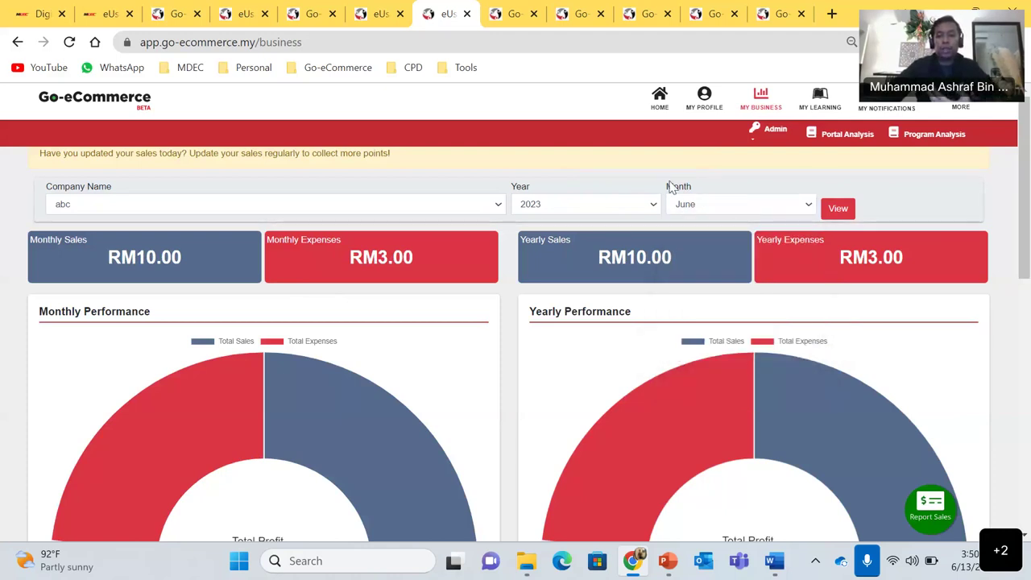
scroll(465, 212, "down", 2)
scroll(465, 212, "up", 2)
scroll(69, 322, "down", 7)
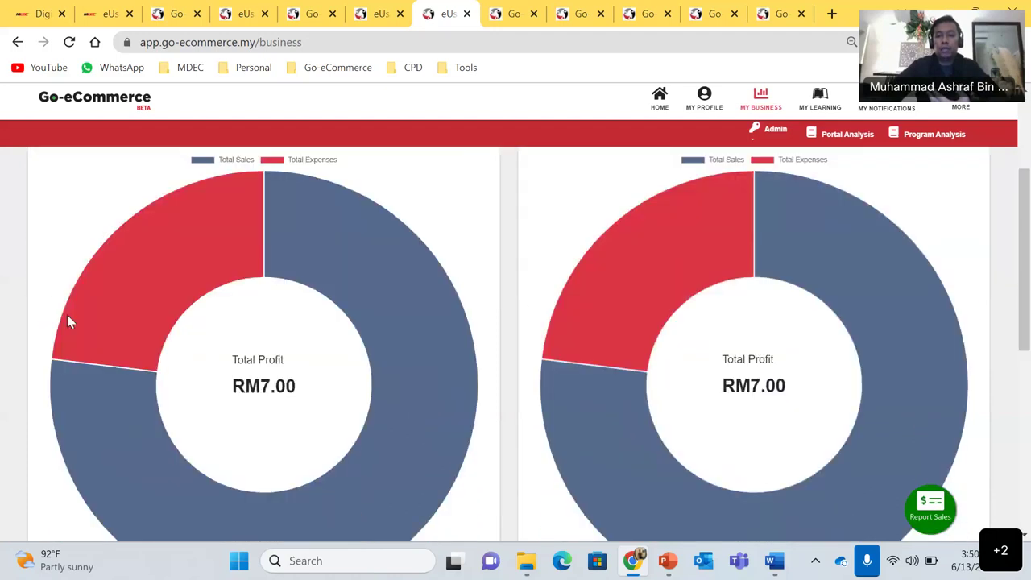
scroll(177, 331, "up", 8)
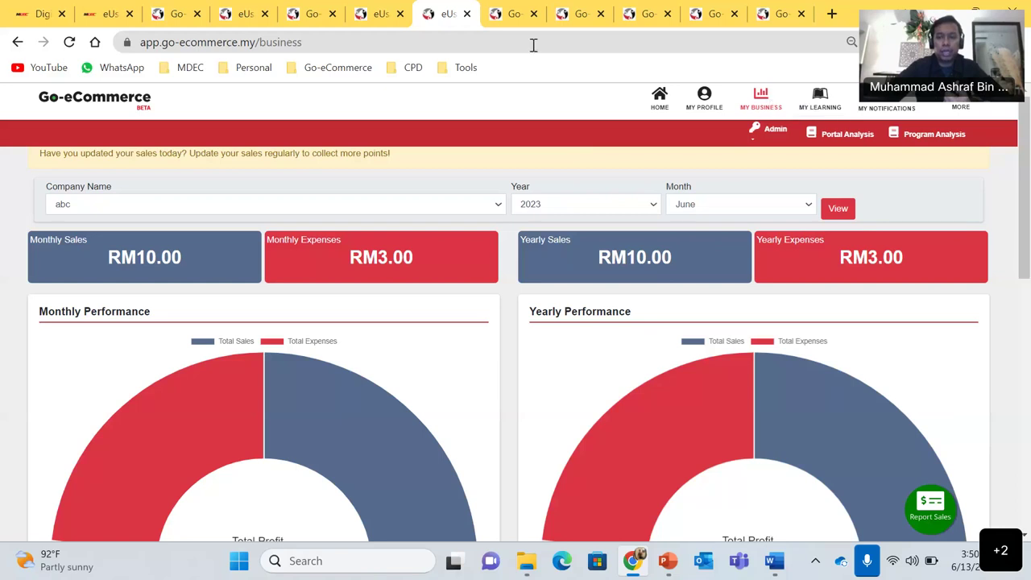
Switch to the My Learning course categories page and look through the available course categories
left_click(516, 16)
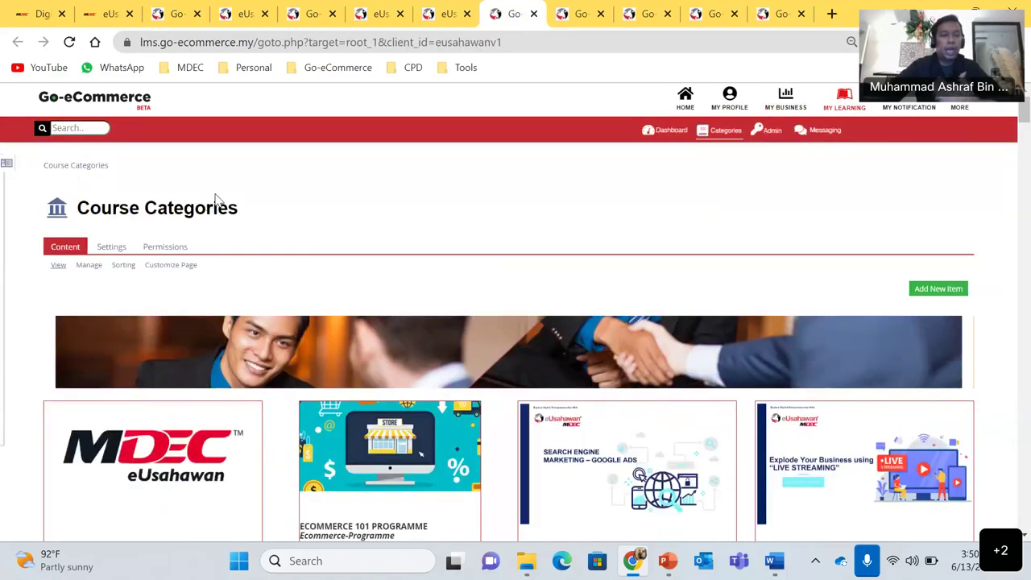
scroll(217, 197, "down", 3)
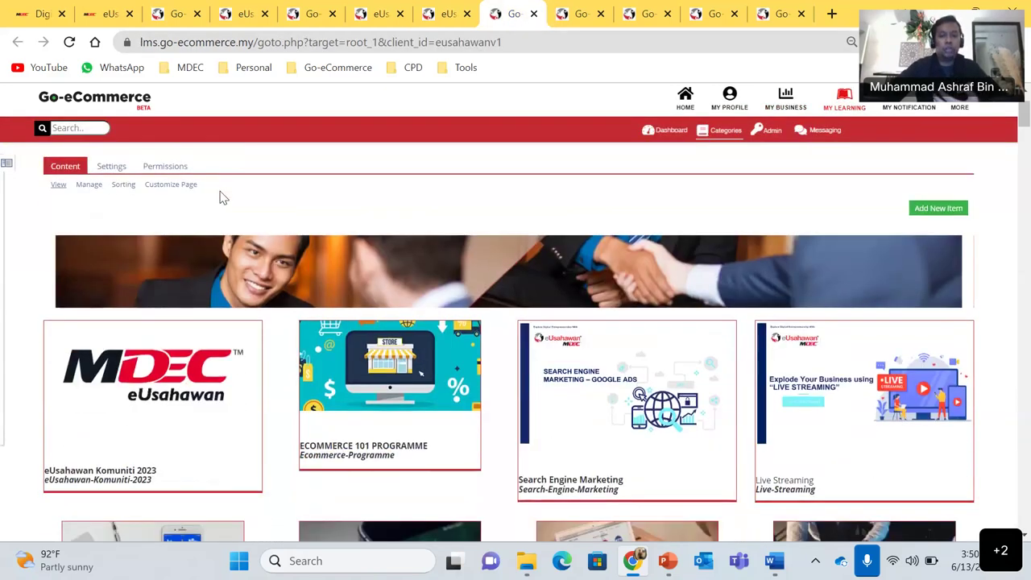
scroll(224, 195, "down", 1)
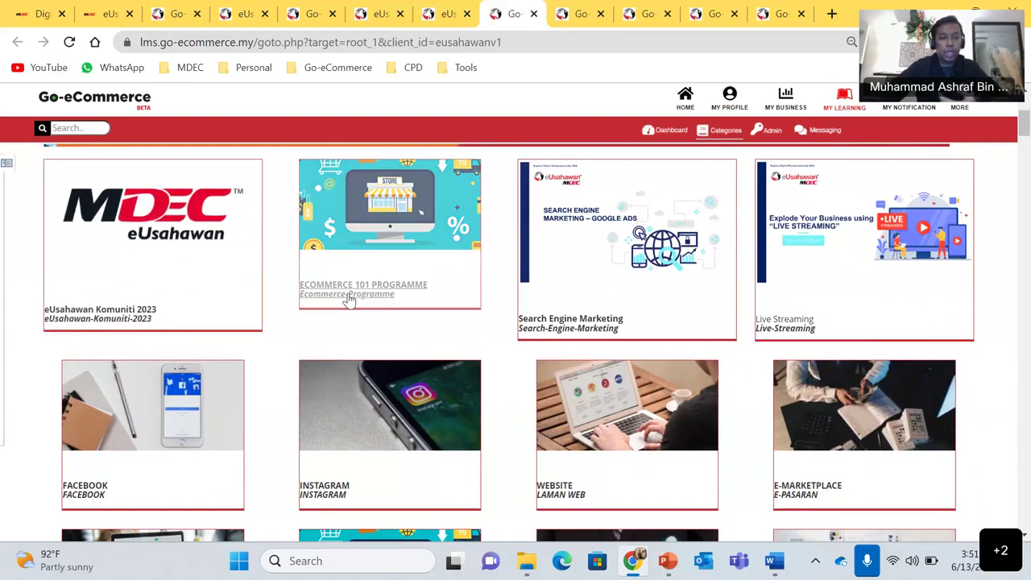
scroll(348, 299, "down", 2)
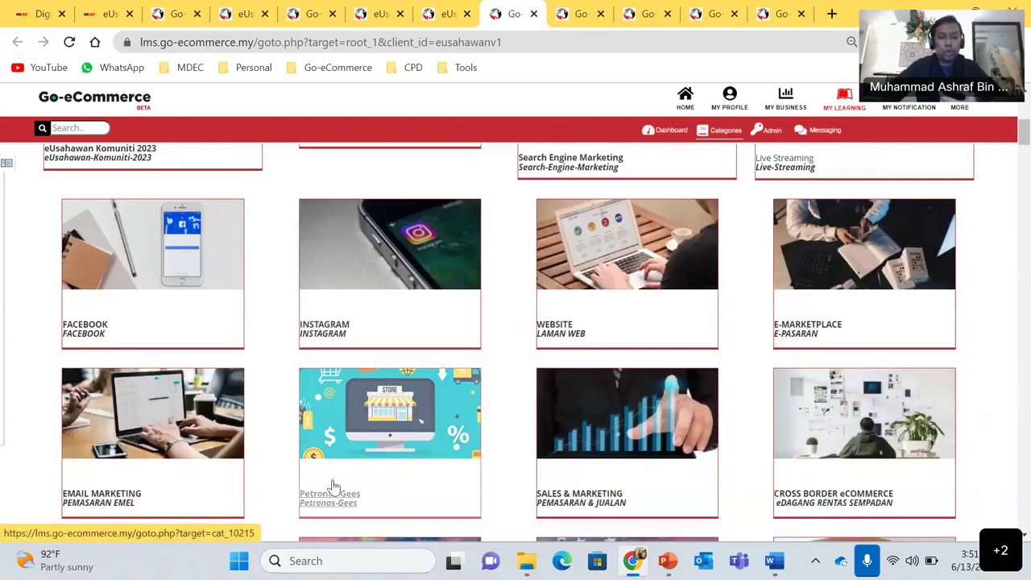
scroll(249, 316, "up", 2)
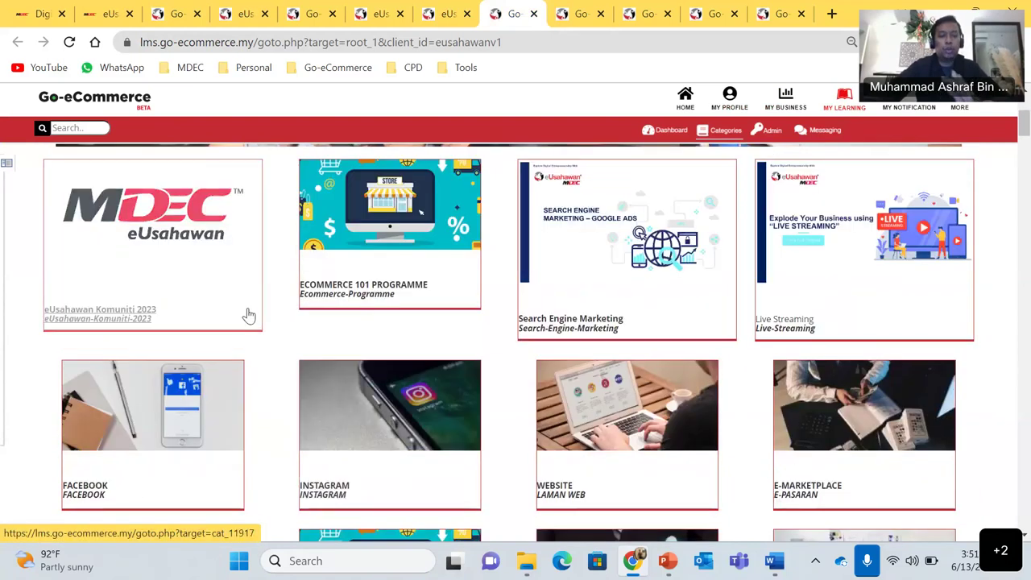